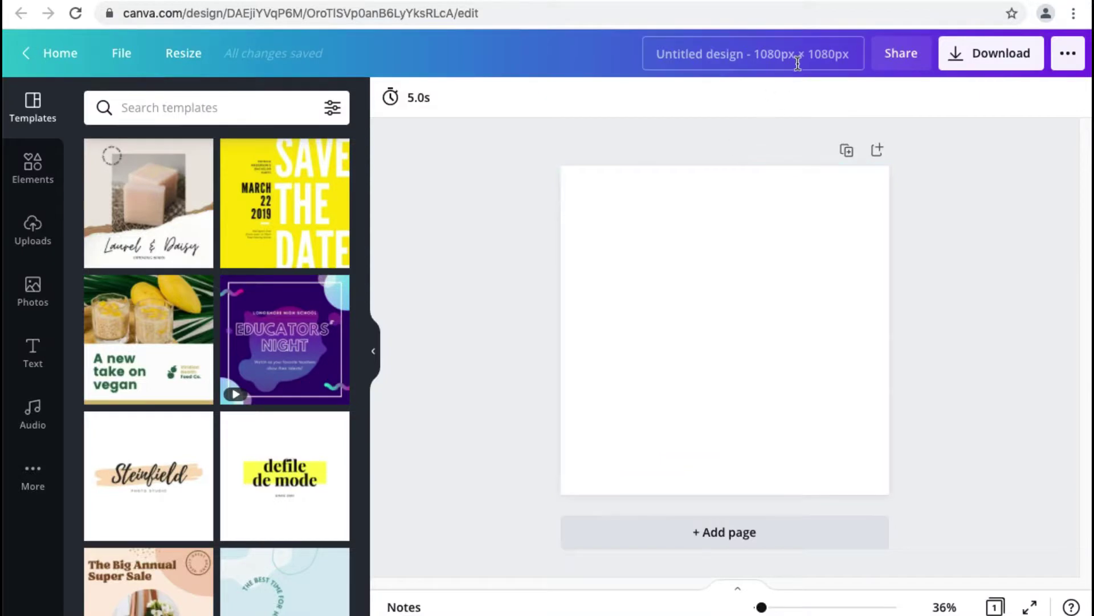
- Rename the untitled design as KASUT
{"action": "left_click", "coordinate": [802, 57]}
{"action": "key", "text": "BackSpace"}
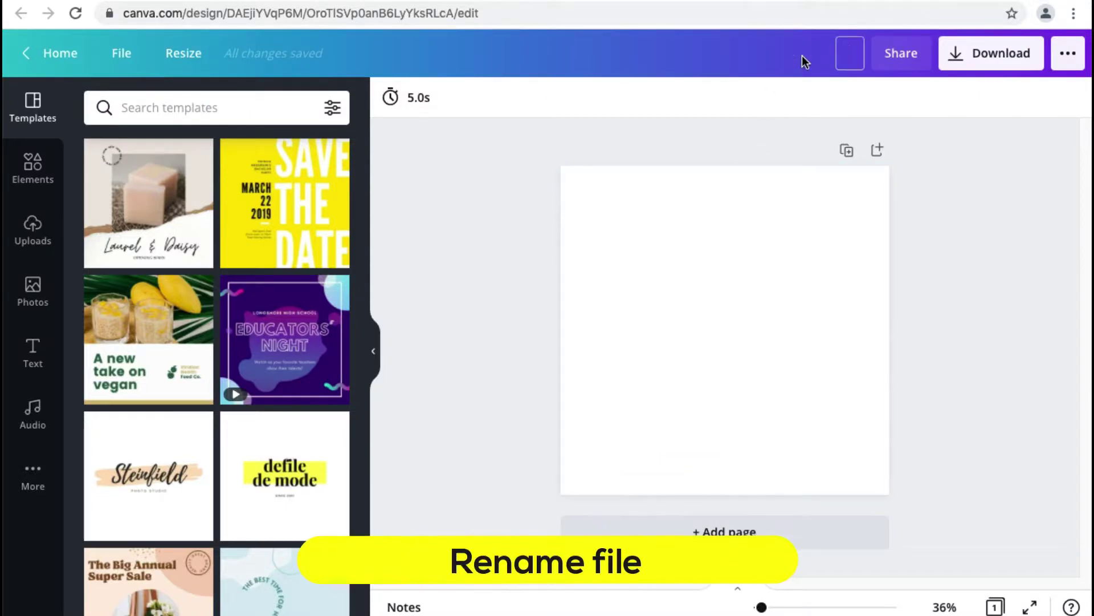
{"action": "type", "text": "KASUT"}
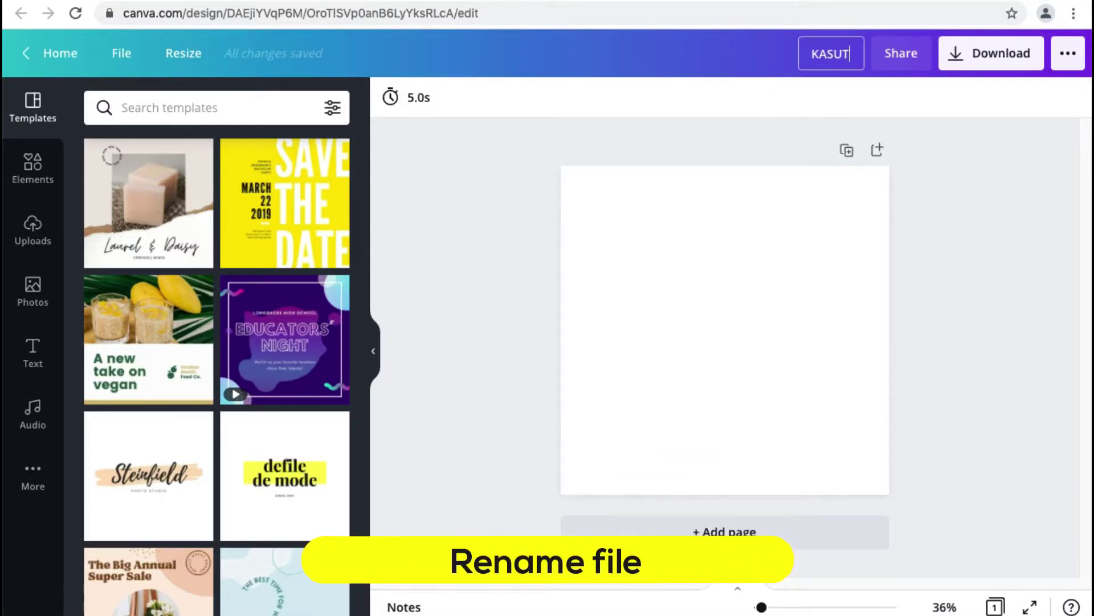
- Search the elements library for "blob" and add the red blob shape to the page
{"action": "left_click", "coordinate": [32, 167]}
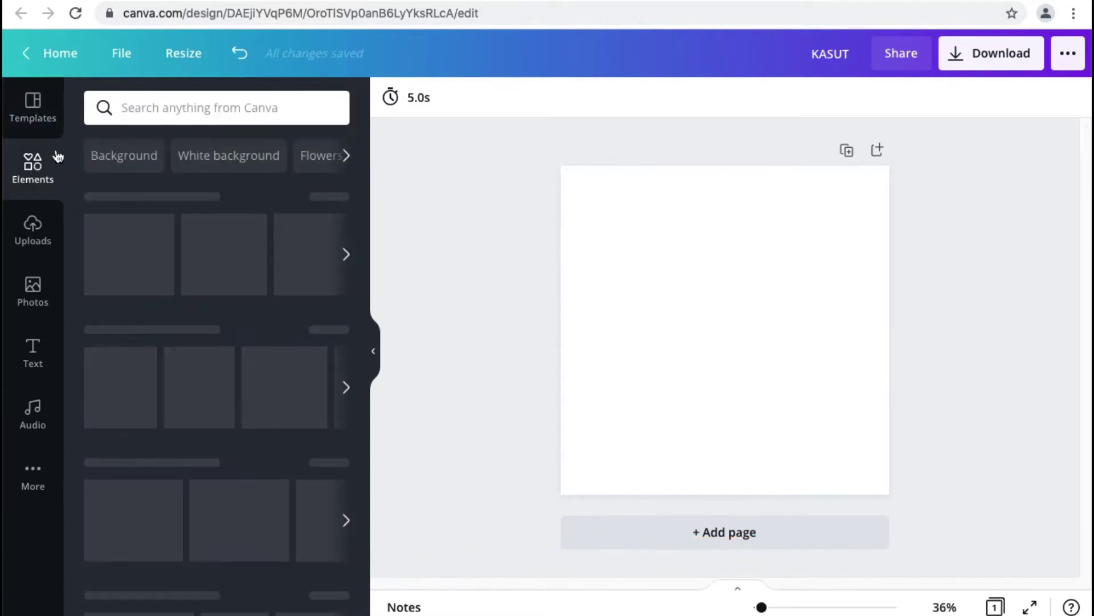
{"action": "left_click", "coordinate": [160, 108]}
{"action": "type", "text": "blob"}
{"action": "key", "text": "Return"}
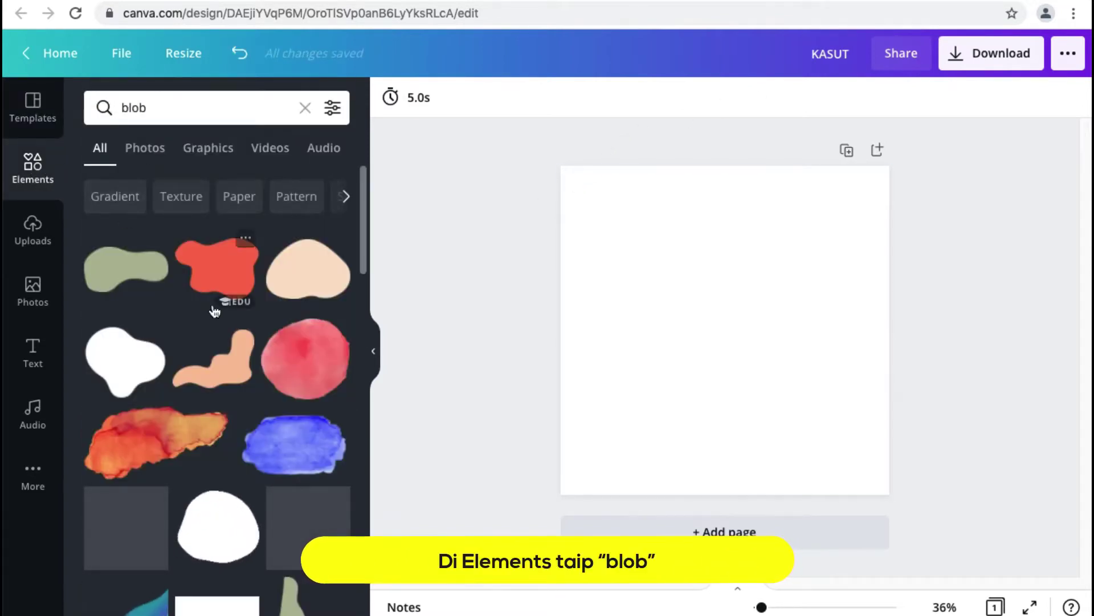
{"action": "left_click", "coordinate": [211, 264]}
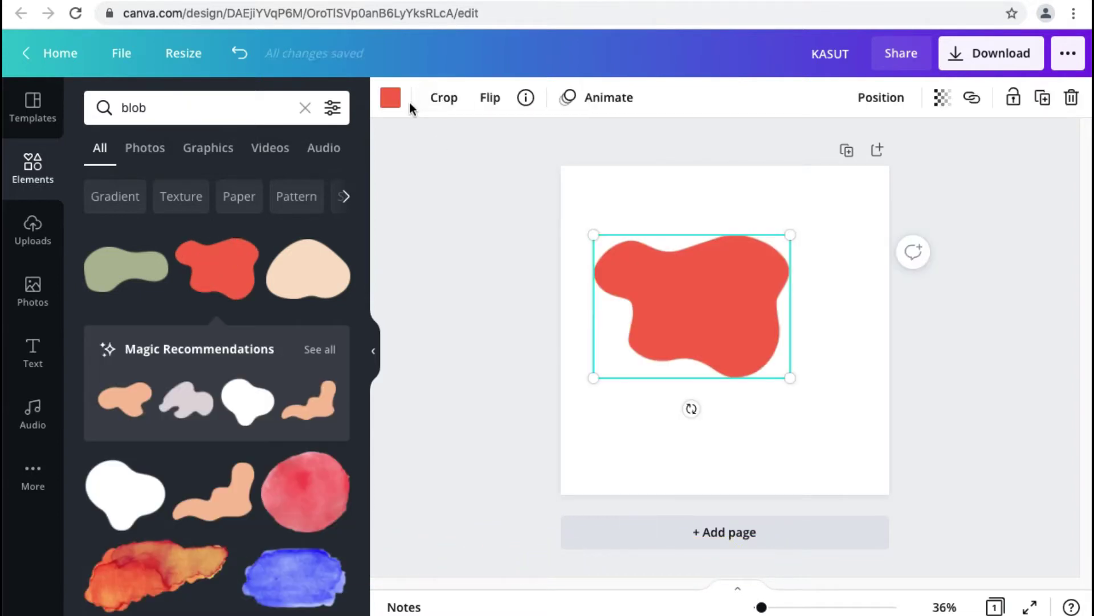
- Set the blob's fill colour to #DF0404
{"action": "left_click", "coordinate": [398, 108]}
{"action": "left_click", "coordinate": [104, 186]}
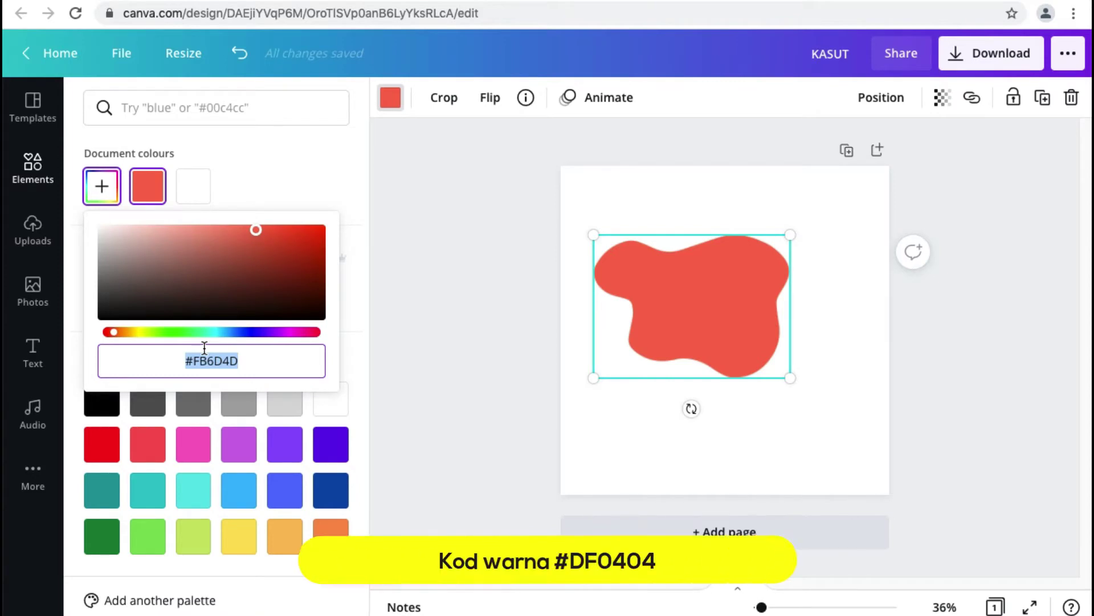
{"action": "type", "text": "#DF0404"}
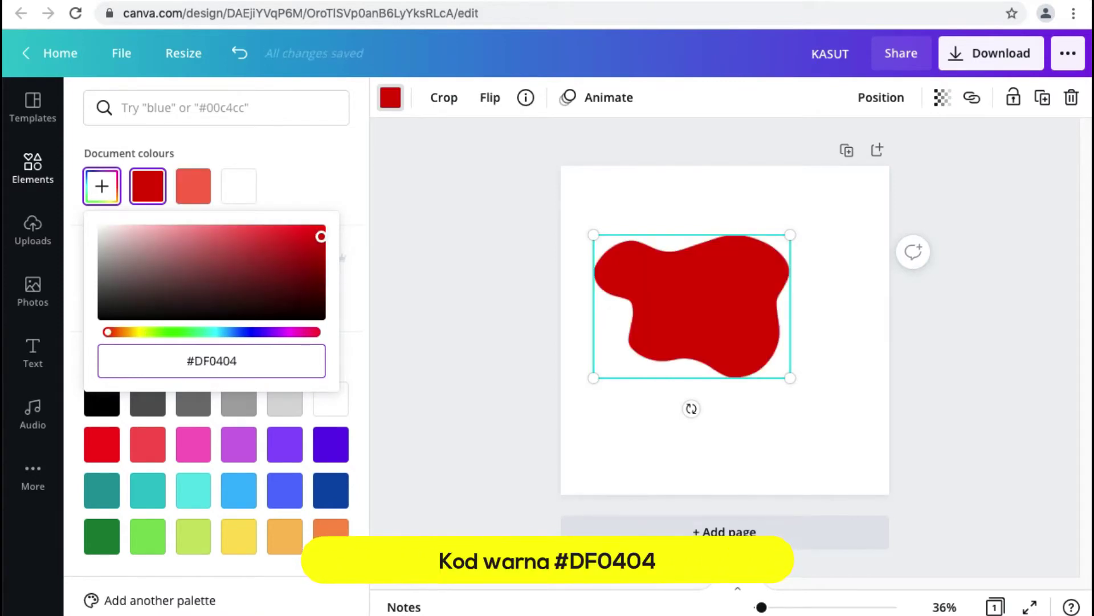
{"action": "key", "text": "Return"}
{"action": "left_click", "coordinate": [396, 335]}
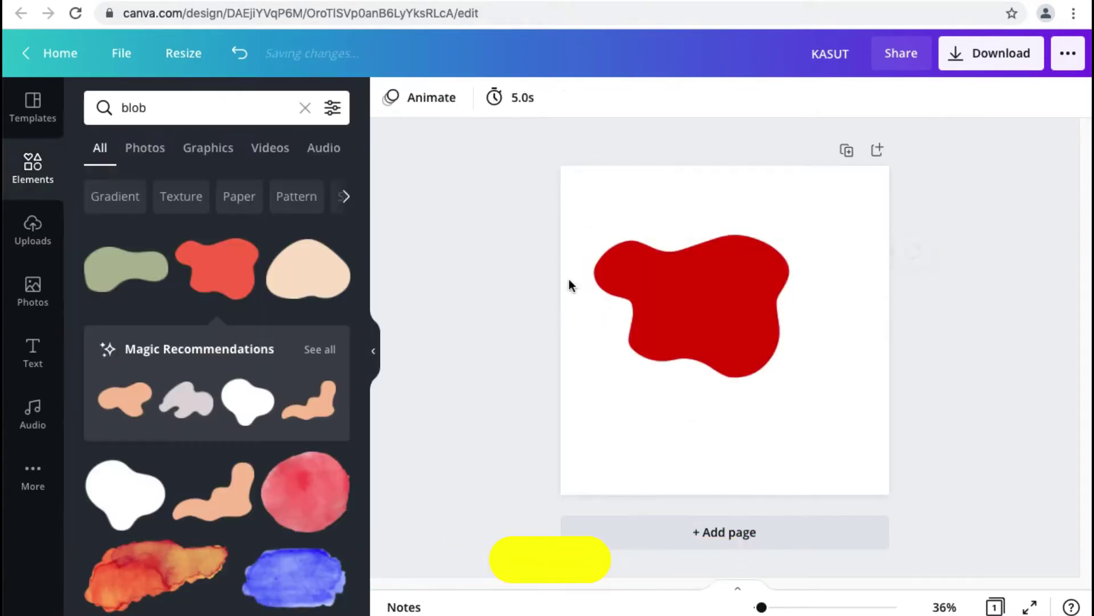
- Enlarge the blob, turn it nearly upside down and position it so its wavy edge covers the upper half of the page
{"action": "left_click", "coordinate": [709, 282]}
{"action": "left_click_drag", "start_coordinate": [593, 234], "coordinate": [505, 210]}
{"action": "left_click_drag", "start_coordinate": [668, 278], "coordinate": [723, 284]}
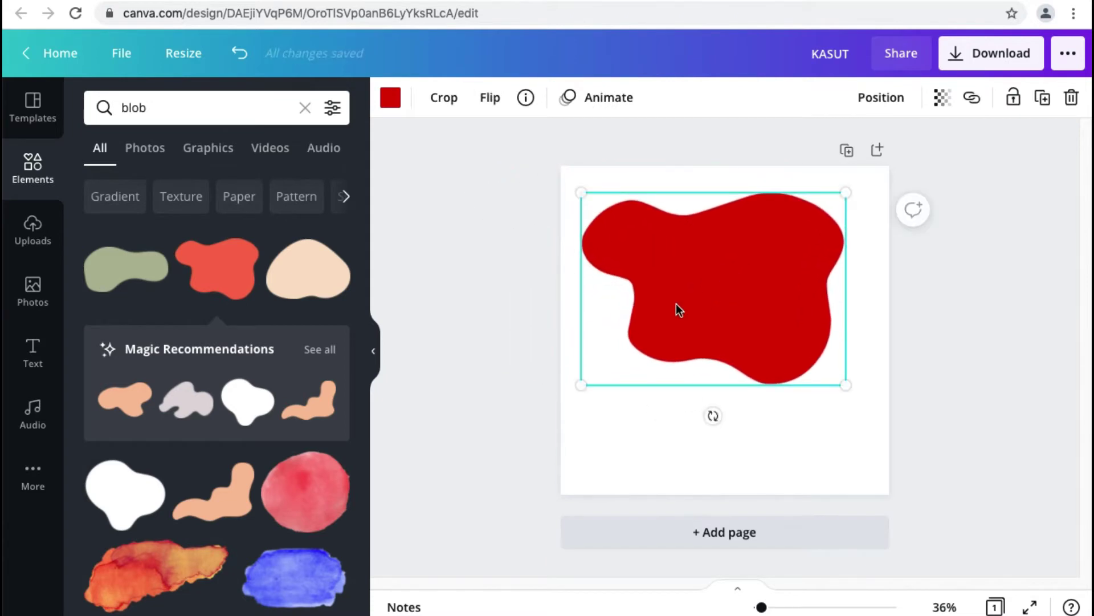
{"action": "left_click_drag", "start_coordinate": [711, 416], "coordinate": [707, 187]}
{"action": "left_click_drag", "start_coordinate": [850, 378], "coordinate": [1051, 509]}
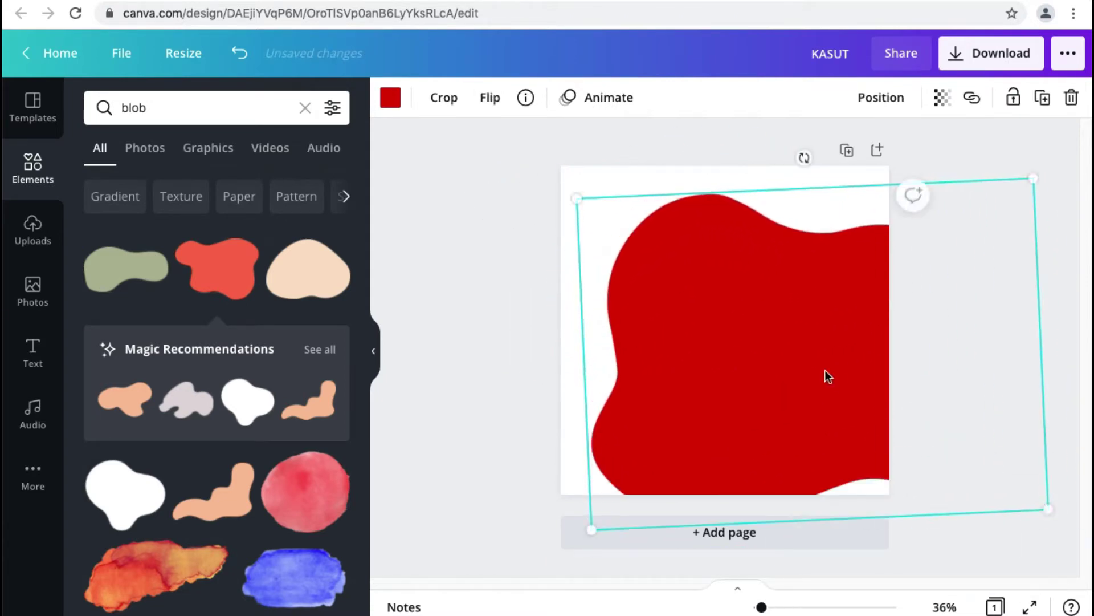
{"action": "left_click_drag", "start_coordinate": [808, 366], "coordinate": [743, 158]}
{"action": "left_click_drag", "start_coordinate": [987, 300], "coordinate": [1080, 362]}
{"action": "left_click_drag", "start_coordinate": [765, 232], "coordinate": [742, 208]}
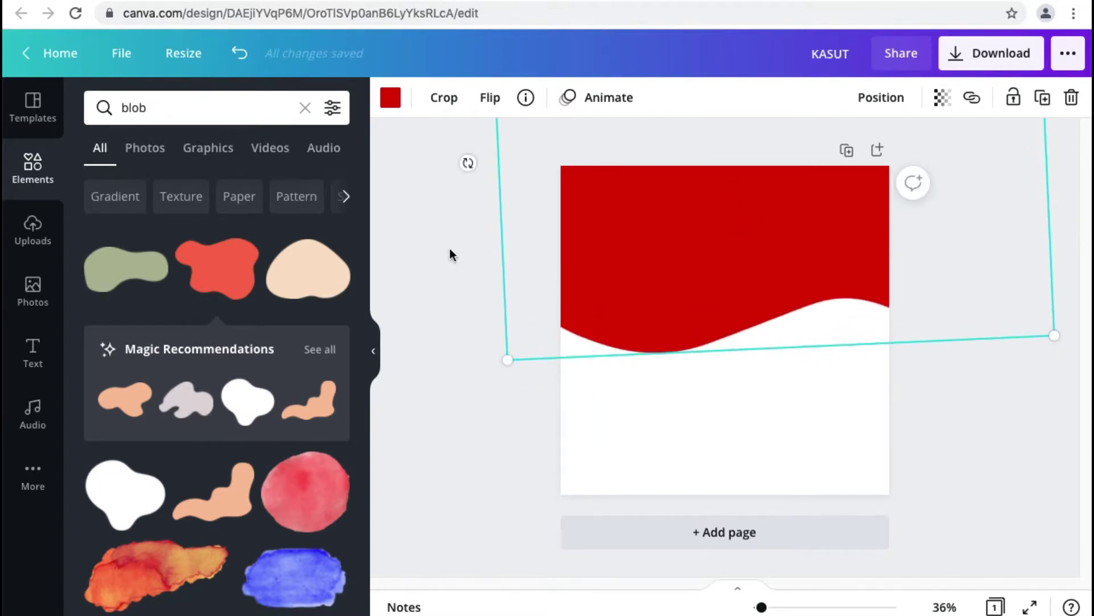
- Copy and paste the red blob, then shrink the copy and place it in the page's lower-right area
{"action": "right_click", "coordinate": [731, 220]}
{"action": "left_click", "coordinate": [782, 243]}
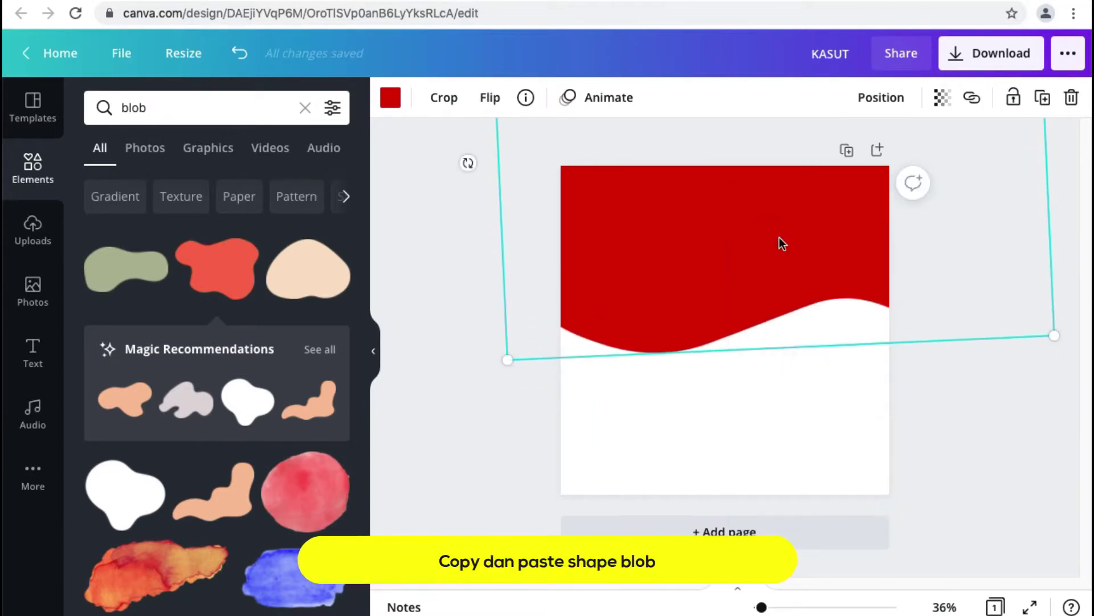
{"action": "right_click", "coordinate": [779, 399]}
{"action": "left_click", "coordinate": [833, 459]}
{"action": "left_click_drag", "start_coordinate": [704, 242], "coordinate": [830, 397]}
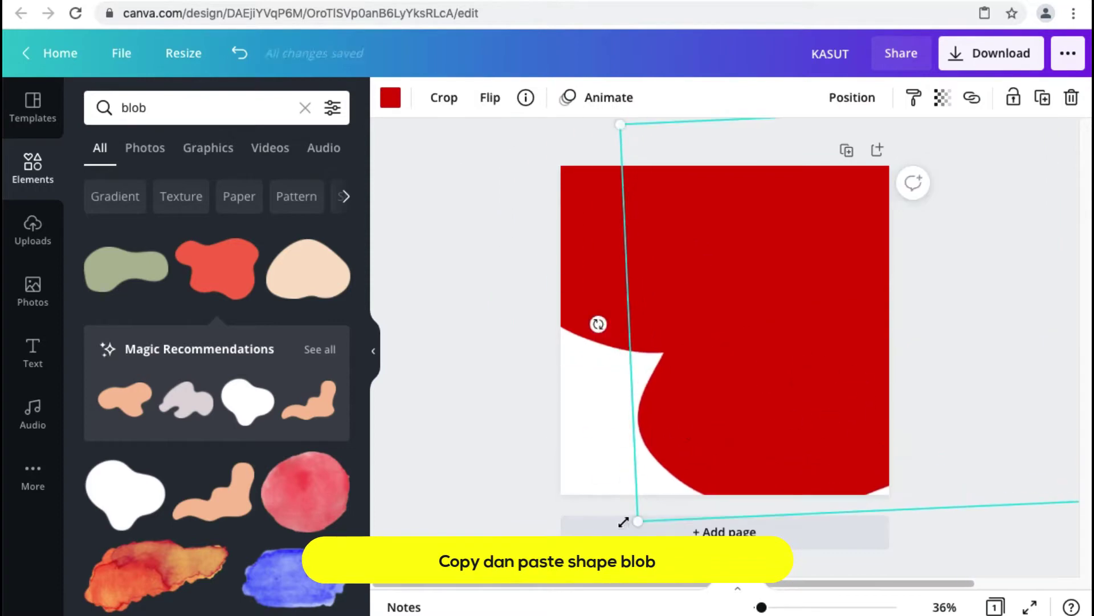
{"action": "left_click_drag", "start_coordinate": [636, 521], "coordinate": [866, 337]}
{"action": "left_click_drag", "start_coordinate": [911, 201], "coordinate": [647, 323]}
{"action": "left_click_drag", "start_coordinate": [593, 237], "coordinate": [748, 327]}
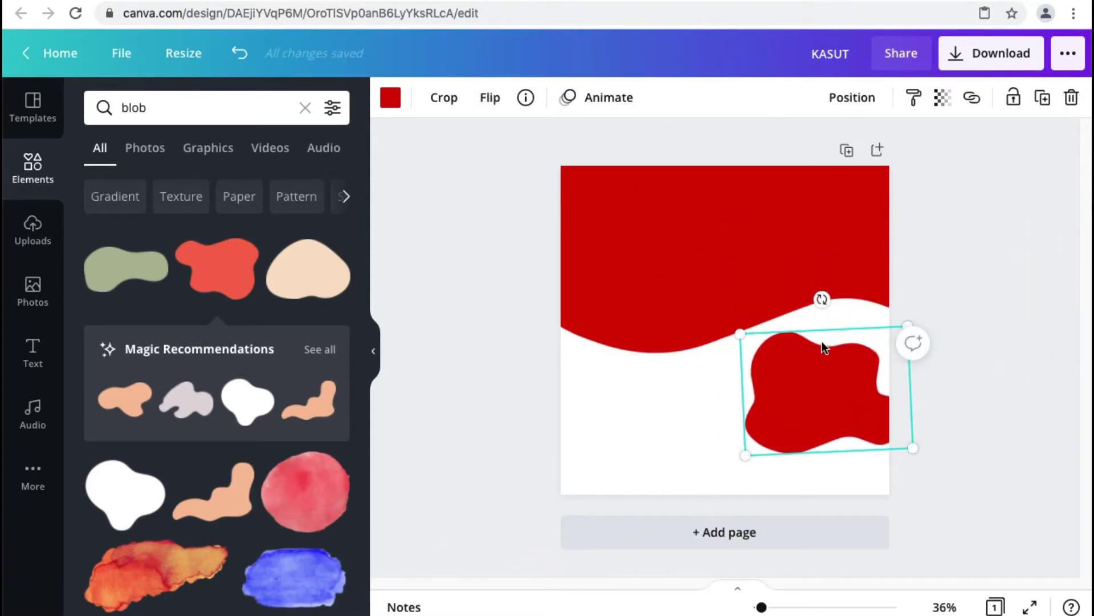
- Rotate and resize the blob copy so that only a small red wave fills the page's bottom-right corner
{"action": "left_click_drag", "start_coordinate": [822, 299], "coordinate": [862, 516]}
{"action": "left_click_drag", "start_coordinate": [824, 363], "coordinate": [819, 496]}
{"action": "left_click_drag", "start_coordinate": [887, 444], "coordinate": [974, 368]}
{"action": "left_click_drag", "start_coordinate": [845, 442], "coordinate": [790, 513]}
{"action": "mouse_move", "coordinate": [947, 513]}
{"action": "left_mouse_down"}
{"action": "mouse_move", "coordinate": [938, 502]}
{"action": "mouse_move", "coordinate": [936, 516]}
{"action": "left_mouse_up"}
{"action": "left_click", "coordinate": [500, 251]}
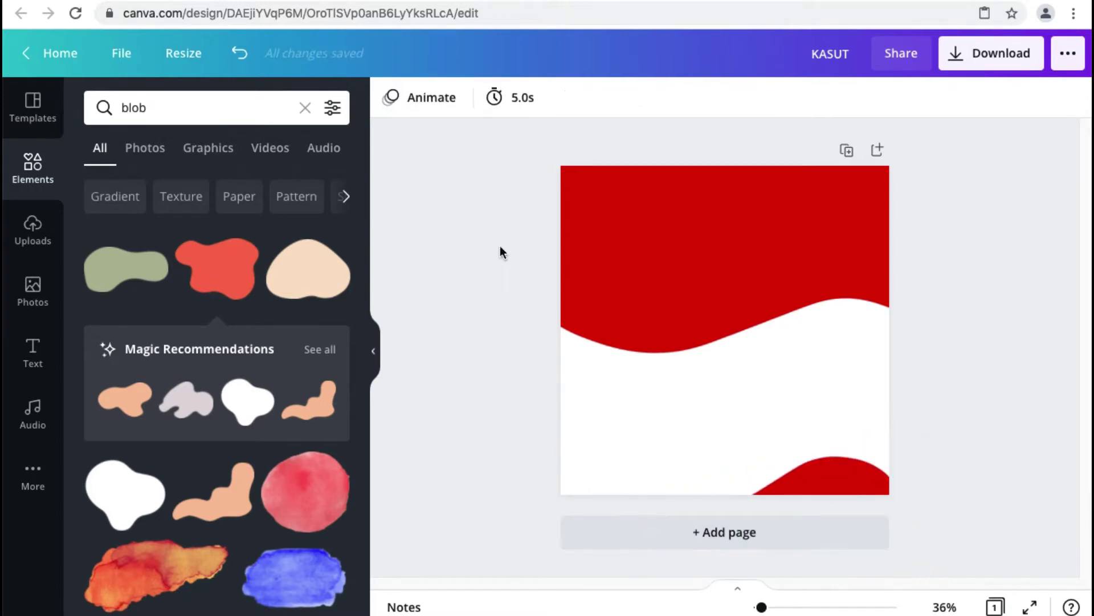
- Add the uploaded shoe photo to the page and remove its background with Background Remover
{"action": "left_click", "coordinate": [35, 229]}
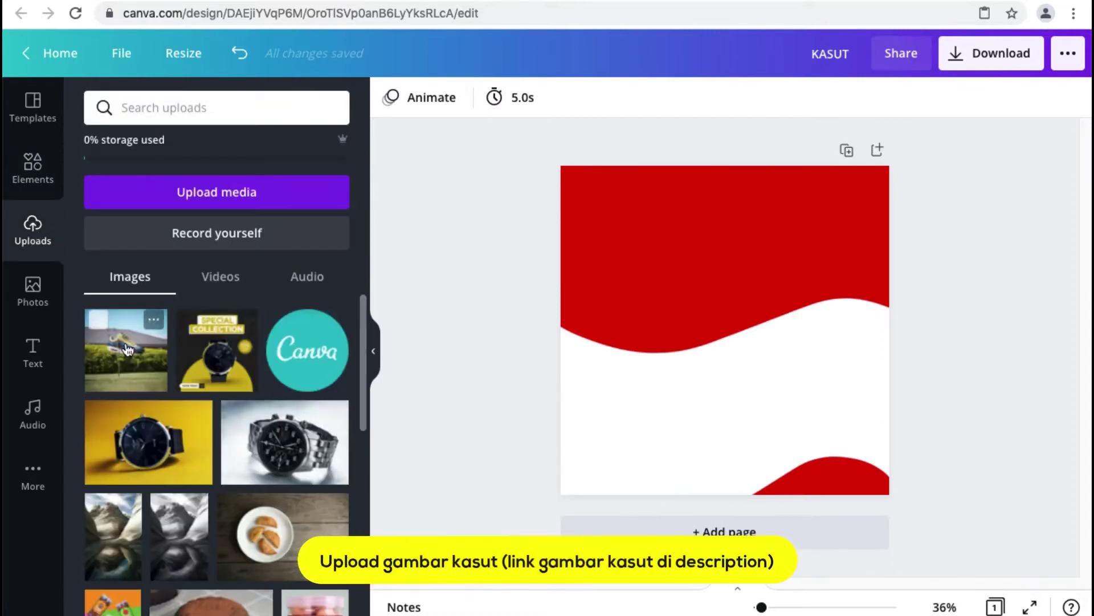
{"action": "left_click", "coordinate": [135, 352]}
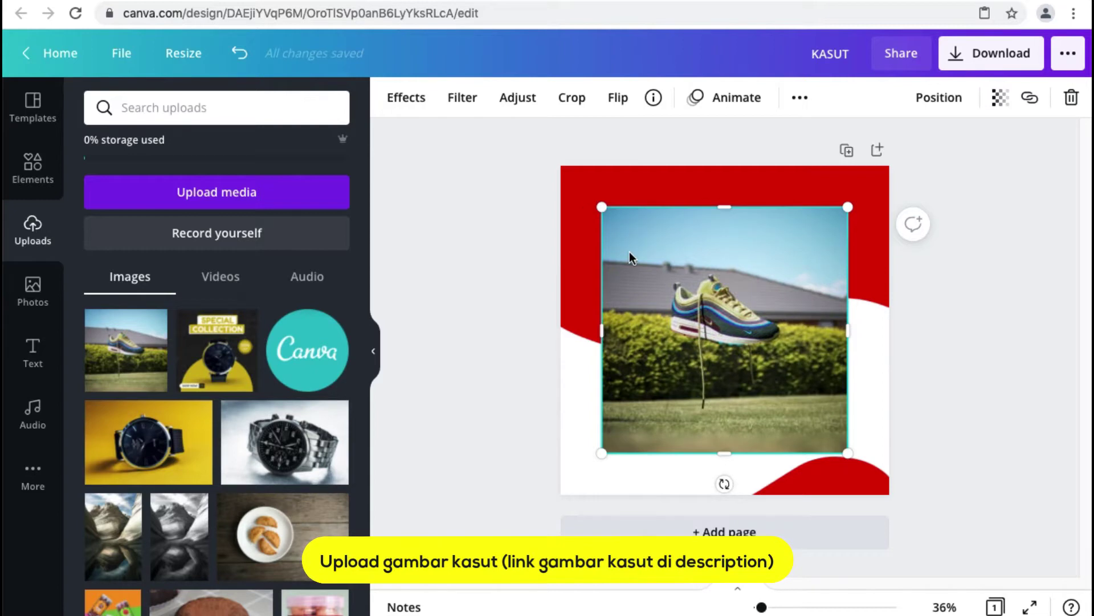
{"action": "left_click", "coordinate": [415, 101]}
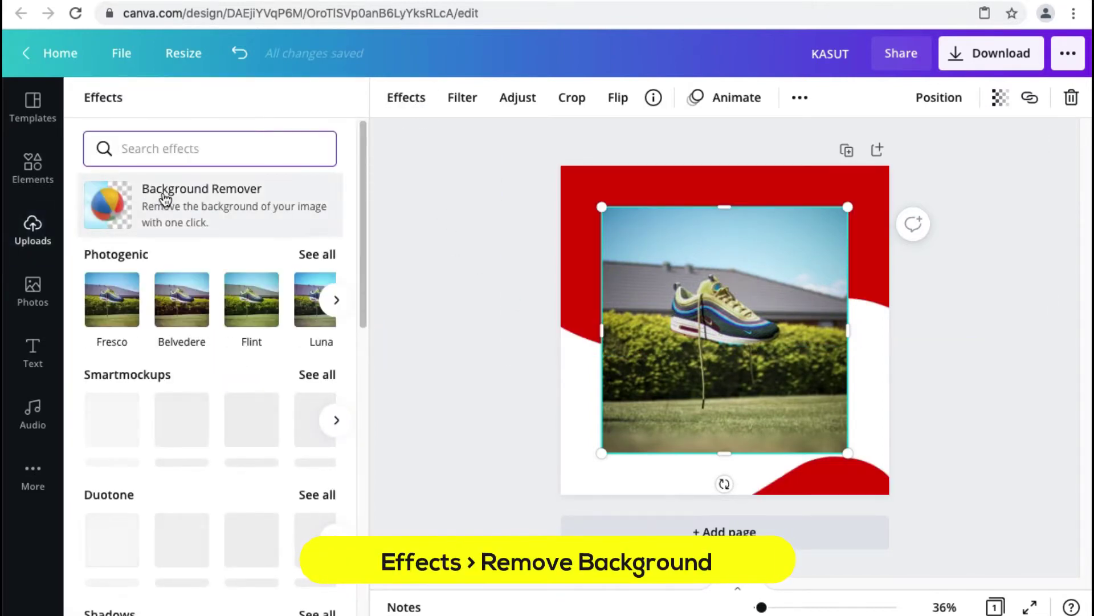
{"action": "left_click", "coordinate": [165, 195]}
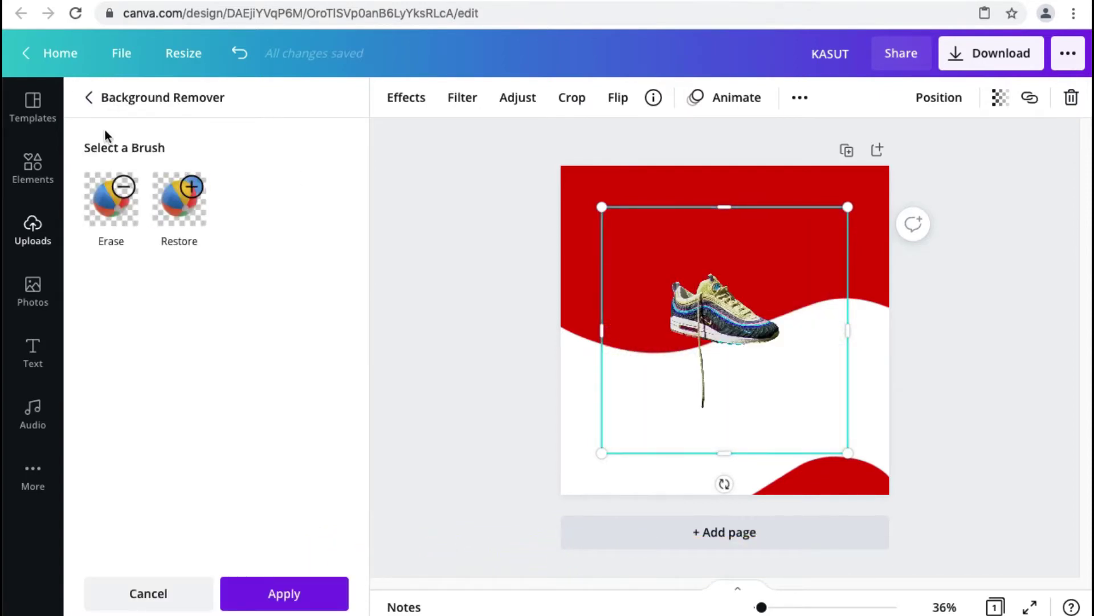
{"action": "left_click", "coordinate": [284, 593]}
- Crop the shoe image closely around the shoe and its hanging lace
{"action": "left_click_drag", "start_coordinate": [762, 607], "coordinate": [770, 609]}
{"action": "left_click_drag", "start_coordinate": [561, 306], "coordinate": [573, 325]}
{"action": "left_click", "coordinate": [265, 98]}
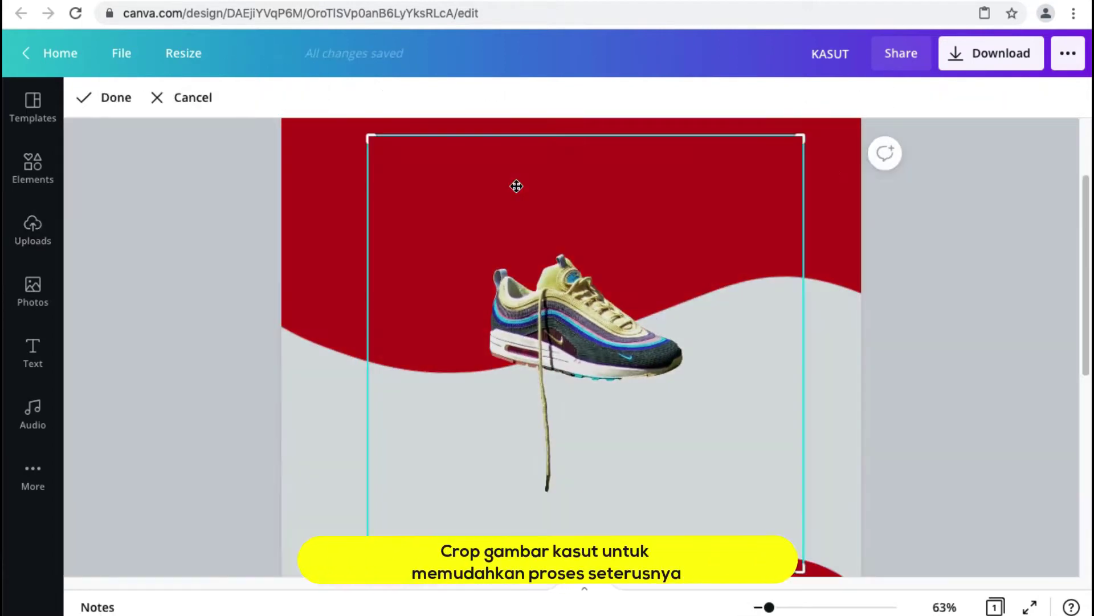
{"action": "left_click_drag", "start_coordinate": [803, 136], "coordinate": [690, 242]}
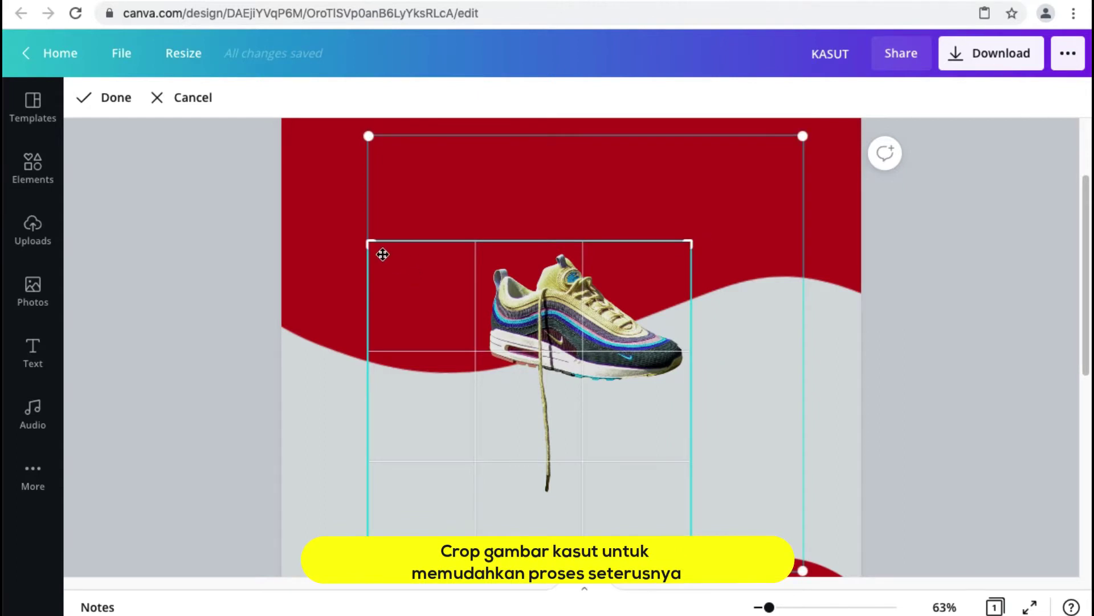
{"action": "left_click_drag", "start_coordinate": [371, 244], "coordinate": [482, 250]}
{"action": "scroll", "coordinate": [572, 495], "scroll_direction": "down", "scroll_amount": 2}
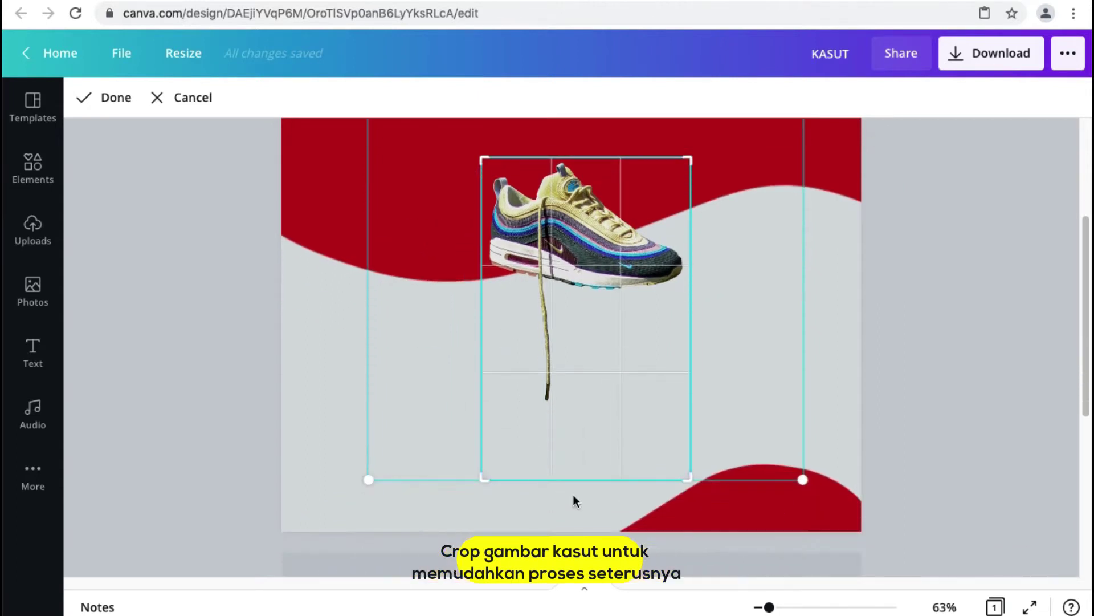
{"action": "left_click_drag", "start_coordinate": [684, 479], "coordinate": [685, 409]}
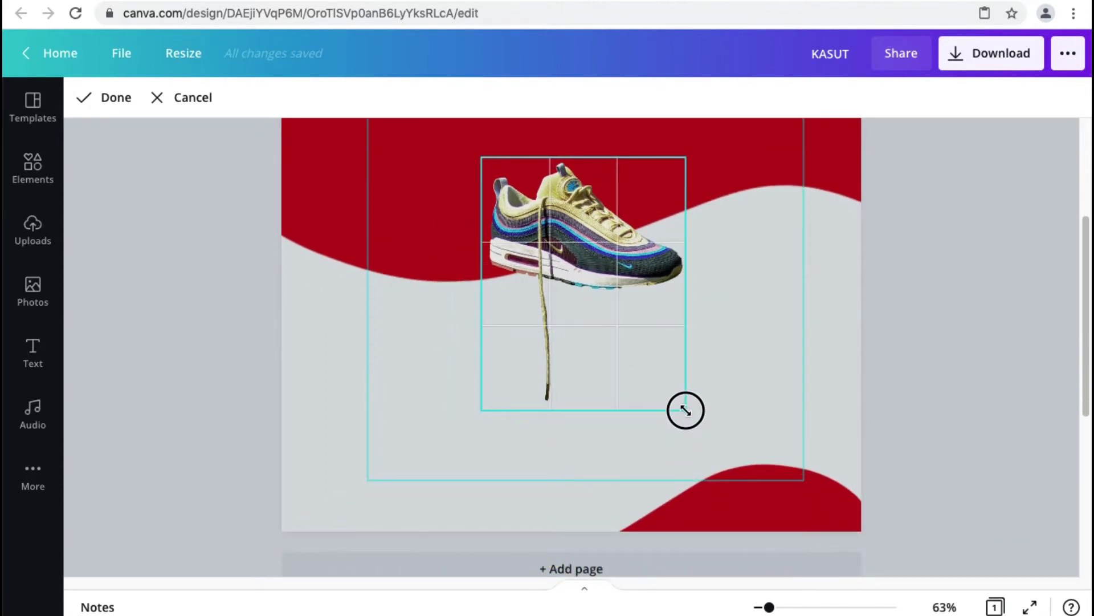
{"action": "left_click", "coordinate": [110, 106]}
{"action": "key", "text": "Escape"}
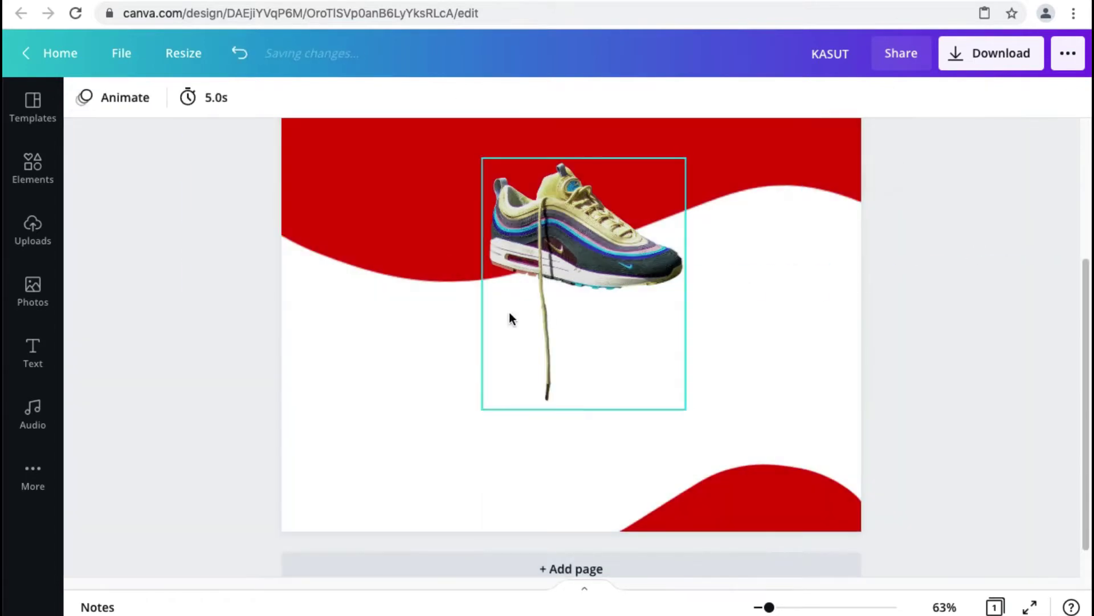
- Enlarge the shoe image near the centre of the page and flip it horizontally
{"action": "scroll", "coordinate": [508, 317], "scroll_direction": "up", "scroll_amount": 2}
{"action": "scroll", "coordinate": [751, 524], "scroll_direction": "down", "scroll_amount": 5}
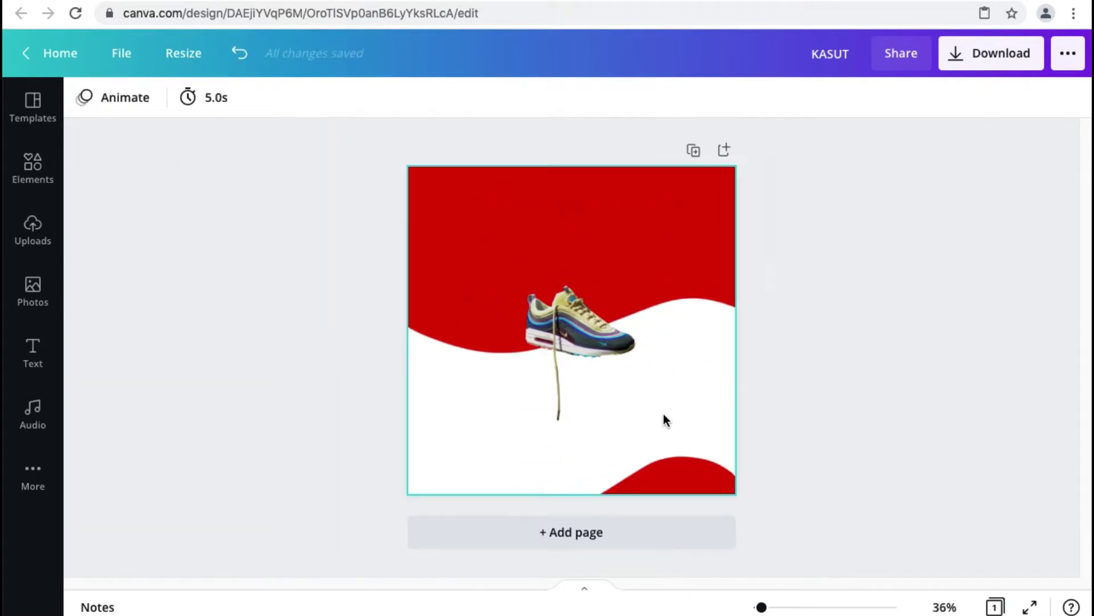
{"action": "left_click", "coordinate": [577, 336]}
{"action": "left_click_drag", "start_coordinate": [637, 283], "coordinate": [714, 202]}
{"action": "left_click_drag", "start_coordinate": [584, 274], "coordinate": [533, 321]}
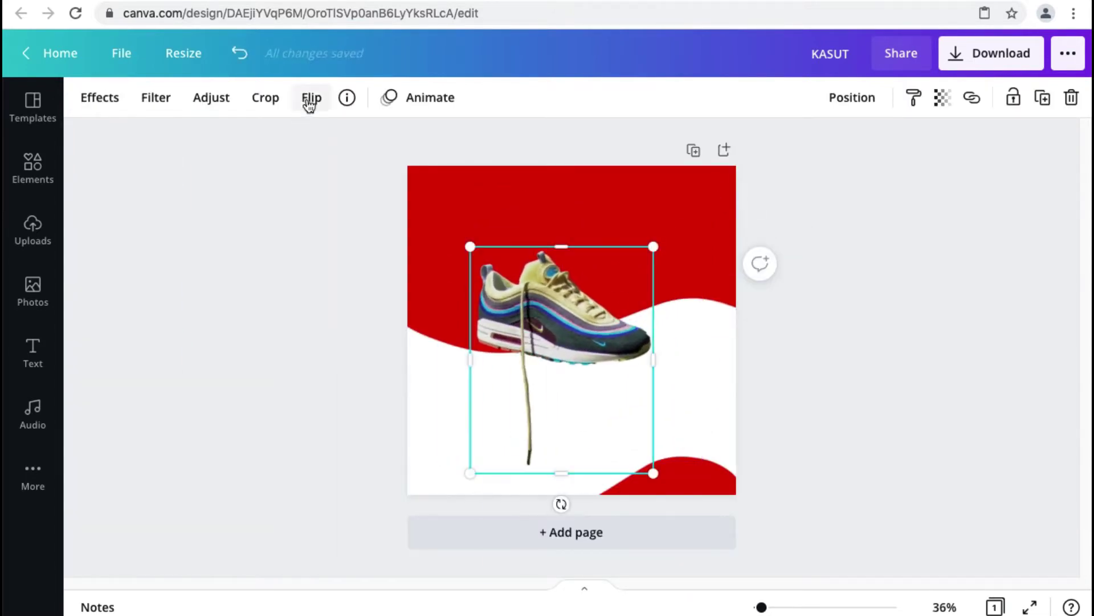
{"action": "left_click", "coordinate": [311, 97]}
{"action": "left_click", "coordinate": [355, 145]}
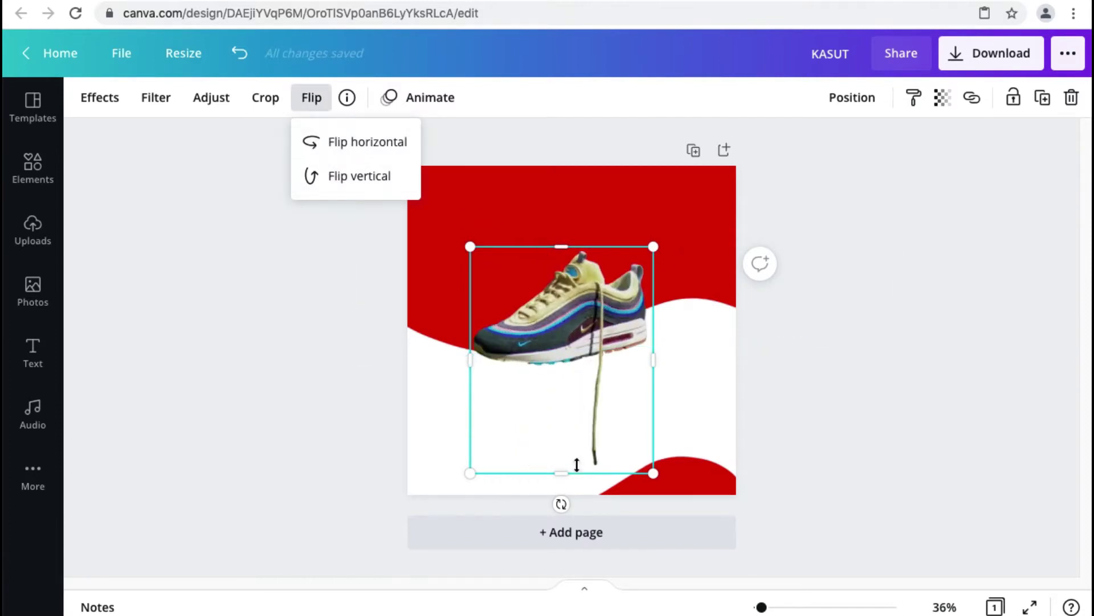
- Tilt the shoe slightly toe-down, reduce its size a little and centre it across the red wave edge
{"action": "left_click_drag", "start_coordinate": [562, 504], "coordinate": [587, 501]}
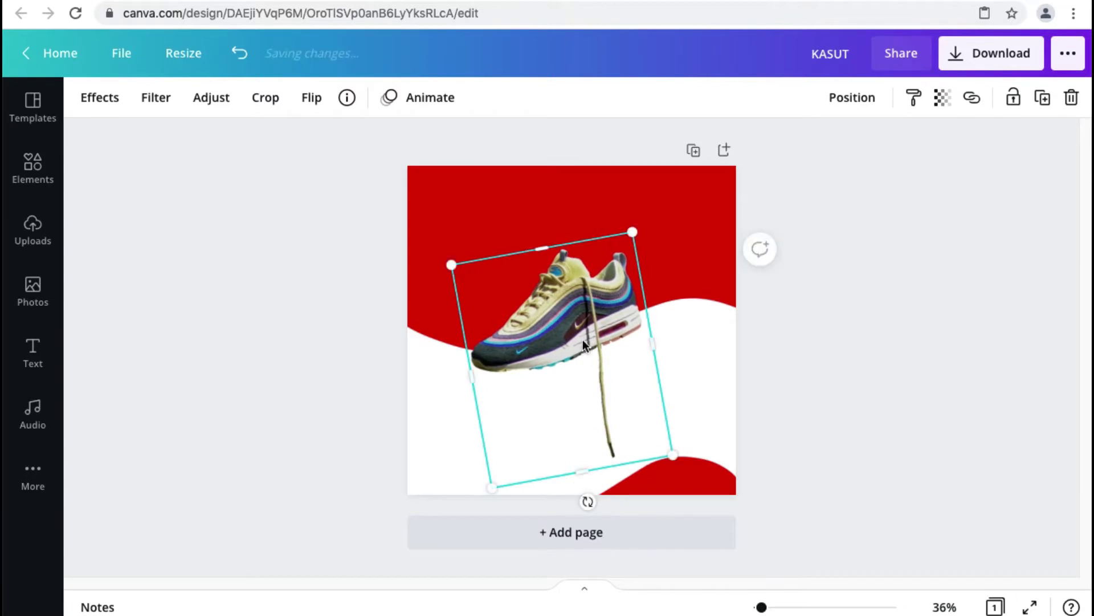
{"action": "left_click_drag", "start_coordinate": [572, 333], "coordinate": [581, 359]}
{"action": "left_click_drag", "start_coordinate": [647, 258], "coordinate": [640, 277]}
{"action": "left_click_drag", "start_coordinate": [593, 340], "coordinate": [593, 329]}
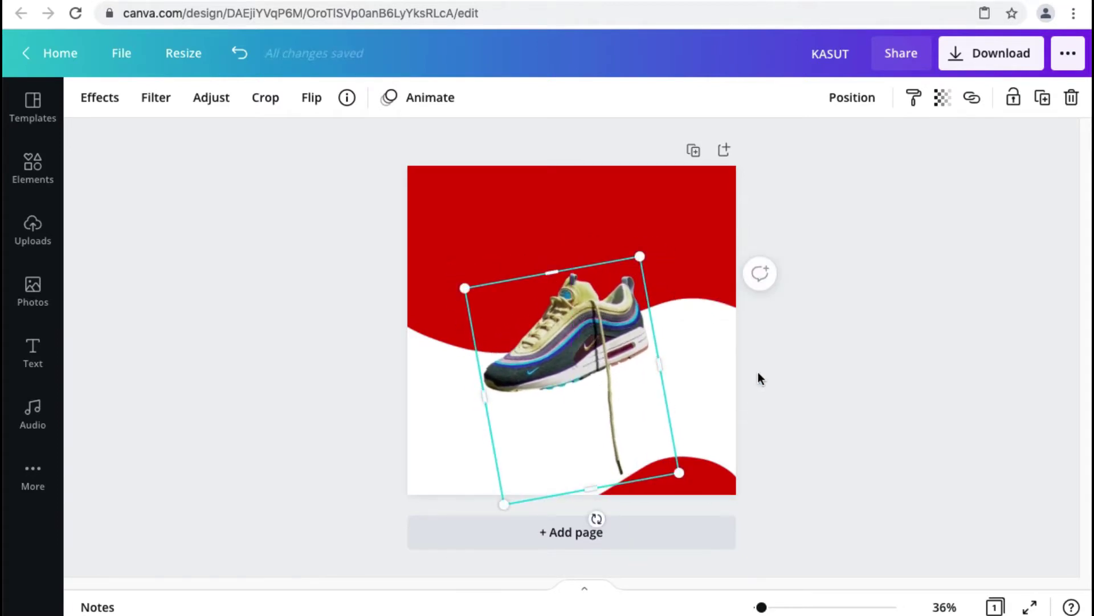
{"action": "left_click", "coordinate": [850, 350]}
- Search the elements library for "shadow" and place the soft brown oval shadow under the shoe
{"action": "left_click_drag", "start_coordinate": [761, 607], "coordinate": [768, 607]}
{"action": "left_click", "coordinate": [33, 167]}
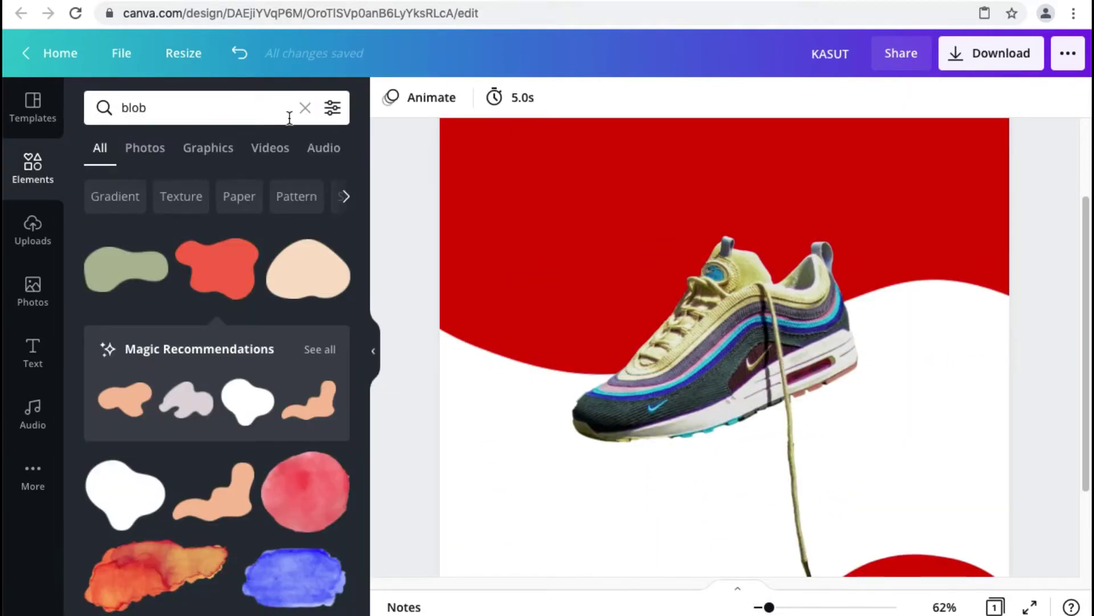
{"action": "left_click", "coordinate": [305, 108]}
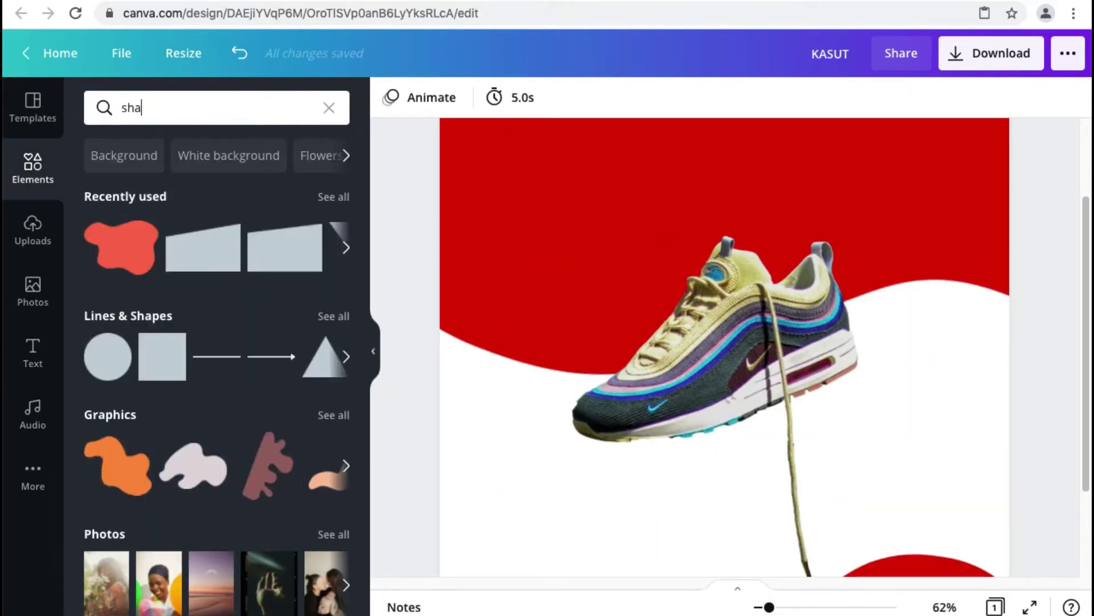
{"action": "type", "text": "shadow"}
{"action": "key", "text": "Return"}
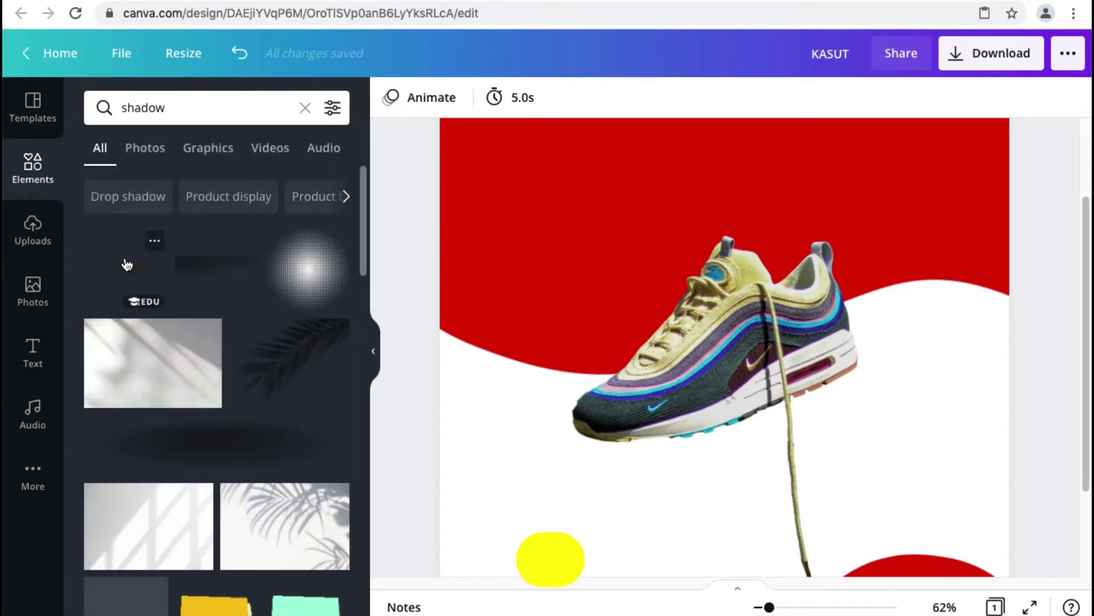
{"action": "left_click", "coordinate": [146, 266]}
{"action": "left_click_drag", "start_coordinate": [621, 330], "coordinate": [630, 459]}
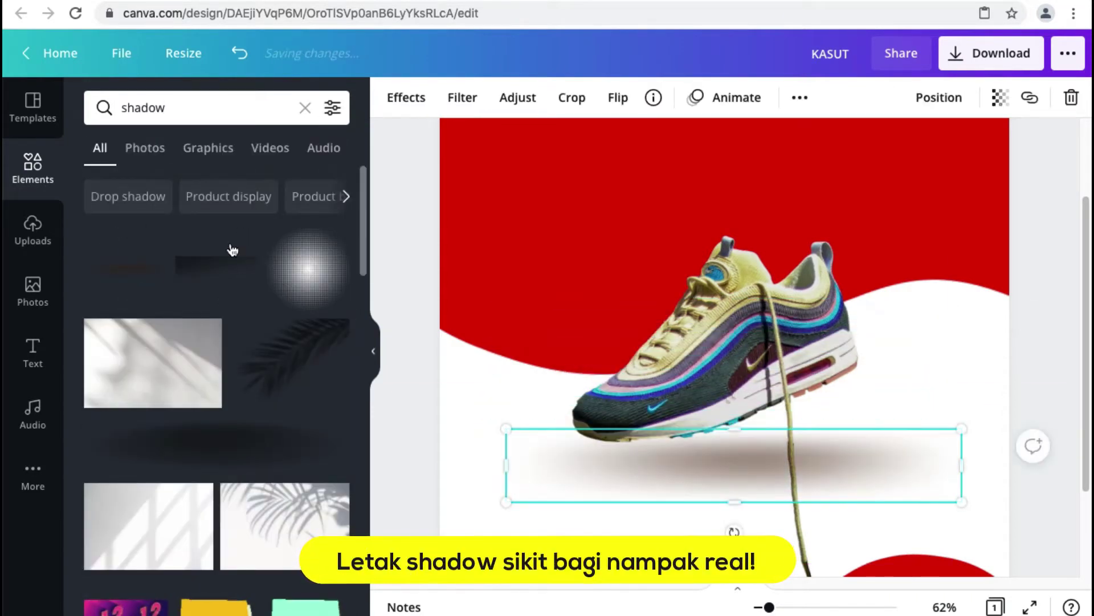
- Resize the shadow to roughly the shoe's length and align it just beneath the sole
{"action": "left_click", "coordinate": [373, 349]}
{"action": "left_click_drag", "start_coordinate": [481, 466], "coordinate": [452, 464]}
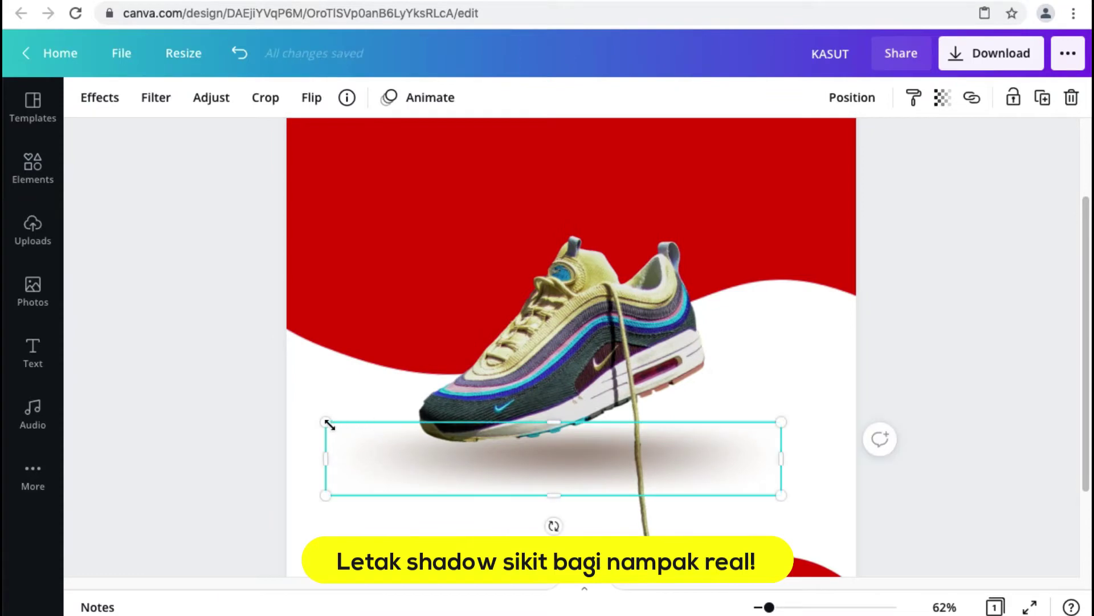
{"action": "left_click_drag", "start_coordinate": [330, 423], "coordinate": [469, 408]}
{"action": "left_click_drag", "start_coordinate": [610, 473], "coordinate": [550, 459]}
{"action": "left_click_drag", "start_coordinate": [676, 480], "coordinate": [793, 462]}
{"action": "left_click_drag", "start_coordinate": [698, 445], "coordinate": [661, 448]}
{"action": "left_click_drag", "start_coordinate": [757, 461], "coordinate": [765, 435]}
{"action": "left_click_drag", "start_coordinate": [762, 499], "coordinate": [695, 450]}
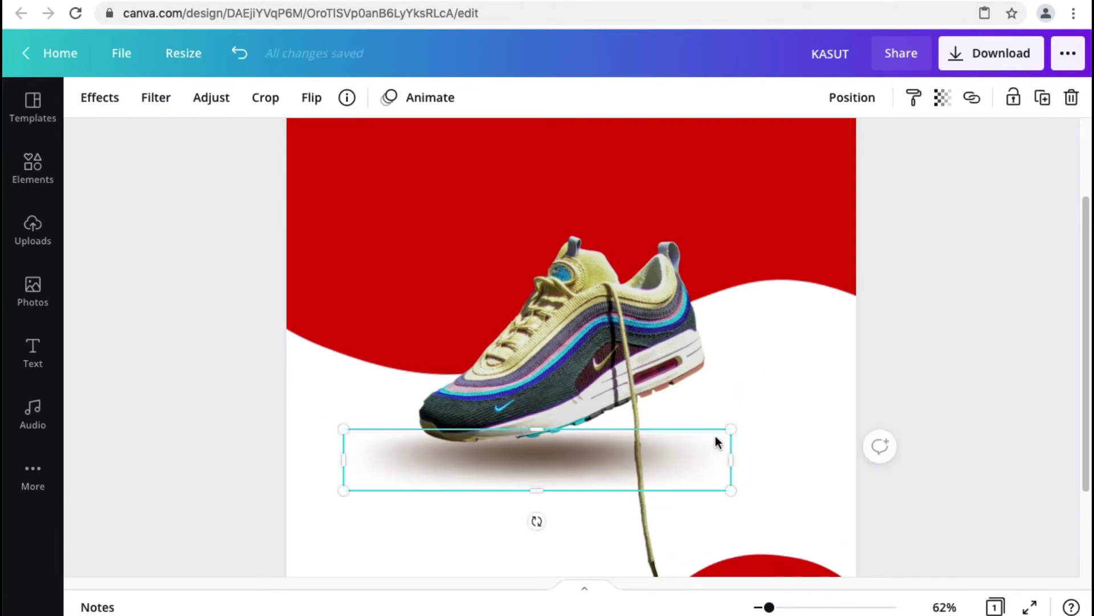
- Reduce the opacity of the oval shadow beneath the shoe to about 81
{"action": "left_click", "coordinate": [978, 292]}
{"action": "left_click", "coordinate": [699, 454]}
{"action": "left_click", "coordinate": [944, 97]}
{"action": "left_click_drag", "start_coordinate": [882, 153], "coordinate": [867, 150]}
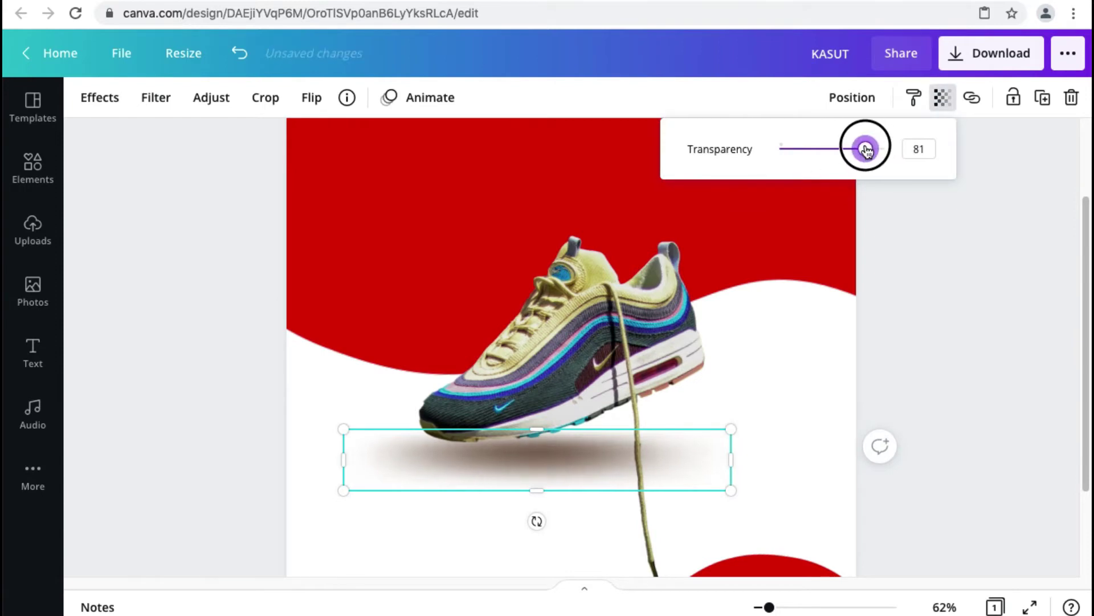
{"action": "left_click", "coordinate": [988, 381]}
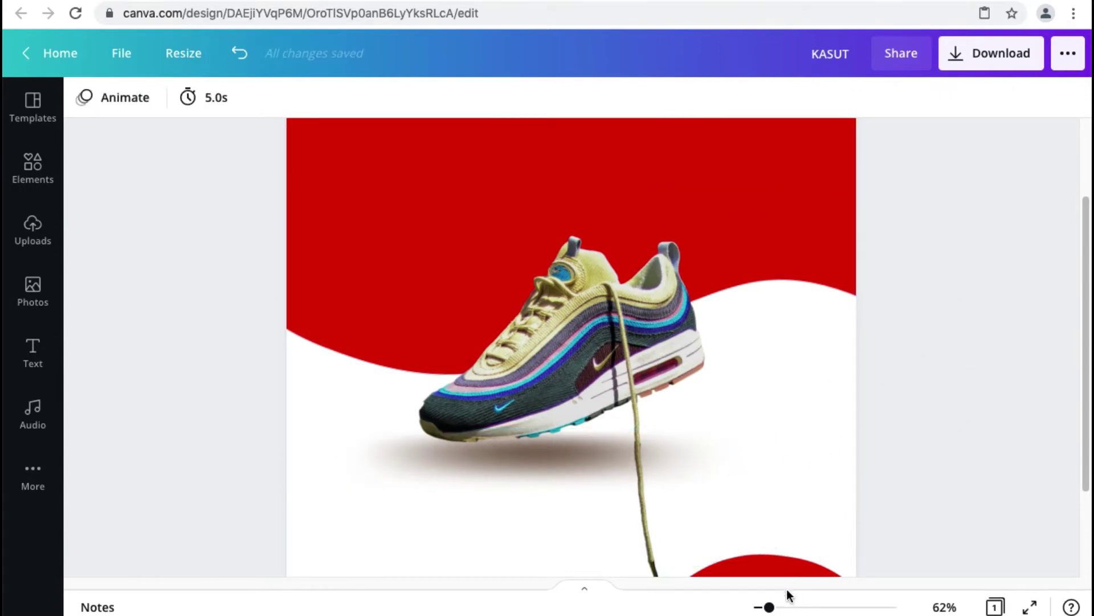
- Add a heading reading "EXCLUSIVE" and place it centred in the red area above the shoe
{"action": "left_click_drag", "start_coordinate": [771, 607], "coordinate": [764, 606]}
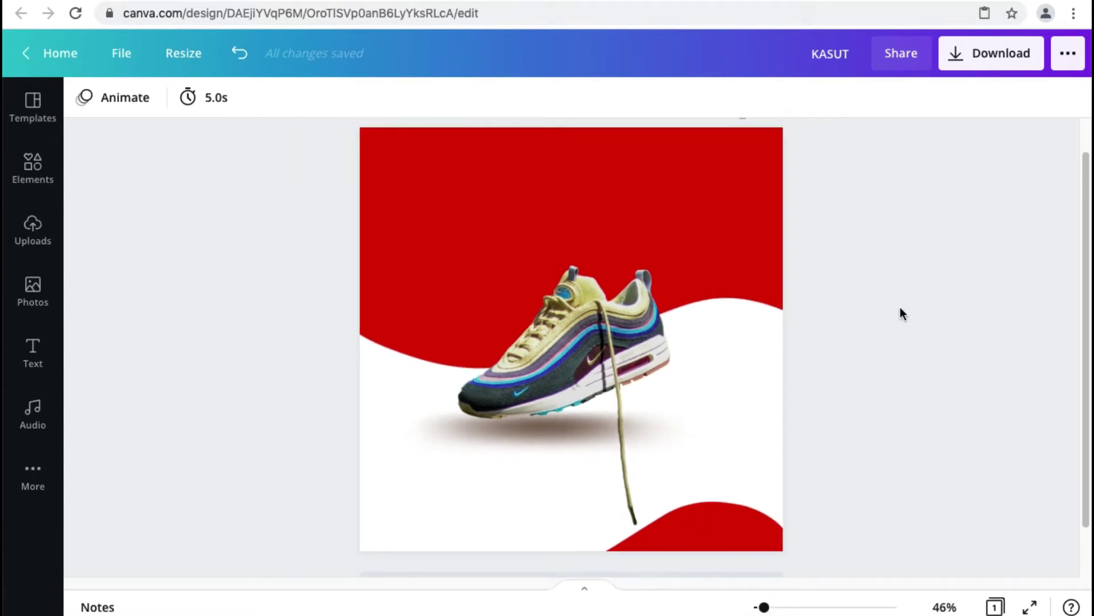
{"action": "left_click", "coordinate": [33, 355]}
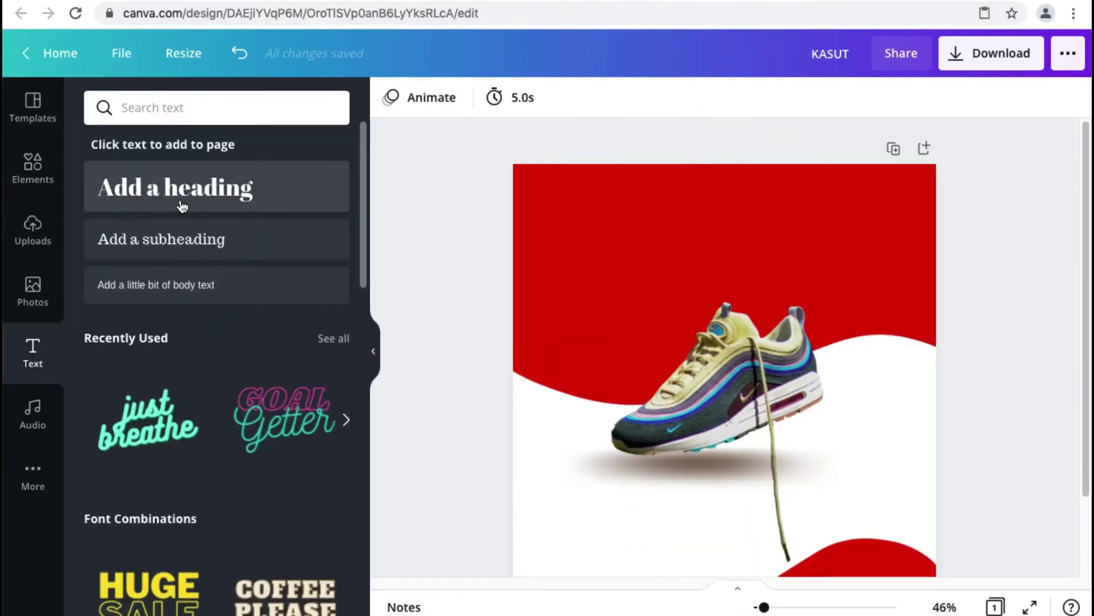
{"action": "left_click", "coordinate": [177, 197]}
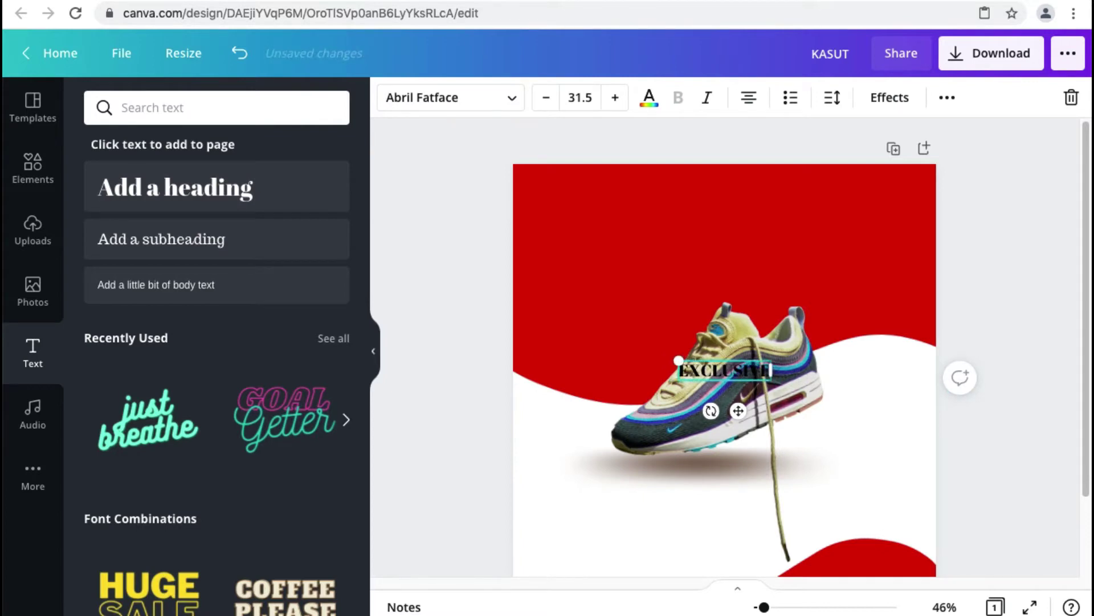
{"action": "left_click", "coordinate": [374, 351]}
{"action": "left_click", "coordinate": [360, 267]}
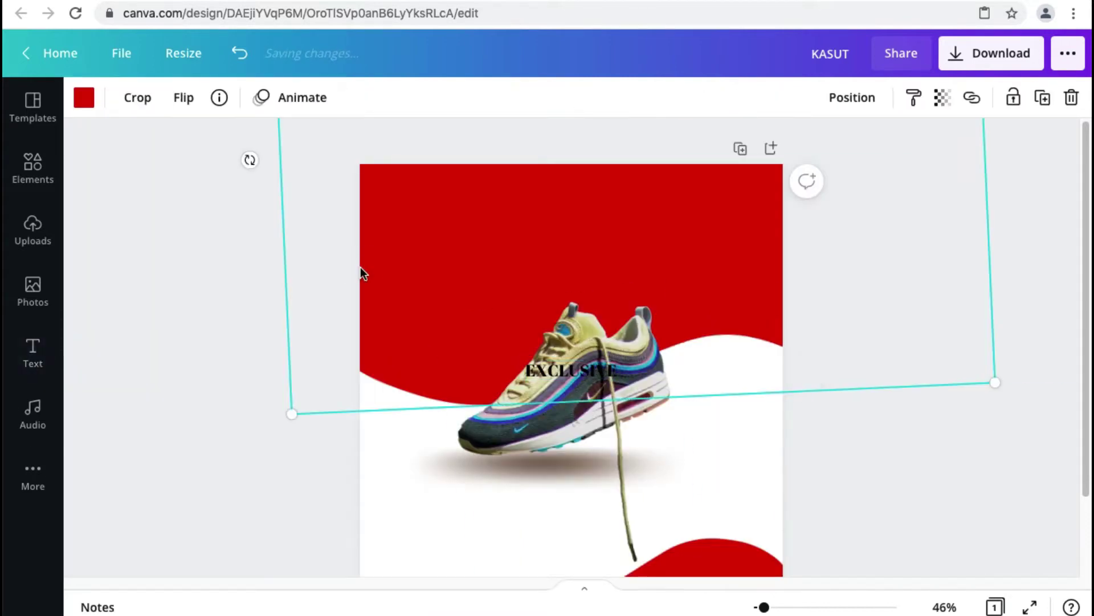
{"action": "left_click_drag", "start_coordinate": [563, 371], "coordinate": [557, 217]}
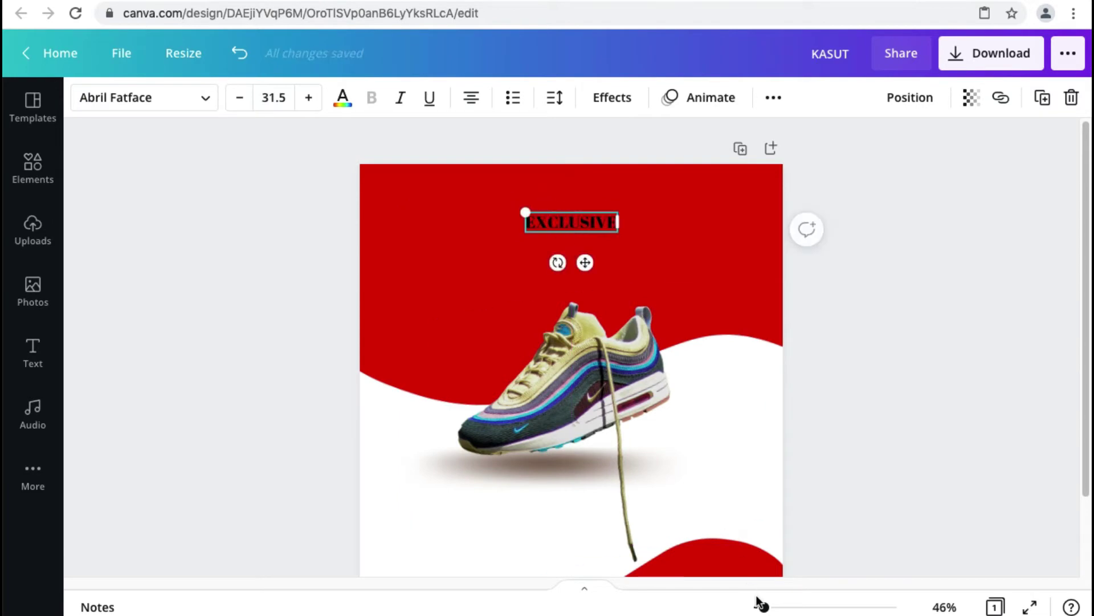
- Duplicate the EXCLUSIVE heading directly below the original and change the copy's text to "COLLECTION"
{"action": "left_click_drag", "start_coordinate": [764, 607], "coordinate": [778, 608]}
{"action": "scroll", "coordinate": [604, 238], "scroll_direction": "up", "scroll_amount": 3}
{"action": "mouse_move", "coordinate": [605, 258]}
{"action": "left_mouse_down"}
{"action": "mouse_move", "coordinate": [605, 218]}
{"action": "mouse_move", "coordinate": [590, 269]}
{"action": "mouse_move", "coordinate": [601, 272]}
{"action": "left_mouse_up"}
{"action": "double_click", "coordinate": [600, 272]}
{"action": "type", "text": "COLL"}
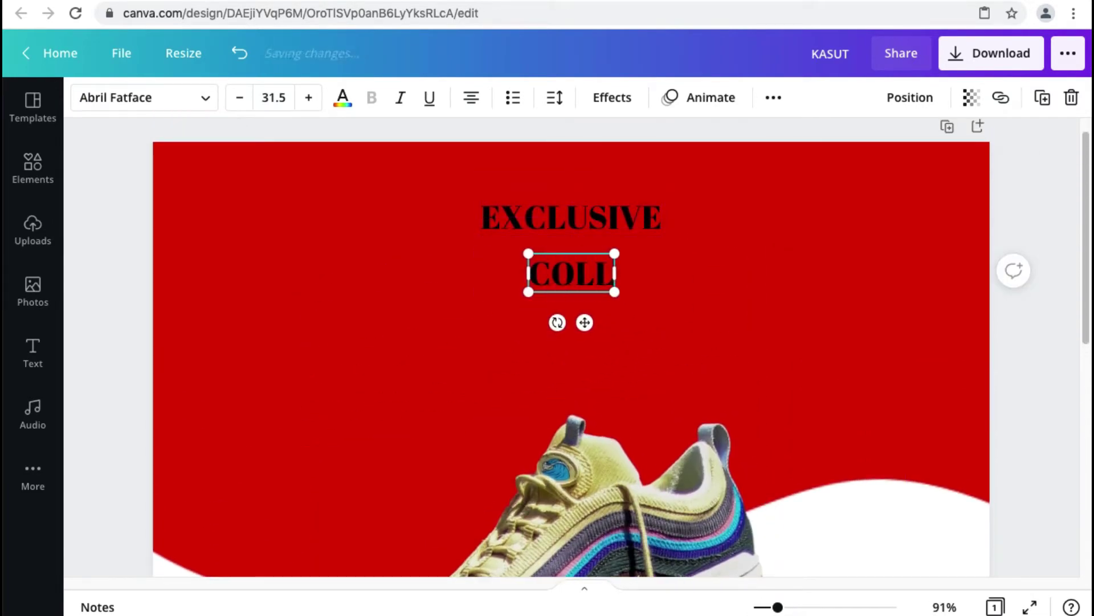
{"action": "type", "text": "ECTION"}
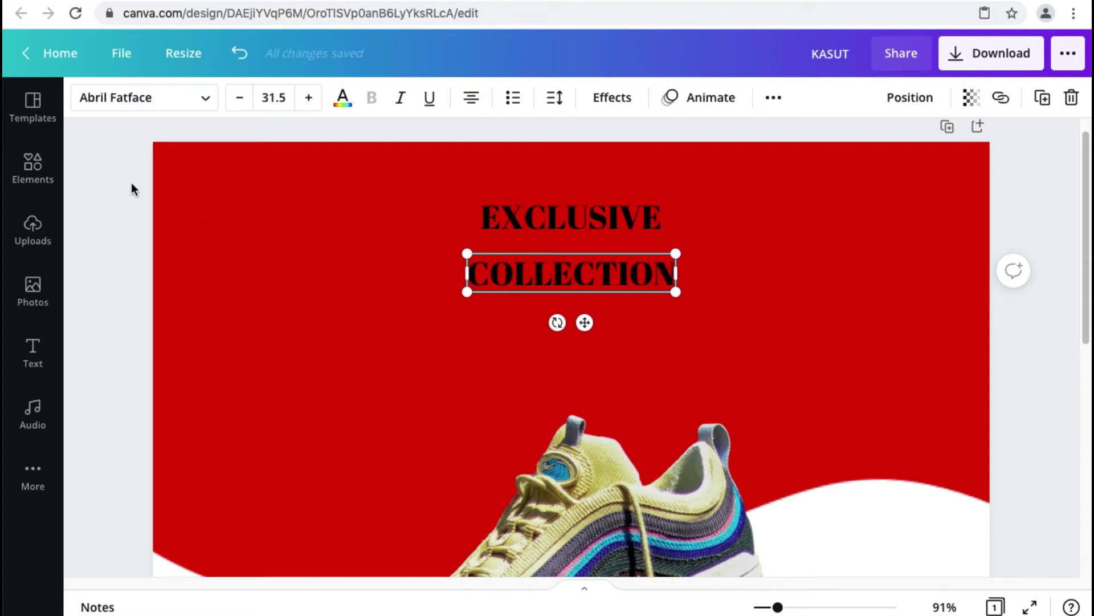
- Change the font of both the EXCLUSIVE and COLLECTION headings to Norwester
{"action": "left_click", "coordinate": [131, 188]}
{"action": "left_click", "coordinate": [569, 219]}
{"action": "left_click", "coordinate": [501, 273], "text": "shift"}
{"action": "left_click", "coordinate": [146, 98]}
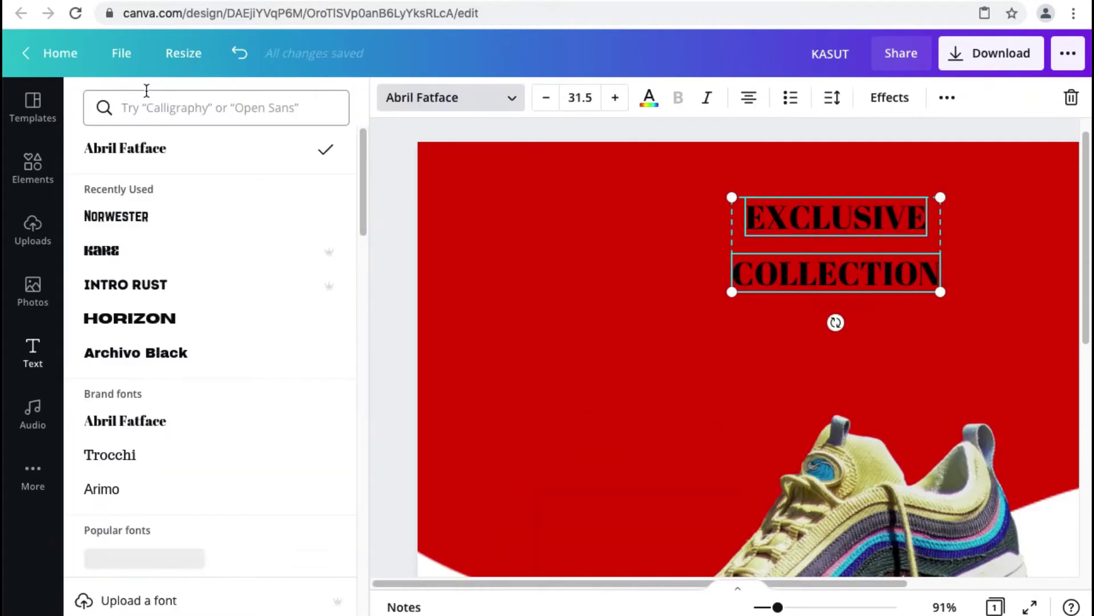
{"action": "left_click", "coordinate": [147, 92]}
{"action": "type", "text": "norwes"}
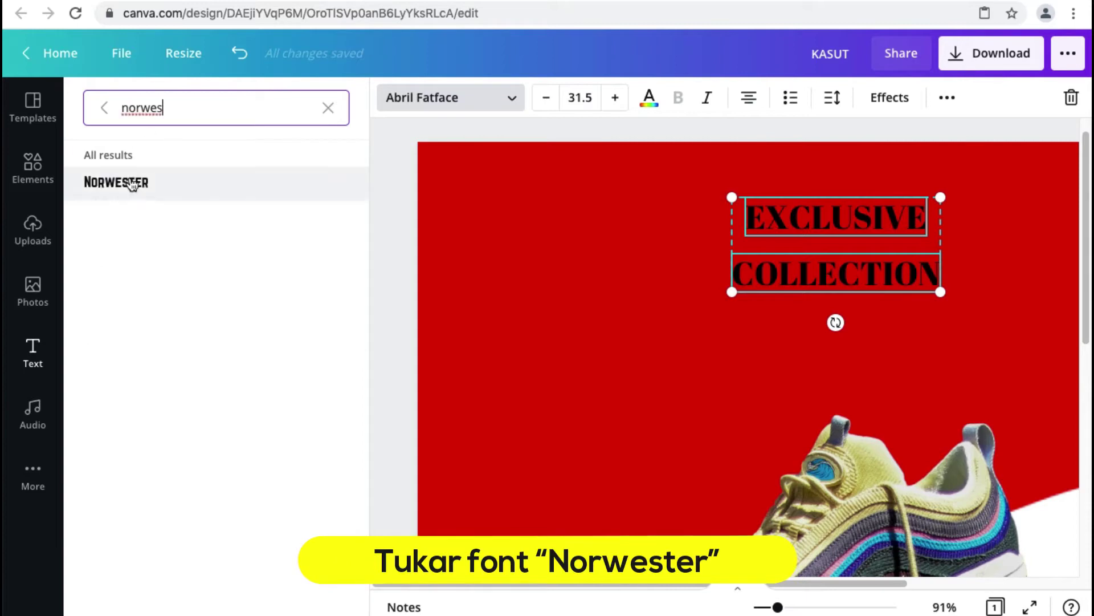
{"action": "left_click", "coordinate": [131, 182]}
{"action": "left_click", "coordinate": [510, 220]}
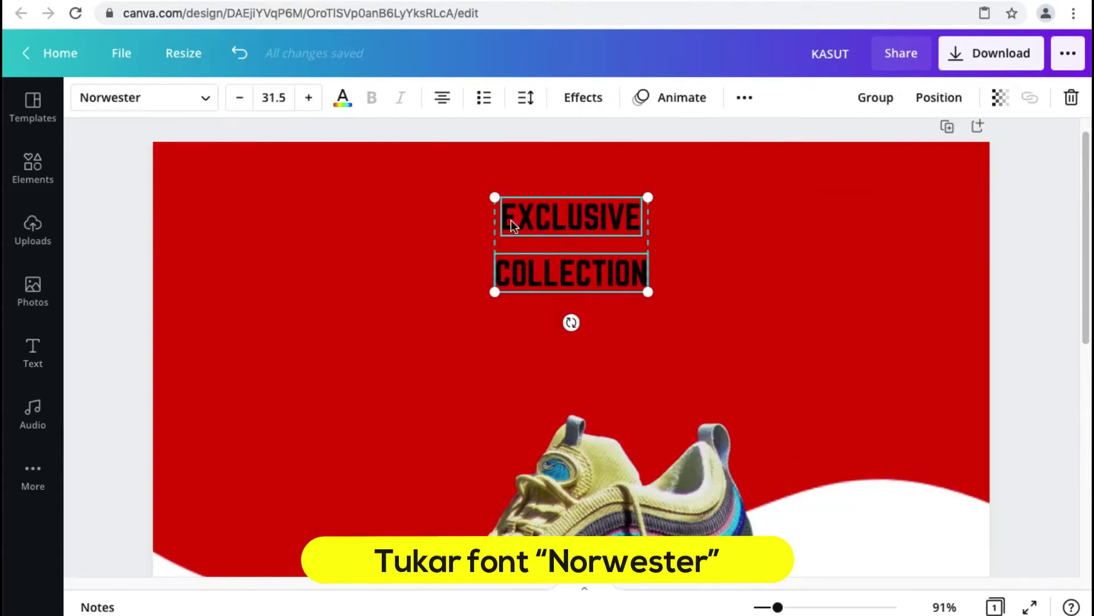
- Set the EXCLUSIVE heading's font size to 60 and colour it white
{"action": "left_click", "coordinate": [1058, 246]}
{"action": "left_click", "coordinate": [593, 215]}
{"action": "left_click", "coordinate": [269, 97]}
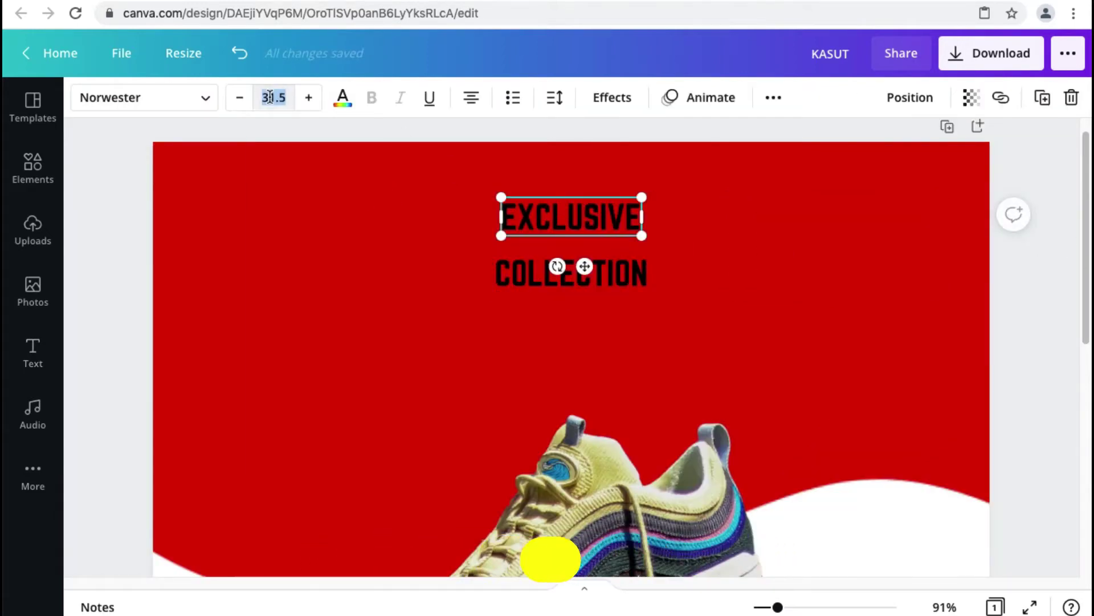
{"action": "key", "text": "Return"}
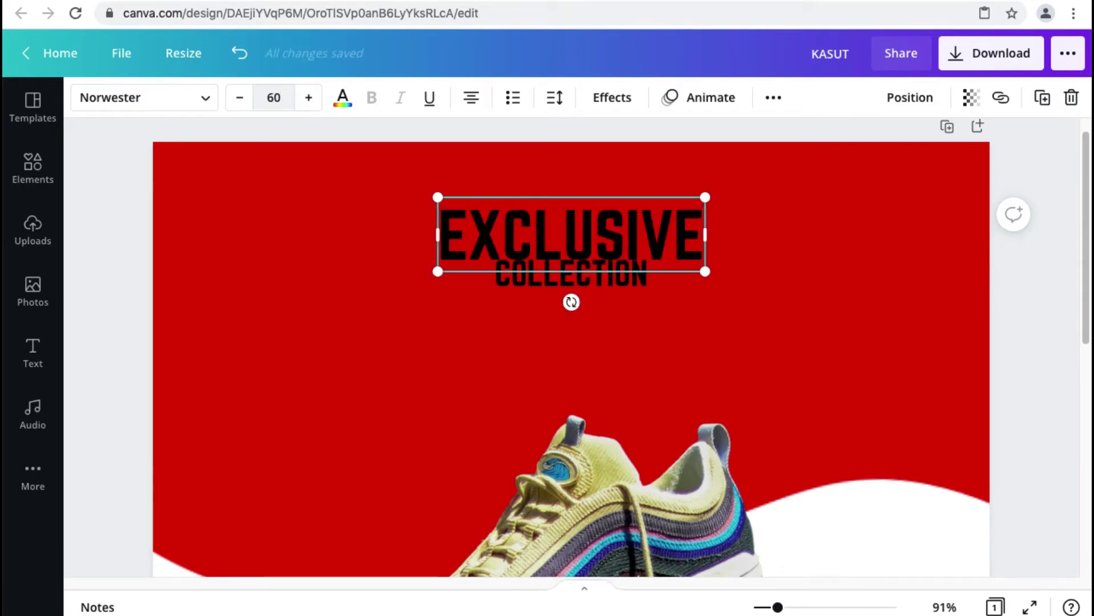
{"action": "left_click", "coordinate": [344, 101]}
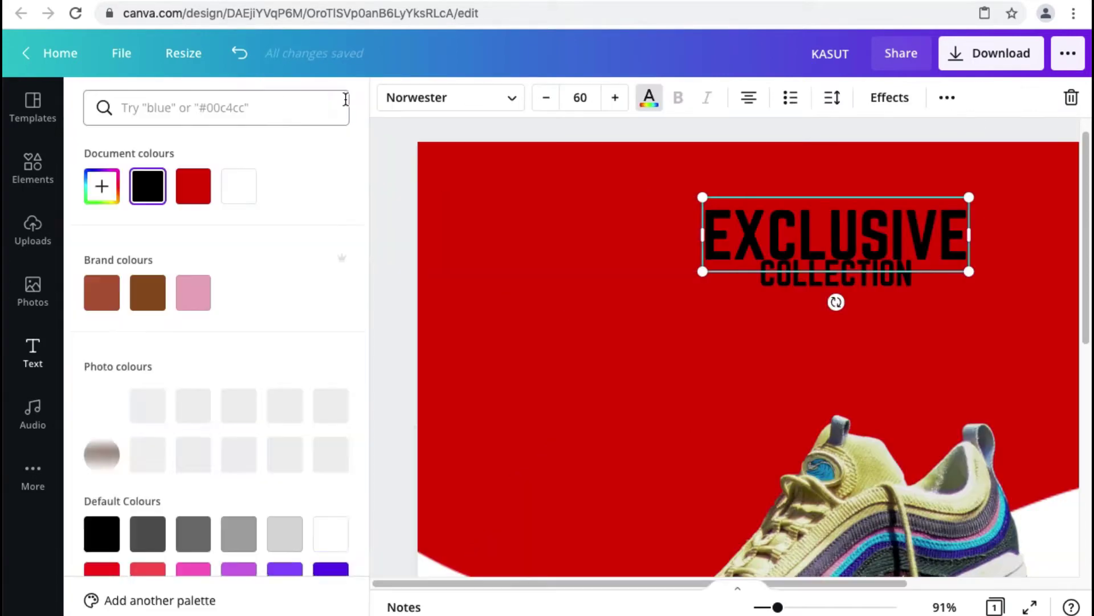
{"action": "left_click", "coordinate": [239, 187]}
{"action": "left_click", "coordinate": [391, 221]}
- Move COLLECTION down clear of EXCLUSIVE and set its font size to 70
{"action": "left_click_drag", "start_coordinate": [539, 282], "coordinate": [549, 307]}
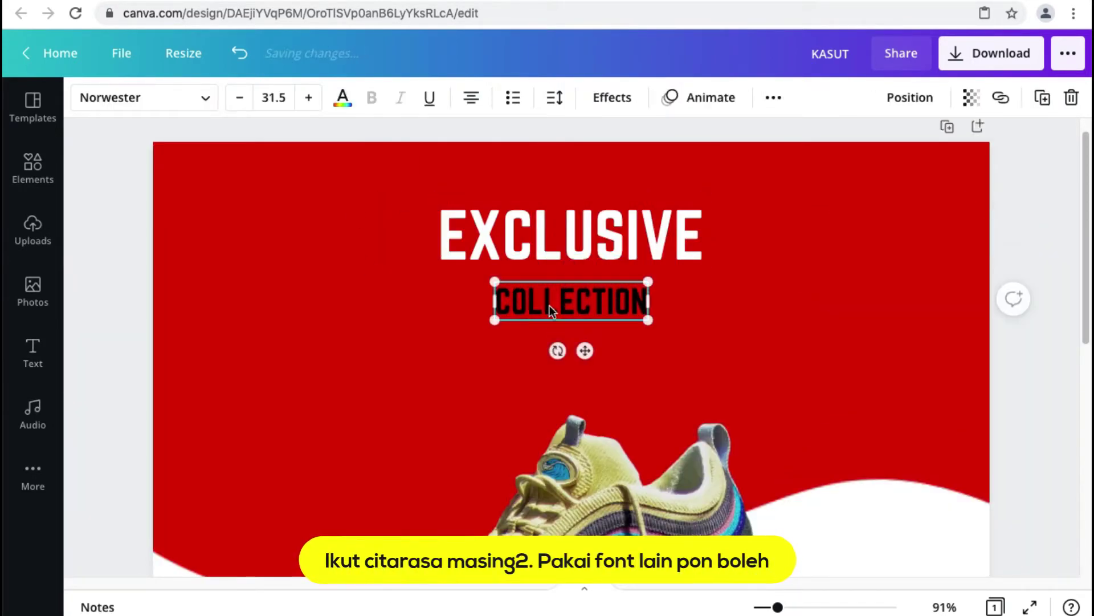
{"action": "left_click", "coordinate": [549, 307]}
{"action": "left_click", "coordinate": [271, 97]}
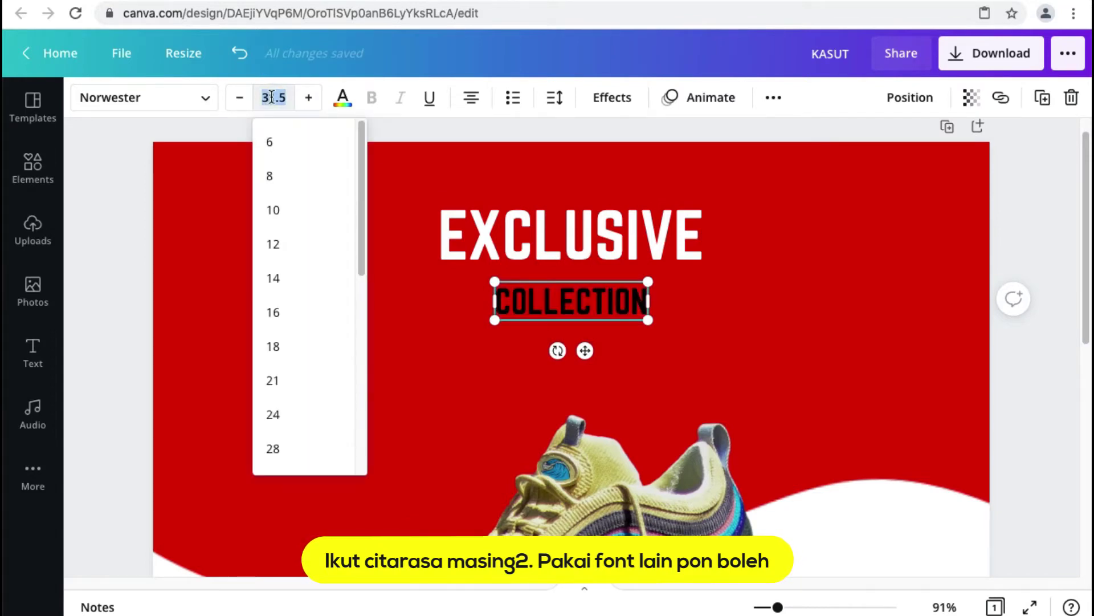
{"action": "type", "text": "70"}
{"action": "key", "text": "Return"}
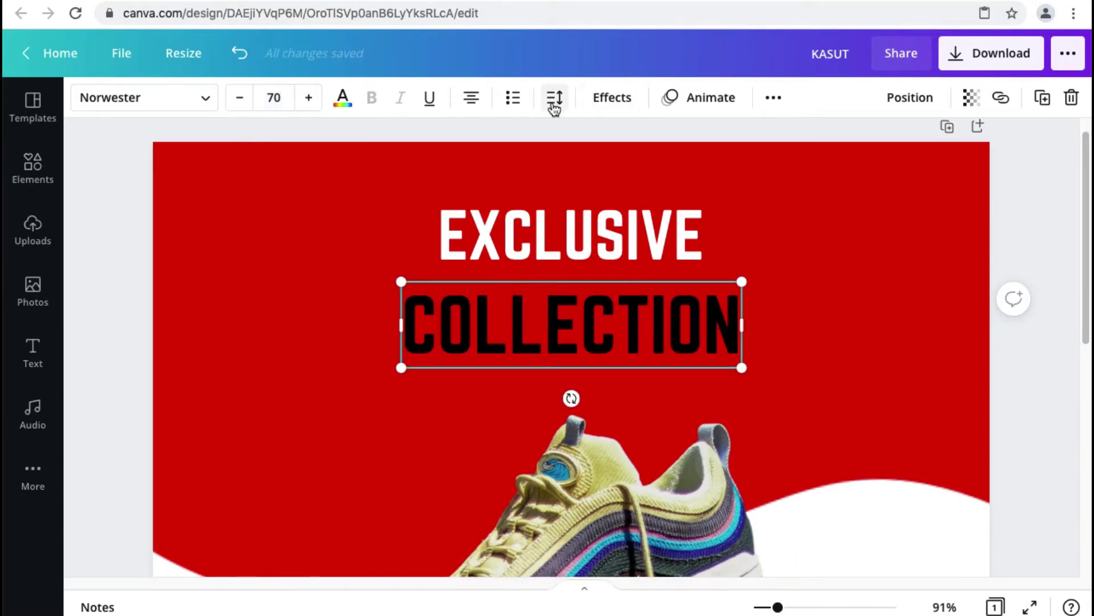
- Set the letter spacing of the COLLECTION heading to 150
{"action": "left_click", "coordinate": [554, 98]}
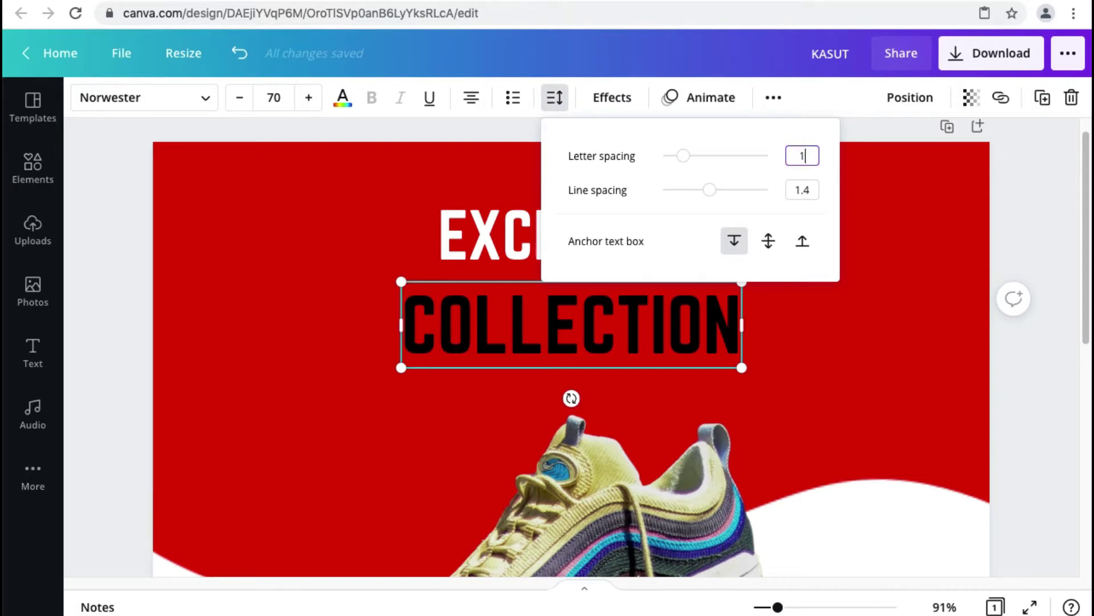
{"action": "type", "text": "150"}
{"action": "key", "text": "Return"}
{"action": "left_click", "coordinate": [849, 188]}
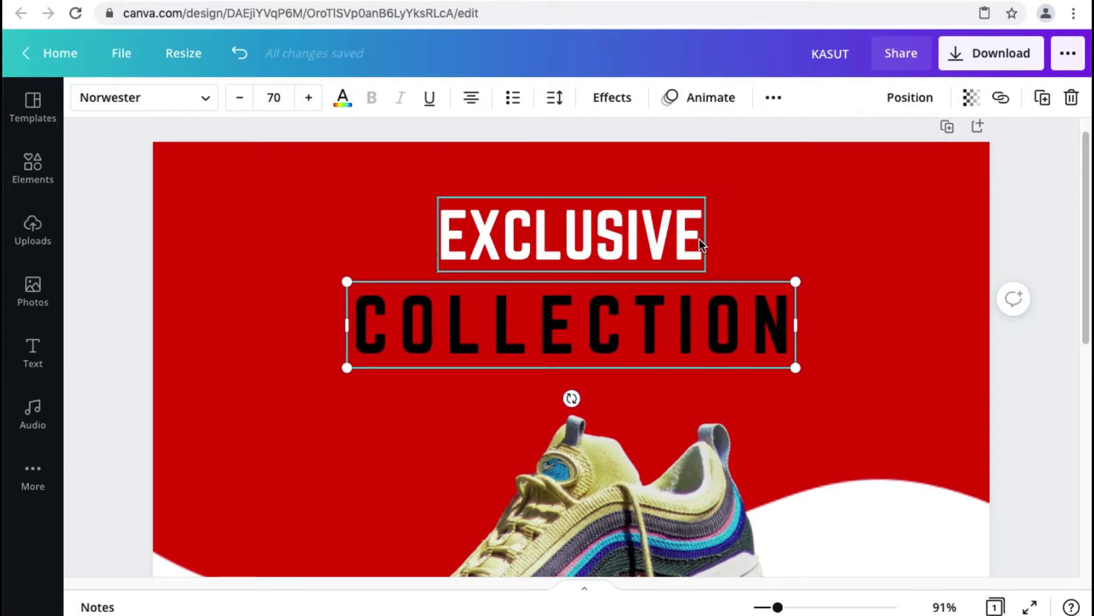
- Widen the letter spacing of EXCLUSIVE and move it down so it sits close above COLLECTION
{"action": "left_click", "coordinate": [570, 234]}
{"action": "left_click", "coordinate": [553, 98]}
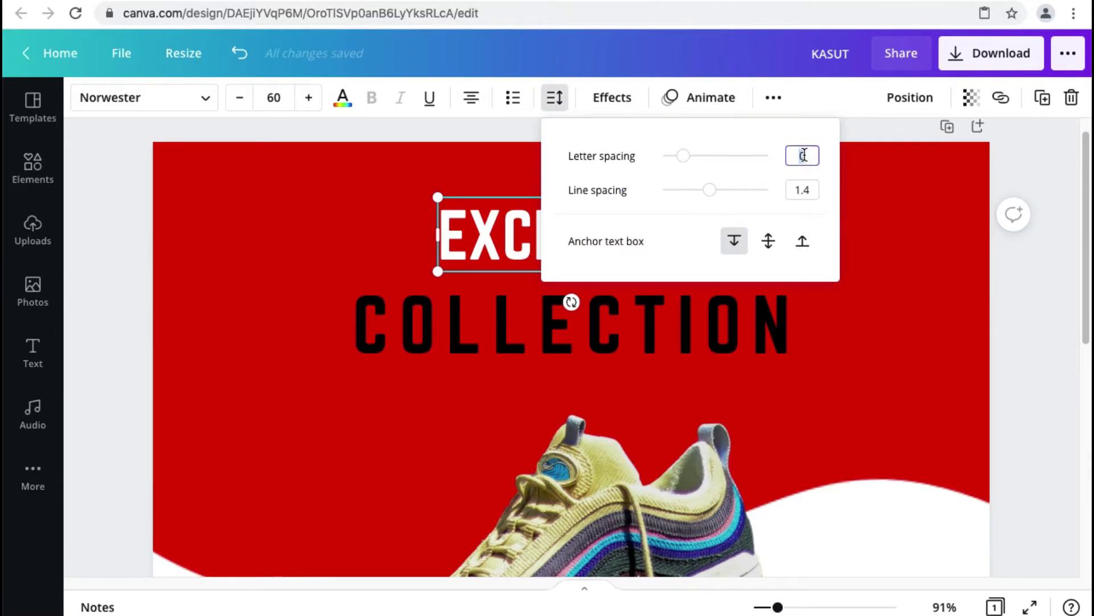
{"action": "key", "text": "Return"}
{"action": "left_click", "coordinate": [1067, 334]}
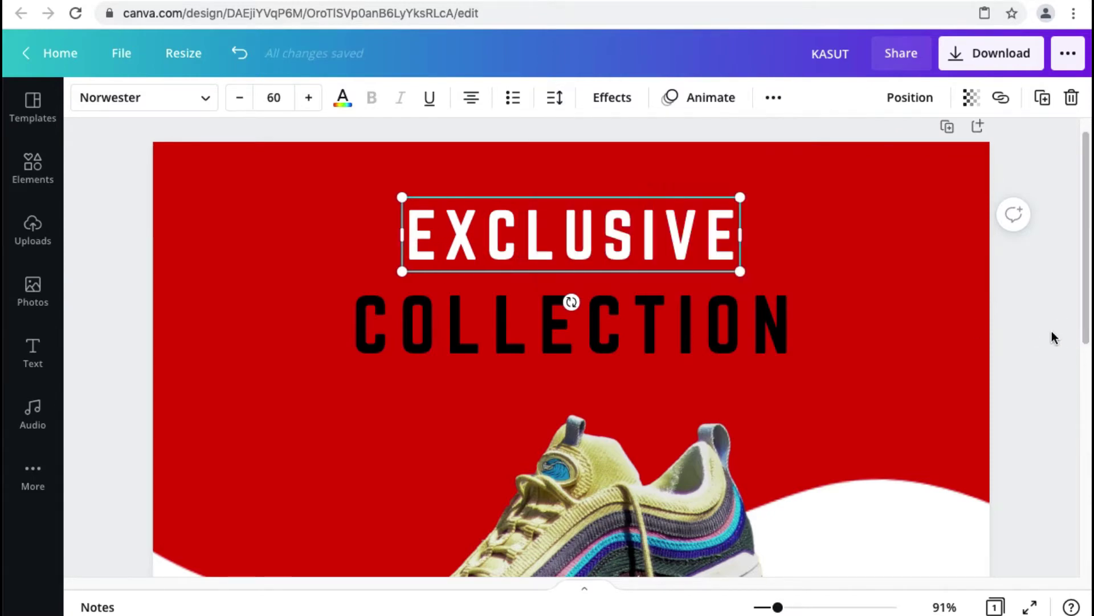
{"action": "left_click", "coordinate": [1048, 328]}
{"action": "left_click_drag", "start_coordinate": [610, 241], "coordinate": [610, 258]}
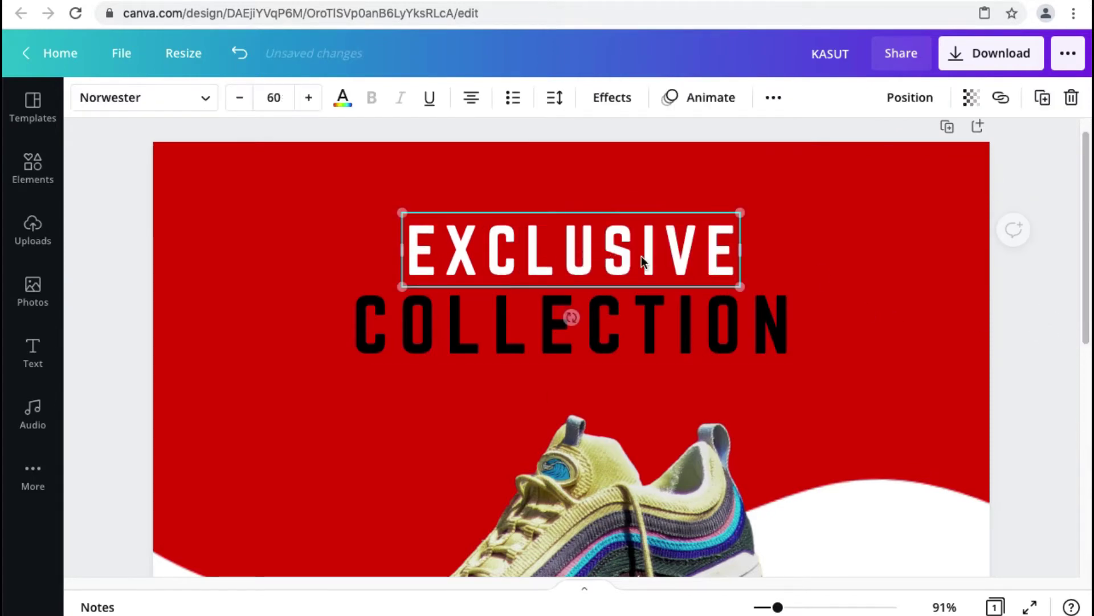
{"action": "left_click", "coordinate": [1051, 293]}
- Duplicate the EXCLUSIVE heading below COLLECTION and change the copy's text to "LIMITED EDITION"
{"action": "scroll", "coordinate": [684, 315], "scroll_direction": "down", "scroll_amount": 1}
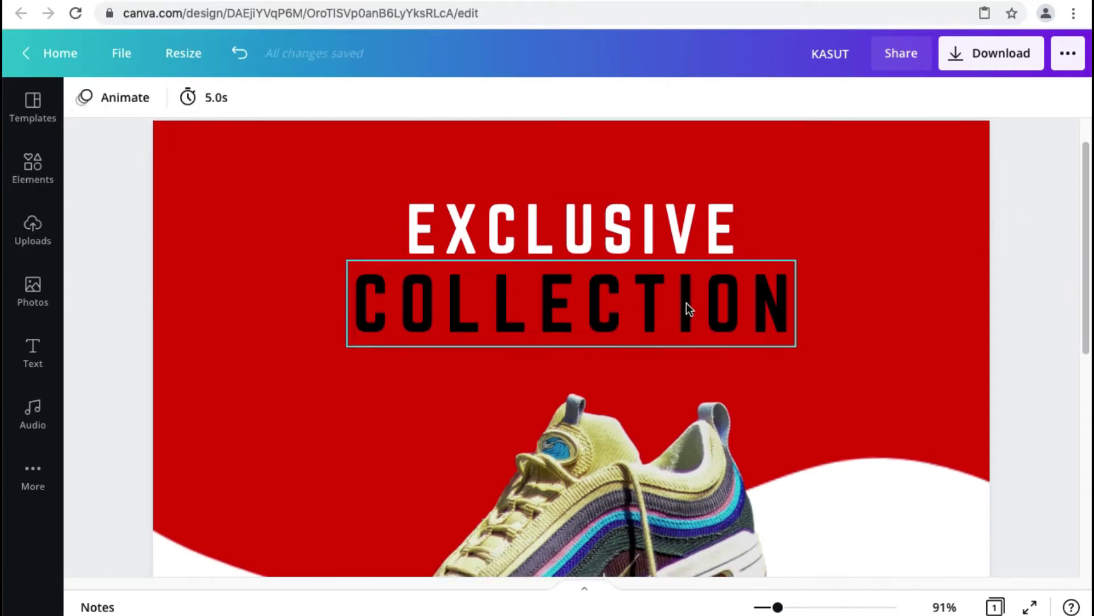
{"action": "left_click", "coordinate": [539, 234]}
{"action": "left_click_drag", "start_coordinate": [538, 237], "coordinate": [550, 374]}
{"action": "double_click", "coordinate": [529, 366]}
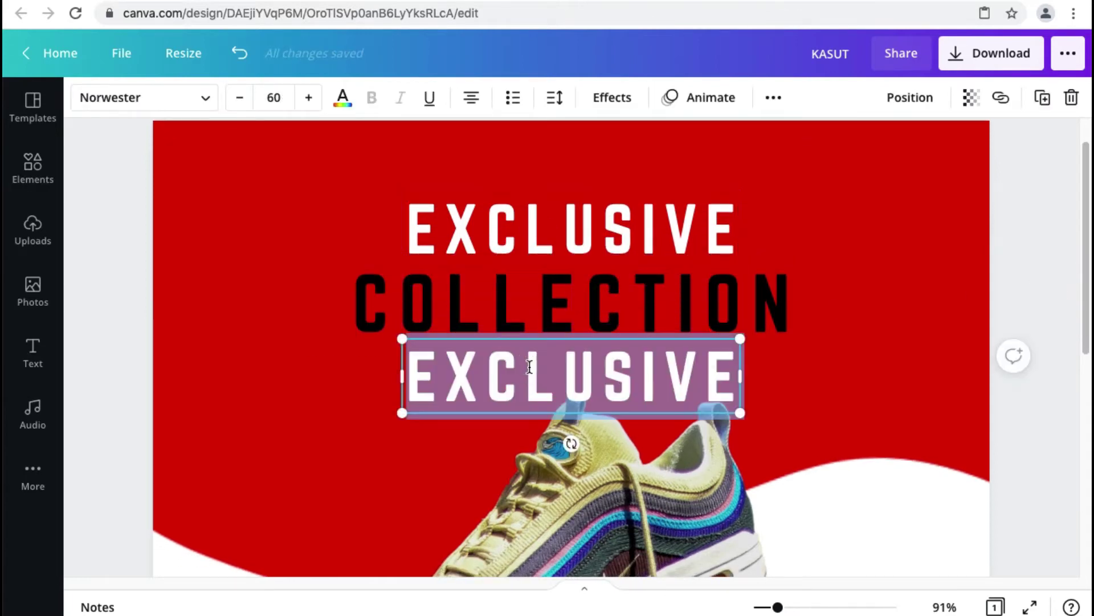
{"action": "type", "text": "LIMITED EDITION"}
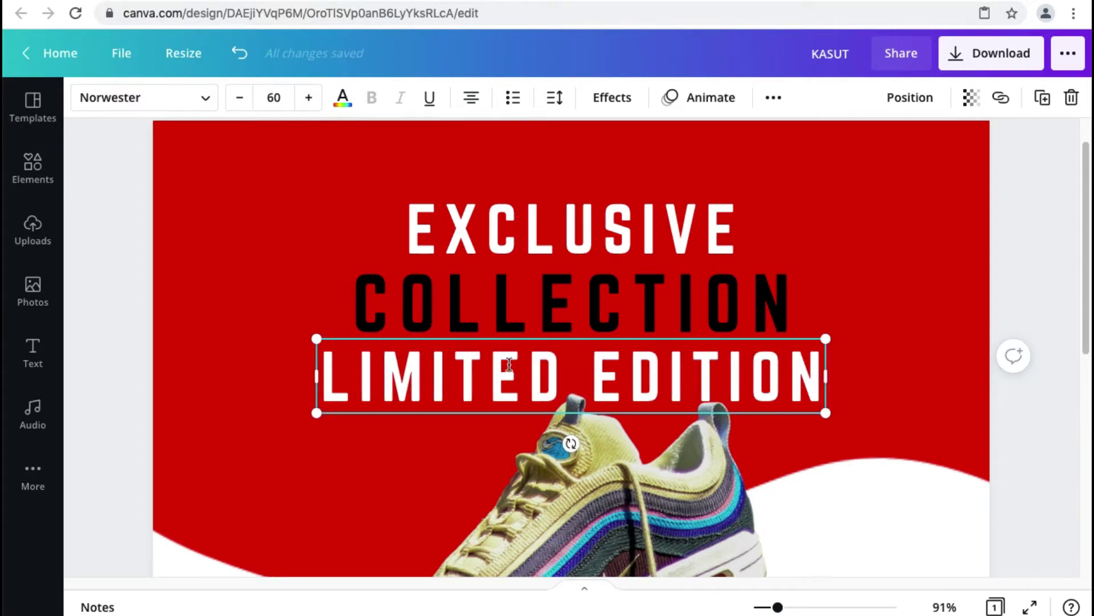
- Set the letter spacing of the LIMITED EDITION text to 0
{"action": "key", "text": "ctrl+a"}
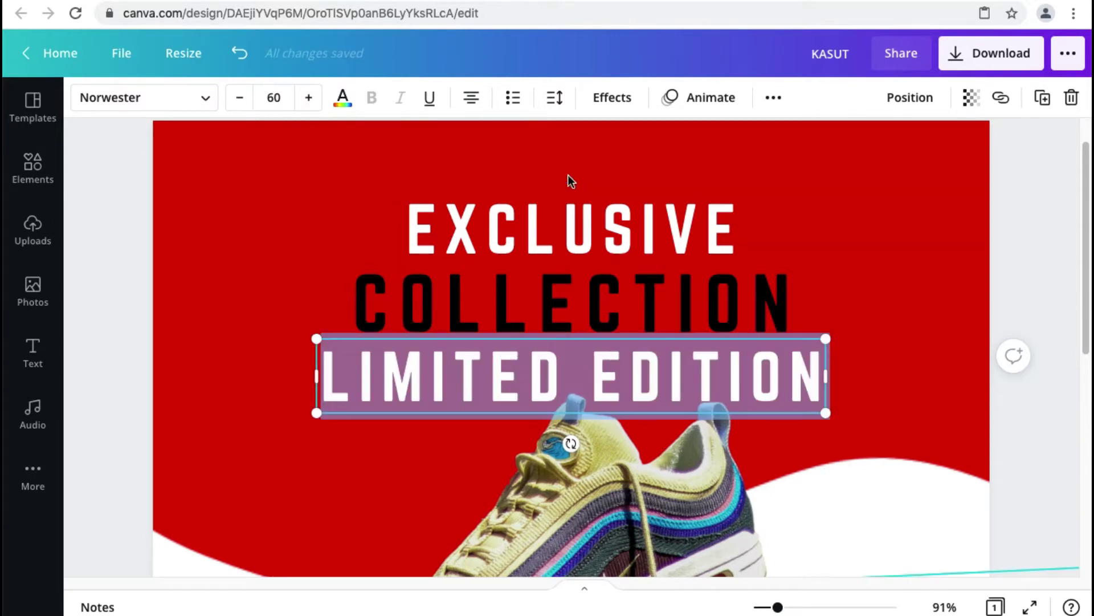
{"action": "left_click", "coordinate": [560, 105]}
{"action": "left_click", "coordinate": [809, 155]}
{"action": "type", "text": "0"}
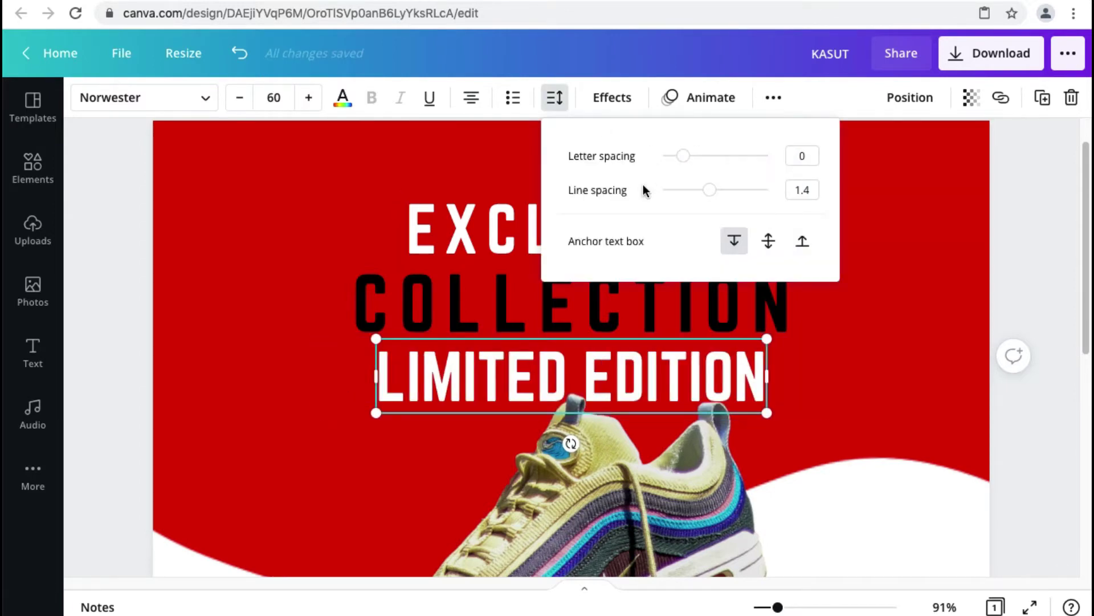
- Set the LIMITED EDITION font size to 30 and nudge the text slightly down below COLLECTION
{"action": "left_click", "coordinate": [272, 98]}
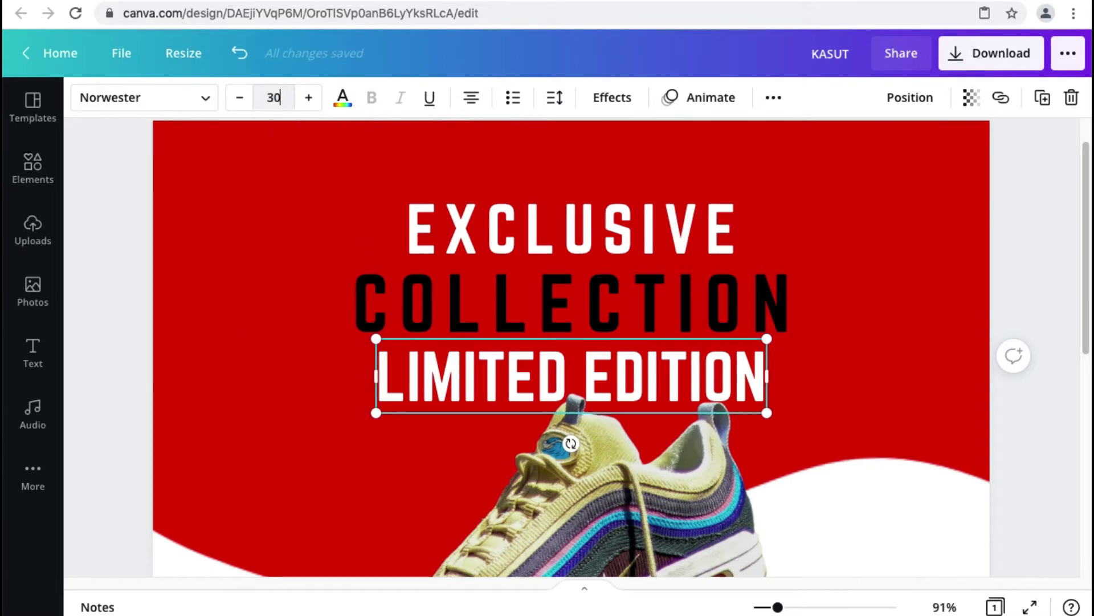
{"action": "key", "text": "Return"}
{"action": "left_click", "coordinate": [87, 230]}
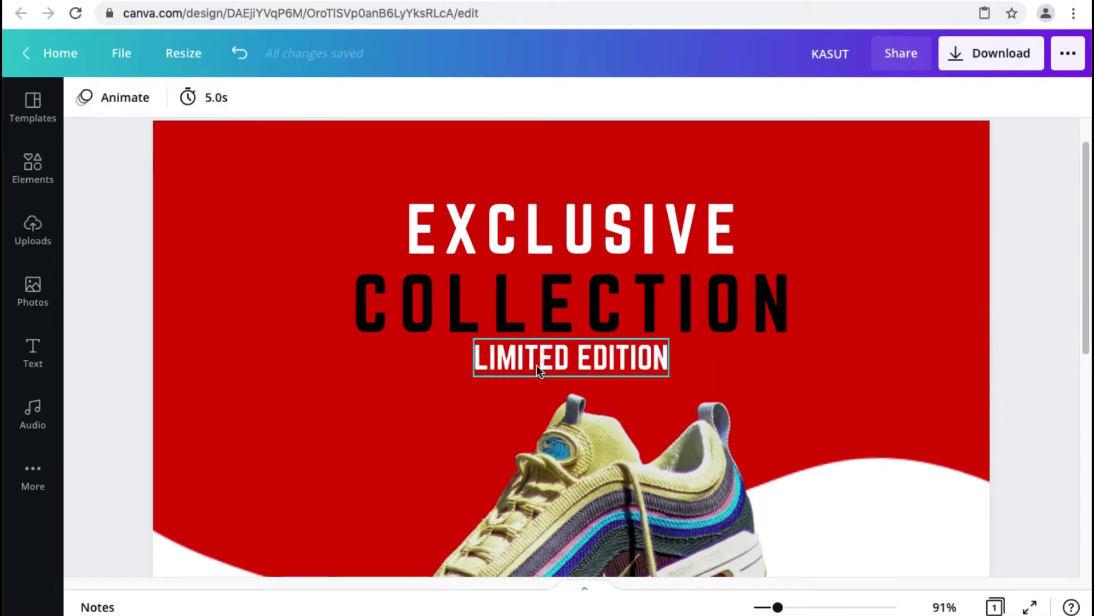
{"action": "left_click_drag", "start_coordinate": [536, 365], "coordinate": [536, 373]}
{"action": "left_click", "coordinate": [1063, 196]}
- Add a square and a slanted-top shape from the Lines & Shapes elements to the poster
{"action": "left_click", "coordinate": [33, 166]}
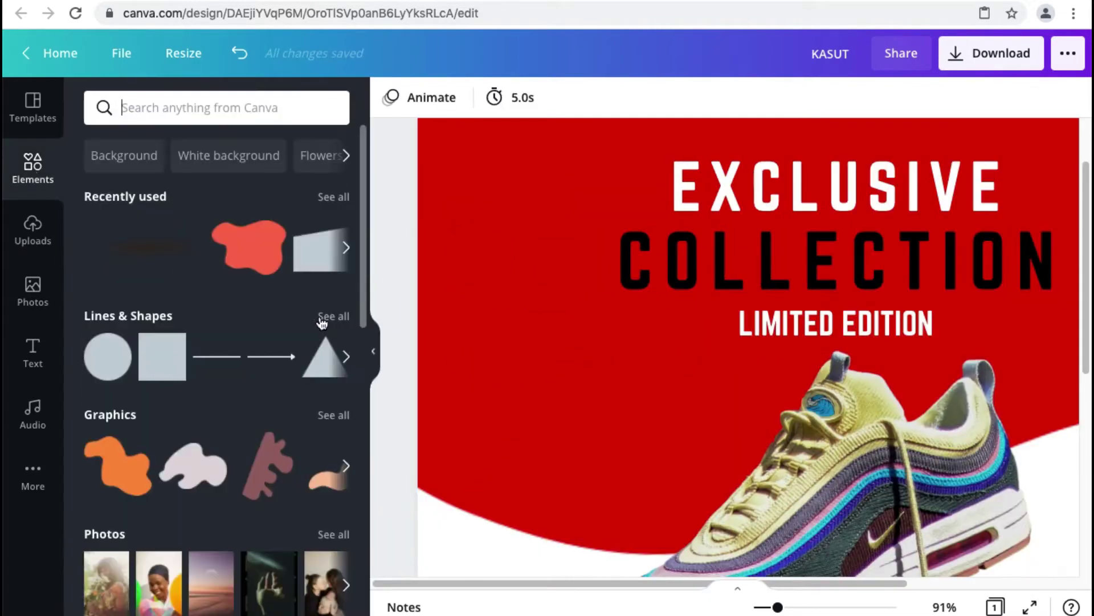
{"action": "left_click", "coordinate": [328, 316]}
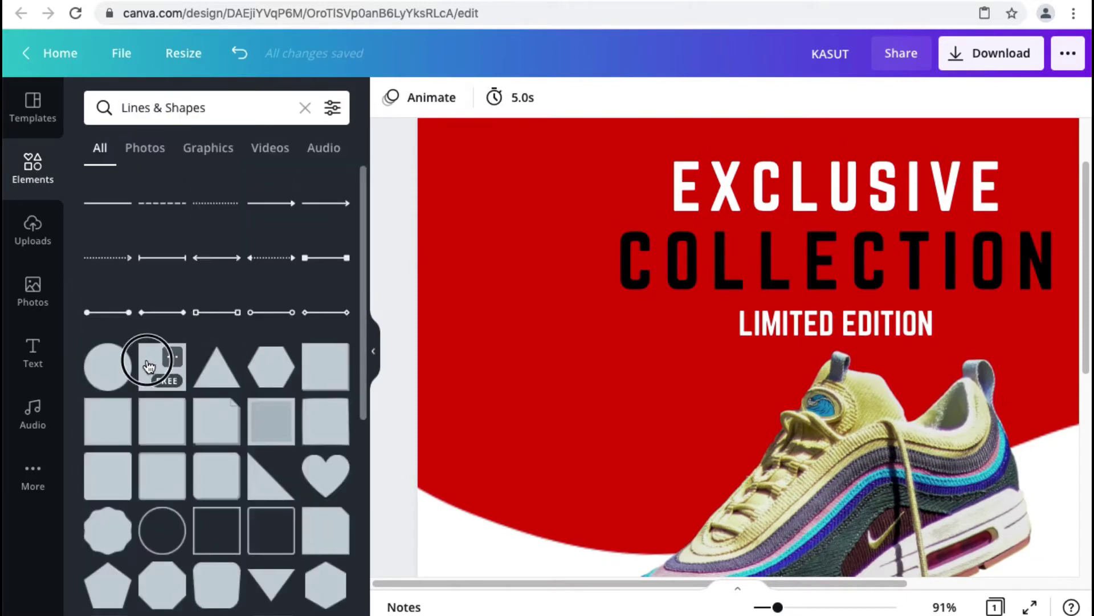
{"action": "left_click", "coordinate": [146, 360]}
{"action": "left_click_drag", "start_coordinate": [635, 365], "coordinate": [621, 332]}
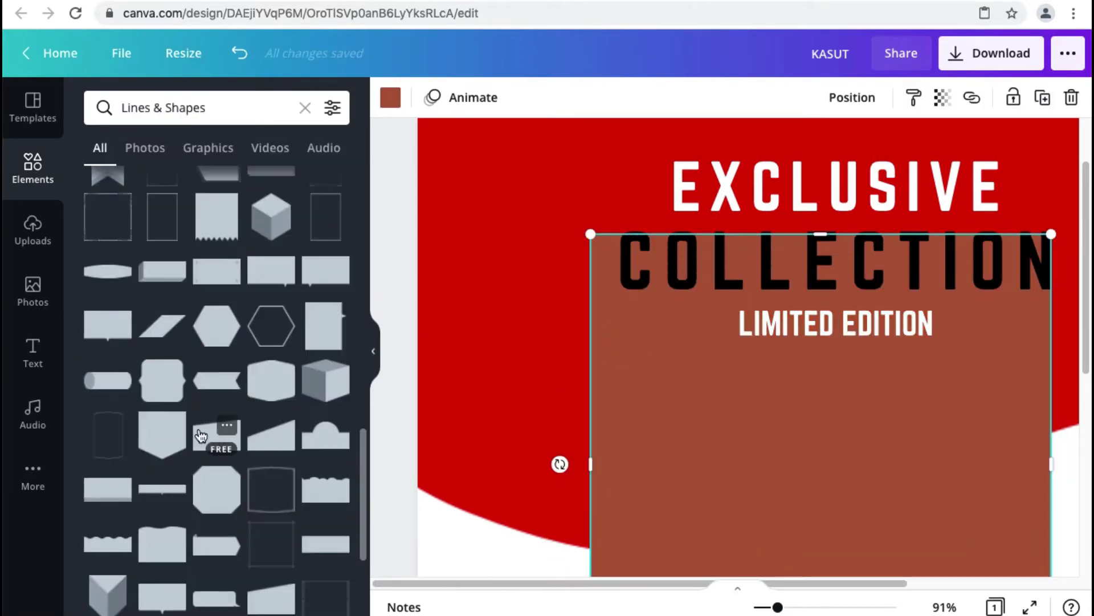
{"action": "left_click", "coordinate": [201, 429]}
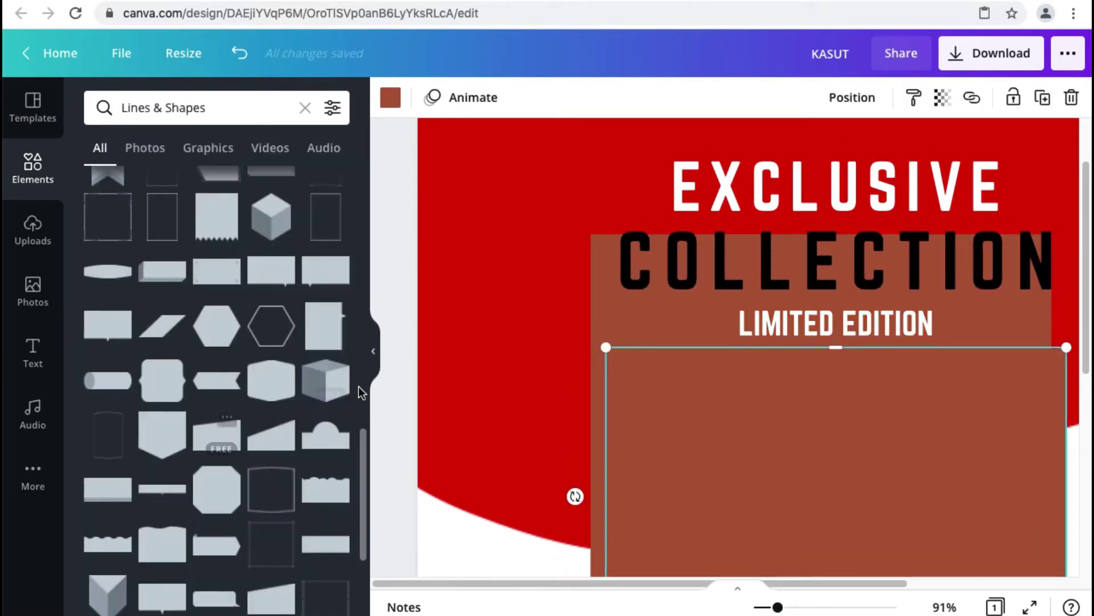
{"action": "left_click", "coordinate": [374, 341]}
{"action": "left_click", "coordinate": [403, 337]}
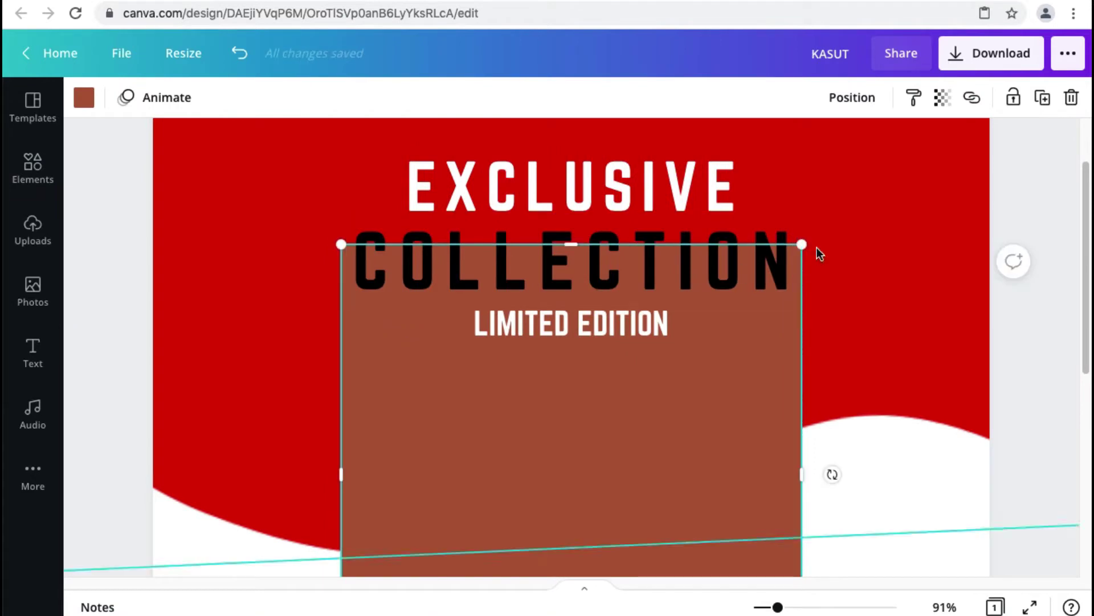
- Shrink the brown square and the slanted-top shape, keeping them as separate small pieces
{"action": "left_click_drag", "start_coordinate": [800, 245], "coordinate": [498, 444]}
{"action": "left_click_drag", "start_coordinate": [439, 530], "coordinate": [444, 382]}
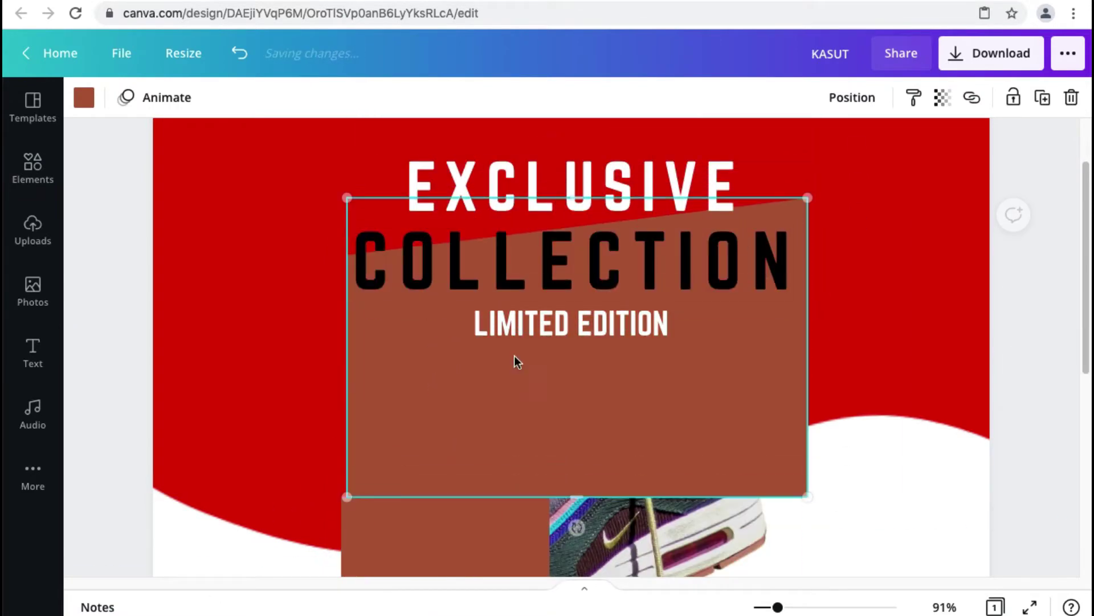
{"action": "left_click_drag", "start_coordinate": [817, 195], "coordinate": [488, 403]}
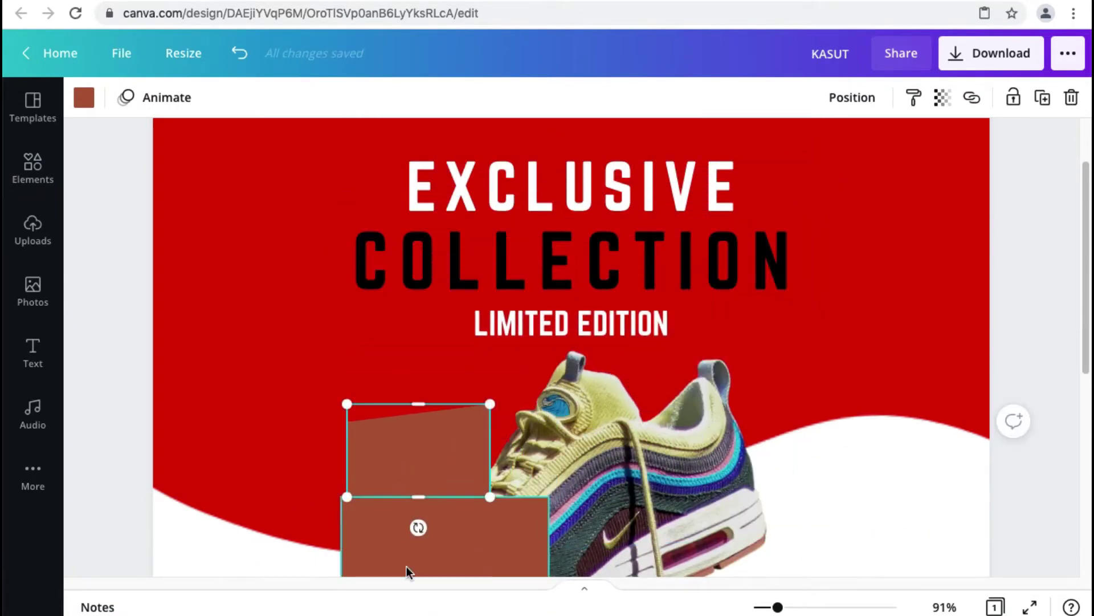
- Rotate the slanted shape a quarter turn, place it over the end of COLLECTION and shrink it to the height of the letters
{"action": "left_click_drag", "start_coordinate": [418, 527], "coordinate": [342, 451]}
{"action": "left_click_drag", "start_coordinate": [416, 426], "coordinate": [761, 265]}
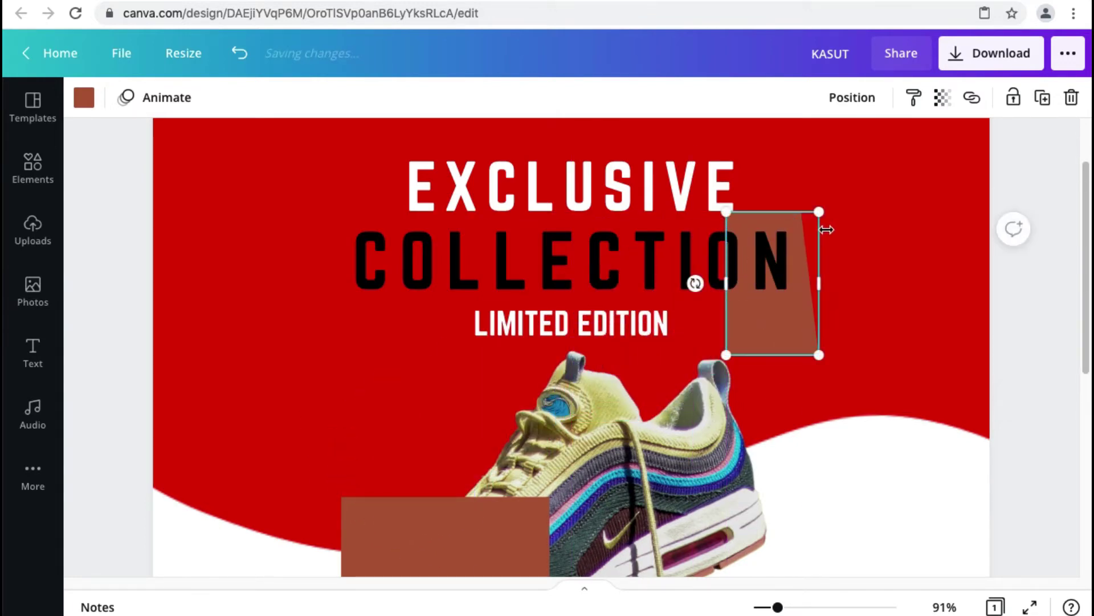
{"action": "left_click_drag", "start_coordinate": [821, 214], "coordinate": [797, 256]}
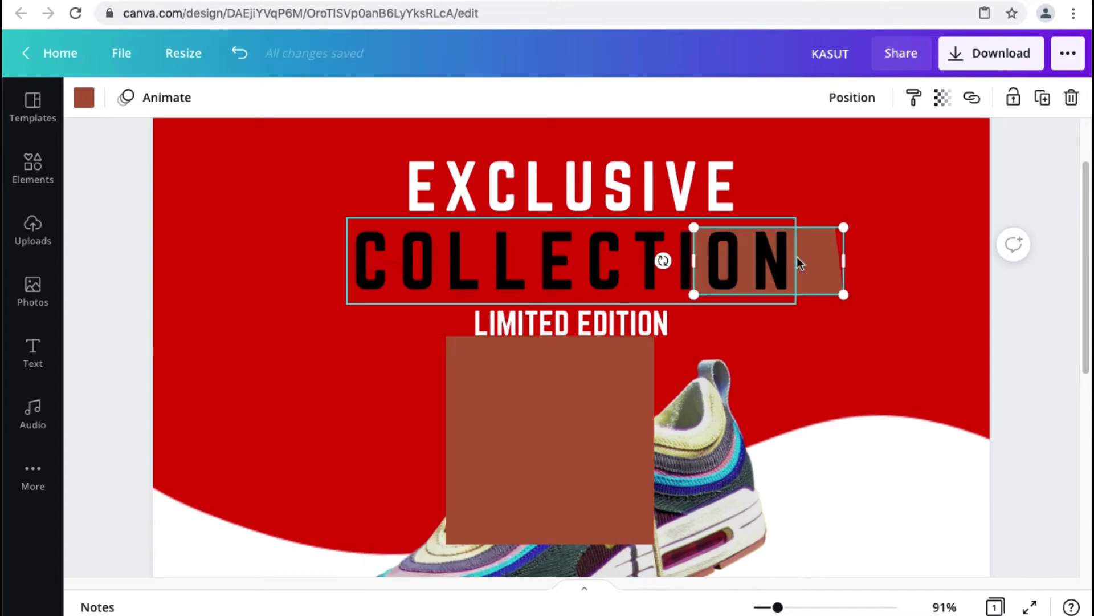
- Fill the slanted shape behind the end of COLLECTION with white
{"action": "left_click", "coordinate": [84, 98]}
{"action": "left_click", "coordinate": [286, 190]}
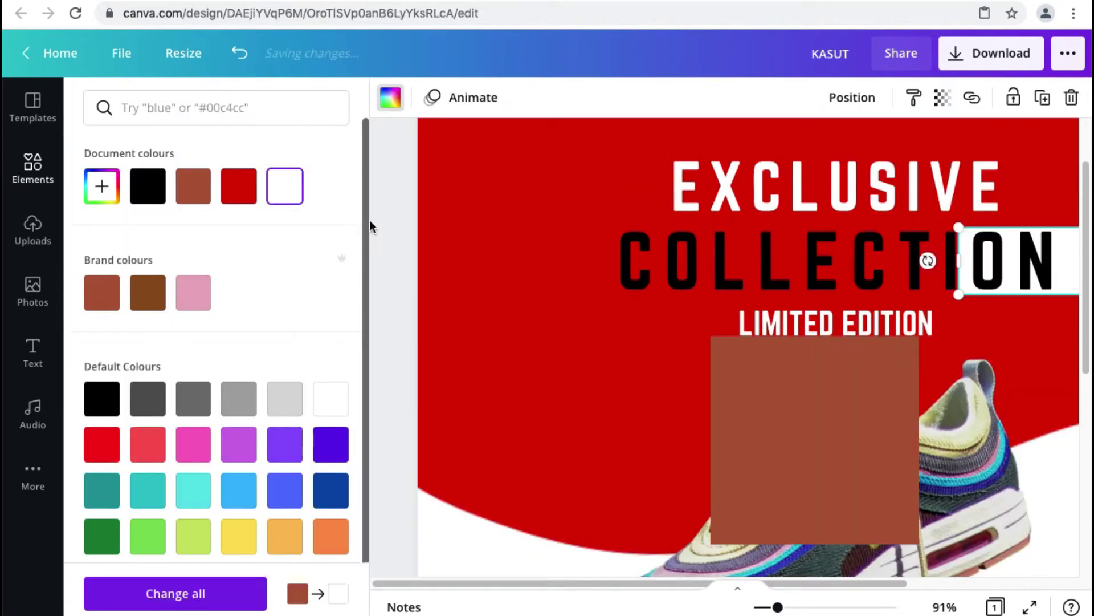
{"action": "left_click", "coordinate": [400, 217]}
{"action": "left_click", "coordinate": [1056, 196]}
- Place the brown square behind the middle of COLLECTION and resize it to the slanted shape's height, overlapping that shape
{"action": "left_click_drag", "start_coordinate": [615, 395], "coordinate": [699, 279]}
{"action": "left_click_drag", "start_coordinate": [739, 456], "coordinate": [717, 316]}
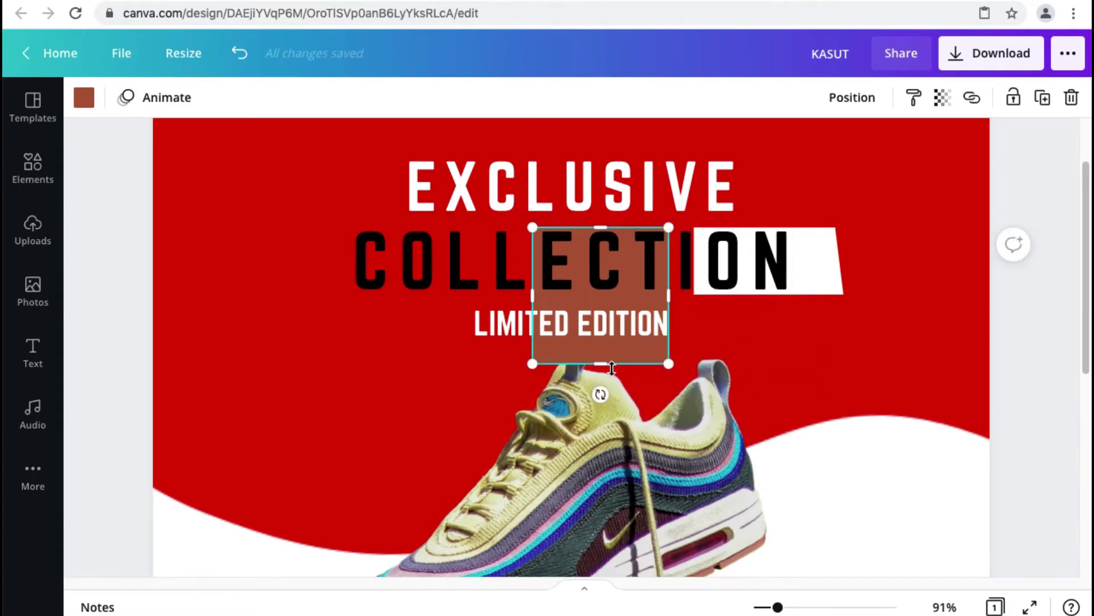
{"action": "left_click_drag", "start_coordinate": [603, 363], "coordinate": [615, 291]}
{"action": "left_click_drag", "start_coordinate": [670, 261], "coordinate": [704, 256]}
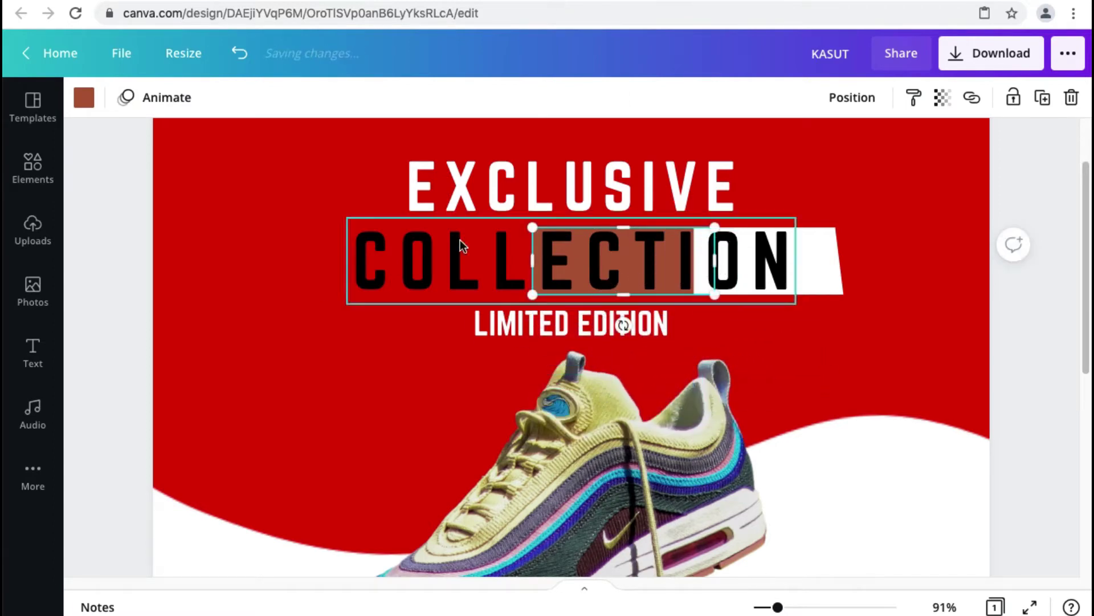
- Fill the rectangle behind COLLECTION with white and extend it left to the first O
{"action": "left_click", "coordinate": [84, 97]}
{"action": "left_click", "coordinate": [284, 186]}
{"action": "left_click", "coordinate": [386, 215]}
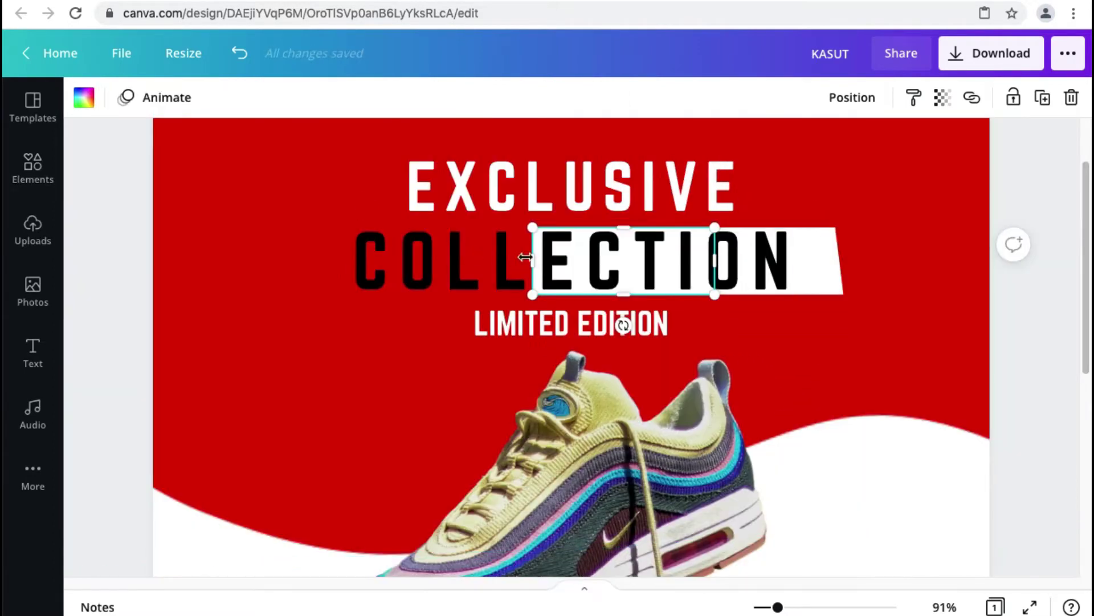
{"action": "left_click_drag", "start_coordinate": [530, 251], "coordinate": [422, 255]}
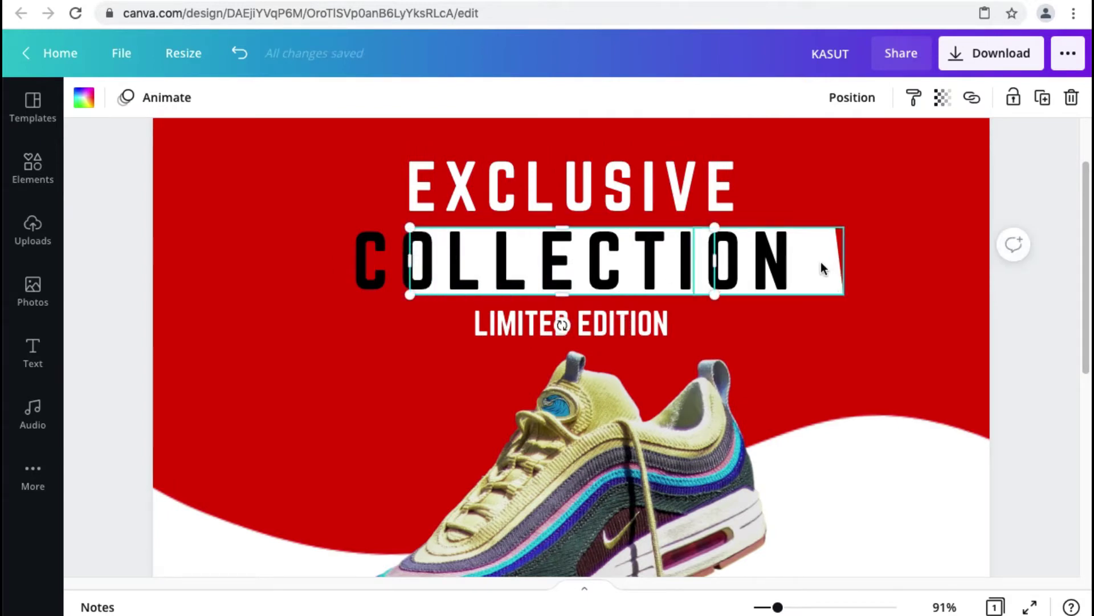
- Duplicate the white slanted end, rotate the copy 180° and place it behind the start of COLLECTION
{"action": "left_click_drag", "start_coordinate": [821, 262], "coordinate": [377, 258]}
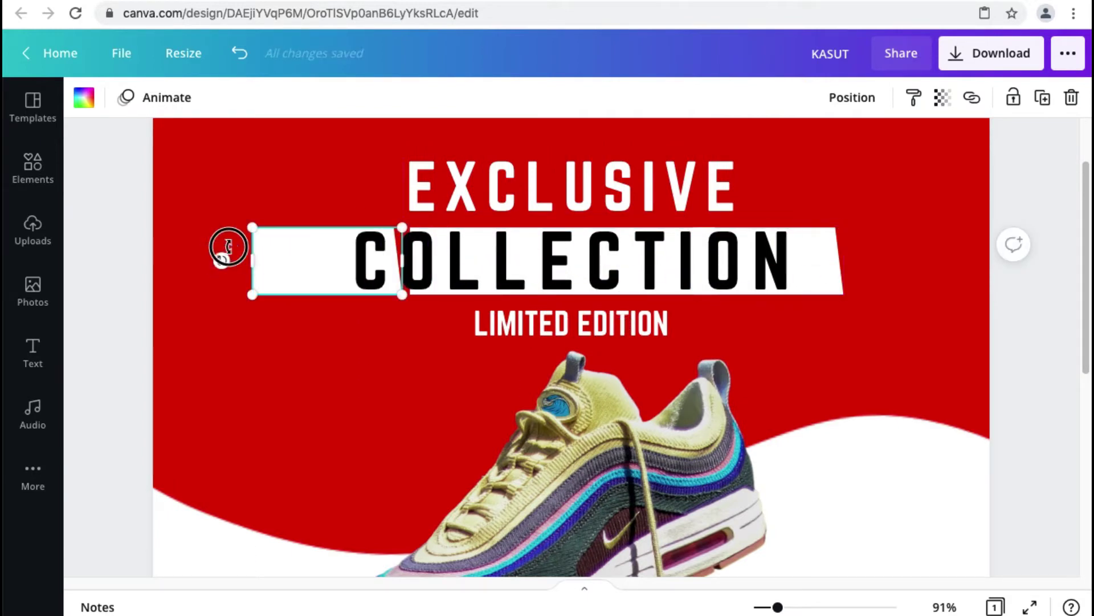
{"action": "left_click_drag", "start_coordinate": [223, 259], "coordinate": [397, 264]}
{"action": "left_click_drag", "start_coordinate": [295, 251], "coordinate": [383, 249]}
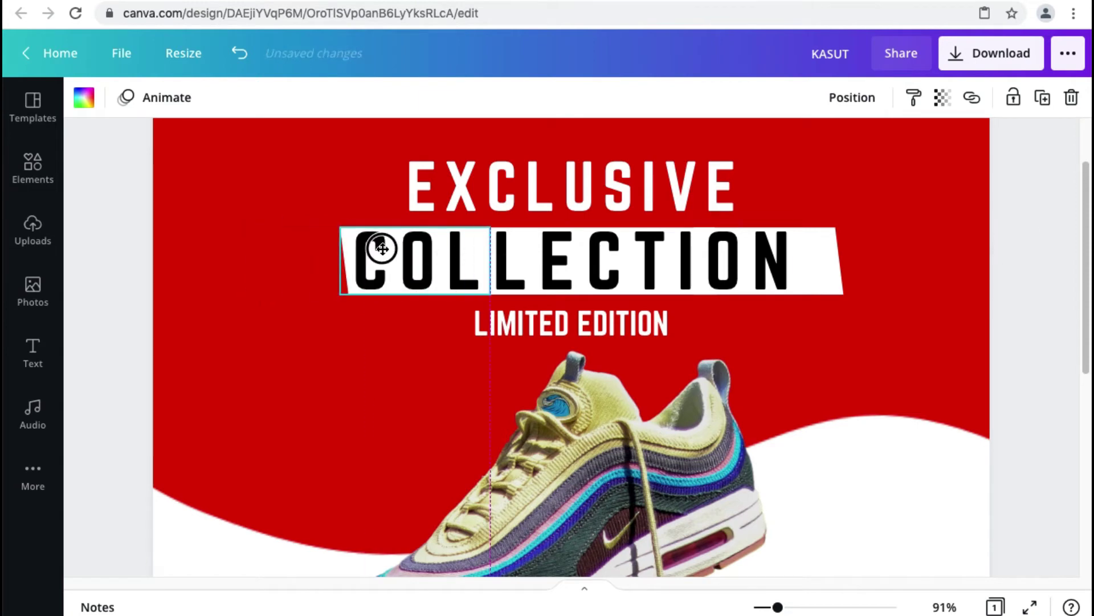
{"action": "left_click", "coordinate": [118, 247]}
- Move COLLECTION below the white banner and duplicate all three banner pieces up over EXCLUSIVE
{"action": "left_click_drag", "start_coordinate": [745, 257], "coordinate": [672, 321]}
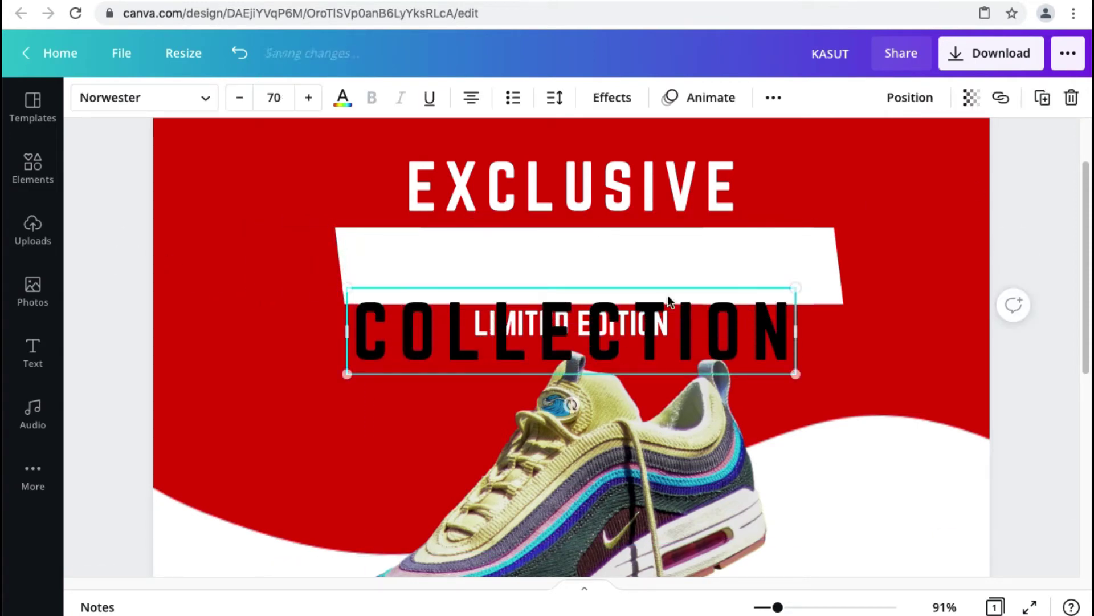
{"action": "left_click", "coordinate": [378, 245]}
{"action": "left_click", "coordinate": [557, 257], "text": "shift"}
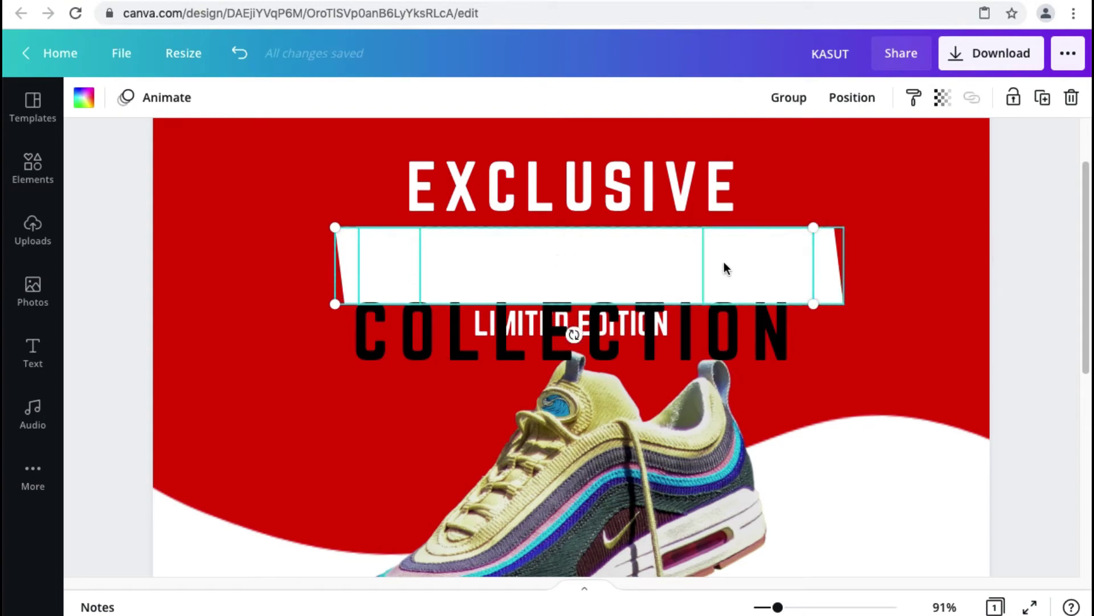
{"action": "left_click", "coordinate": [817, 254], "text": "shift"}
{"action": "left_click_drag", "start_coordinate": [685, 257], "coordinate": [672, 160]}
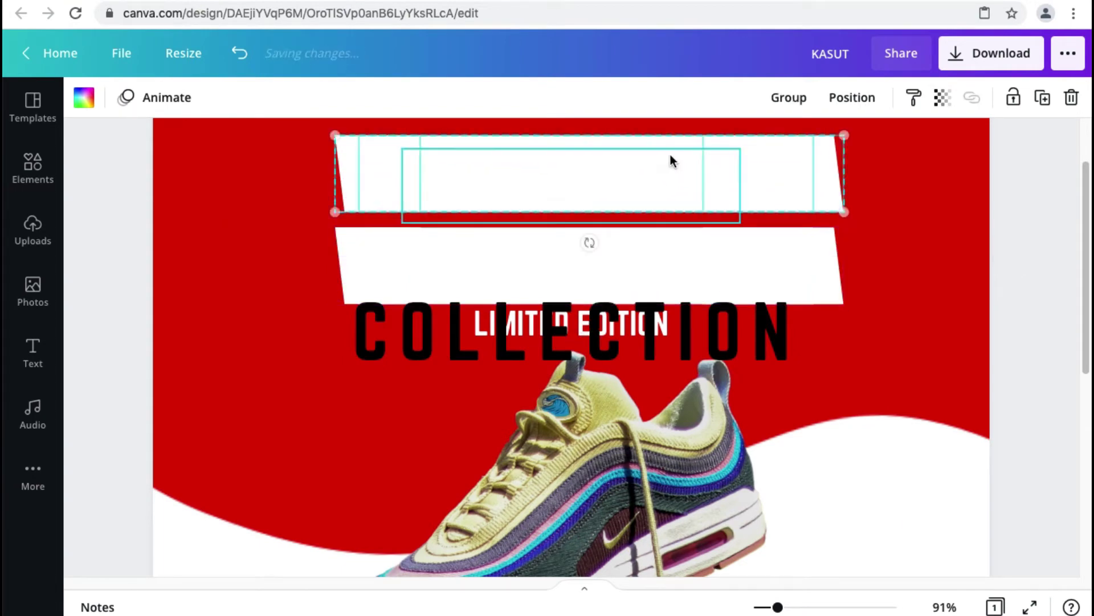
- Fill the upper copy of the banner with black
{"action": "left_click", "coordinate": [84, 98]}
{"action": "left_click", "coordinate": [148, 186]}
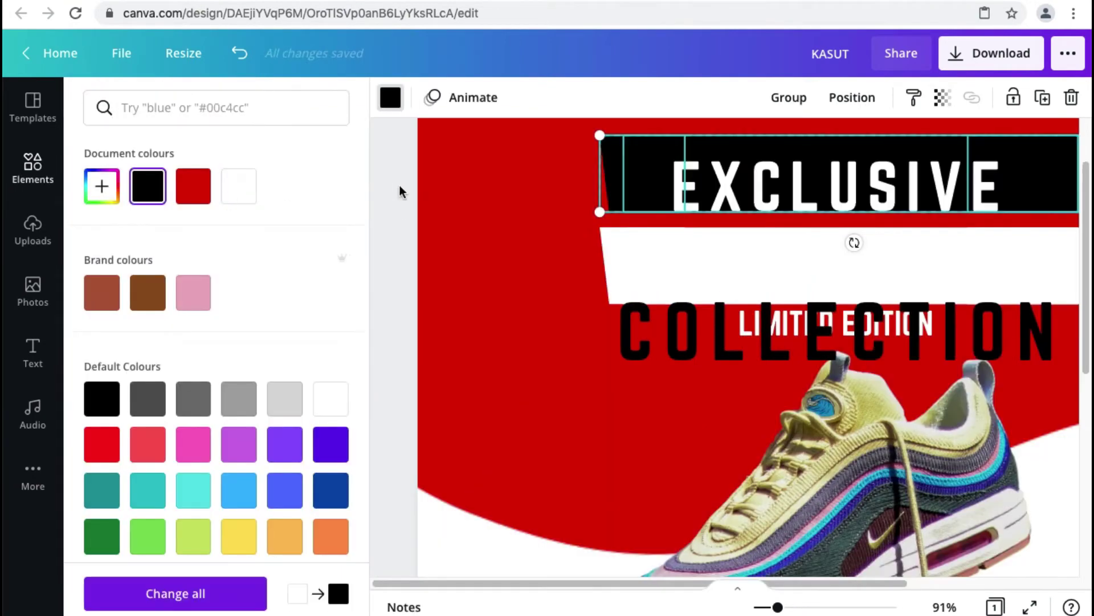
{"action": "left_click", "coordinate": [399, 187]}
{"action": "scroll", "coordinate": [536, 210], "scroll_direction": "up", "scroll_amount": 1}
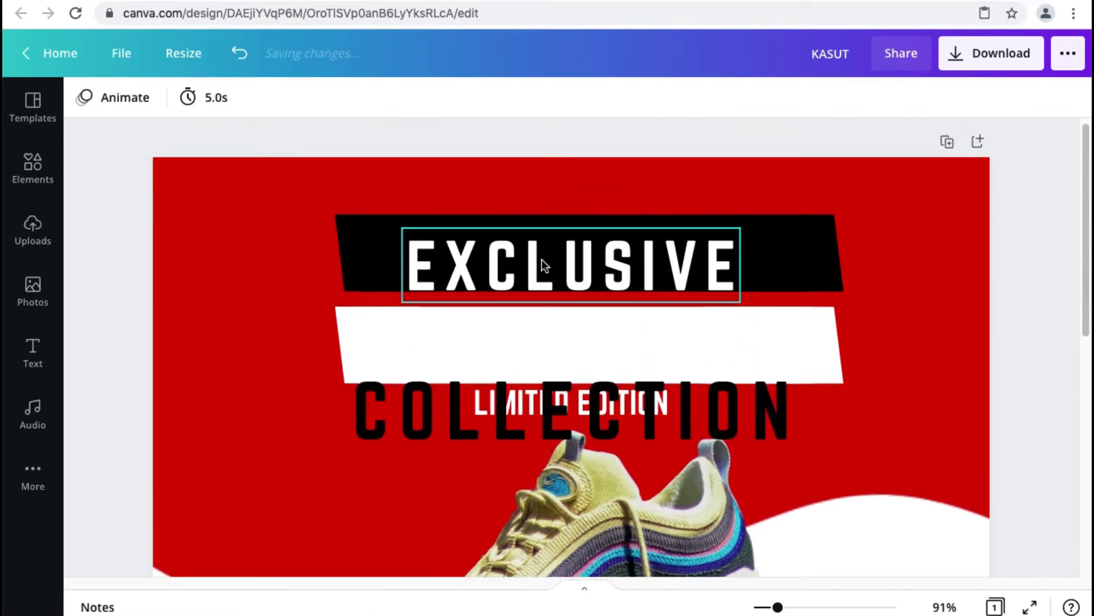
- Move EXCLUSIVE slightly up so it is vertically centred on the black banner
{"action": "left_click", "coordinate": [616, 339]}
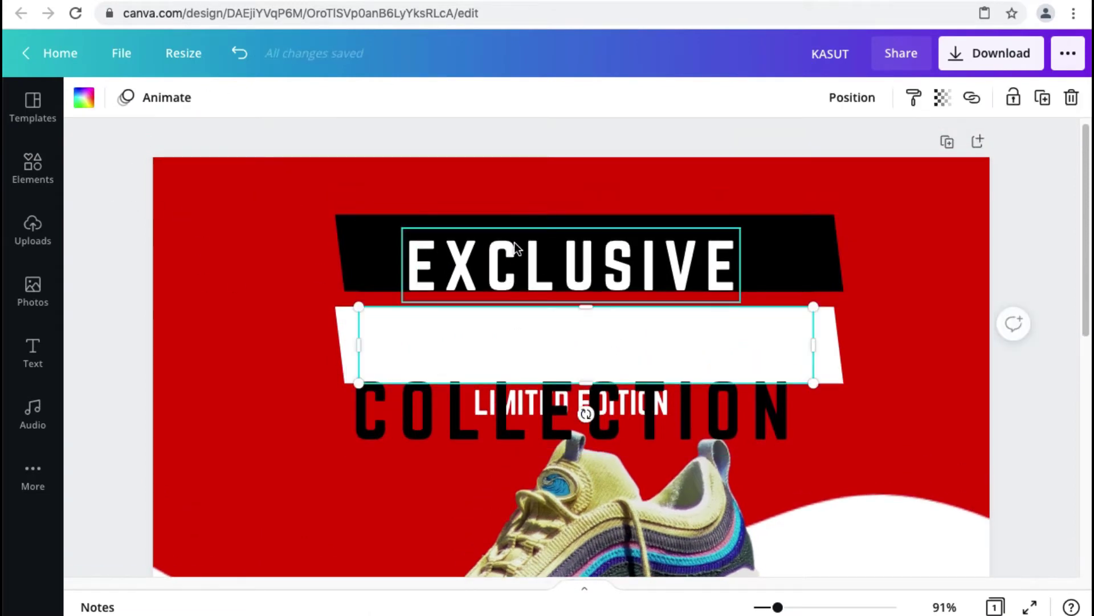
{"action": "left_click", "coordinate": [517, 261]}
{"action": "mouse_move", "coordinate": [515, 256]}
{"action": "left_mouse_down"}
{"action": "mouse_move", "coordinate": [552, 251]}
{"action": "mouse_move", "coordinate": [552, 283]}
{"action": "mouse_move", "coordinate": [522, 241]}
{"action": "left_mouse_up"}
- Move the black banner's slanted ends inward and shorten its right side to fit around EXCLUSIVE
{"action": "left_click_drag", "start_coordinate": [357, 234], "coordinate": [399, 234]}
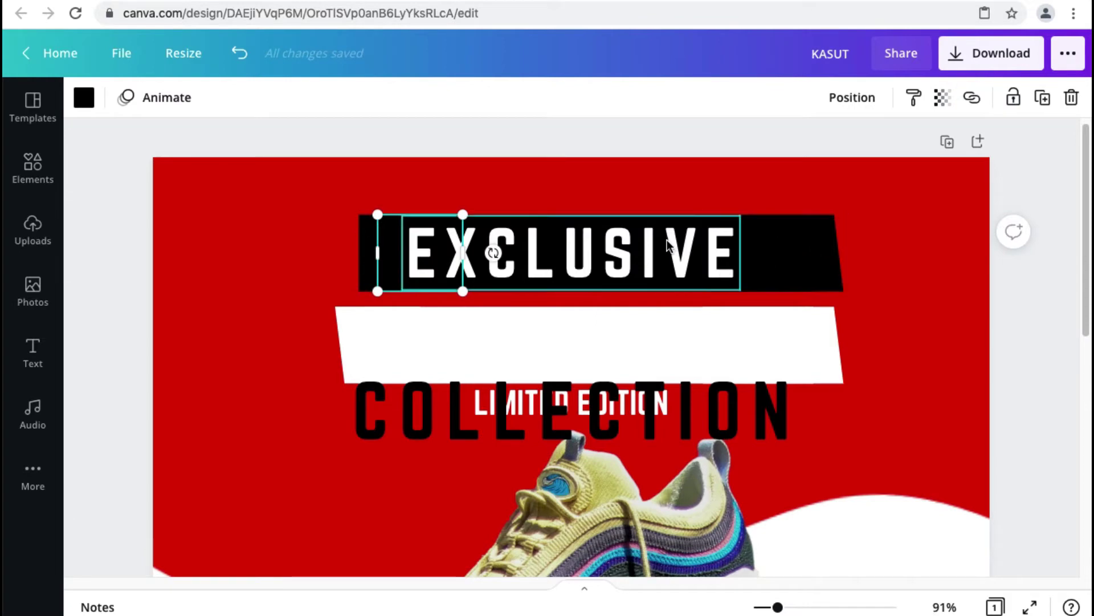
{"action": "left_click", "coordinate": [783, 245]}
{"action": "left_click_drag", "start_coordinate": [706, 252], "coordinate": [766, 244]}
{"action": "left_click", "coordinate": [1014, 184]}
{"action": "left_click", "coordinate": [730, 245]}
{"action": "left_click", "coordinate": [1031, 178]}
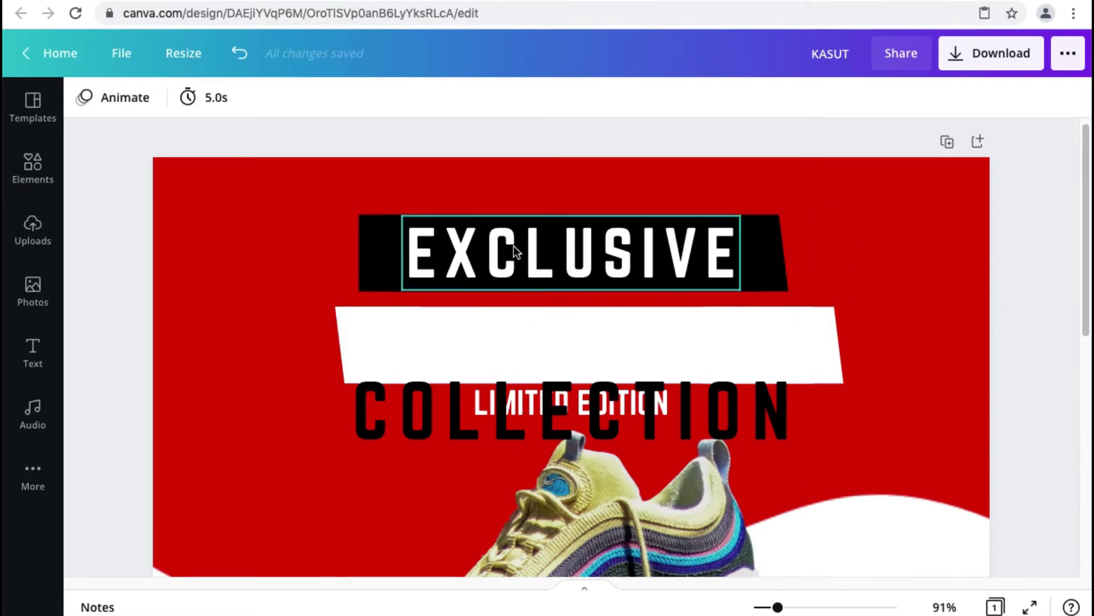
- Trim the left side of the black banner's middle rectangle back to the slanted end piece
{"action": "left_click", "coordinate": [372, 244]}
{"action": "left_click_drag", "start_coordinate": [367, 251], "coordinate": [407, 249]}
{"action": "left_click", "coordinate": [154, 219]}
{"action": "left_click", "coordinate": [480, 248]}
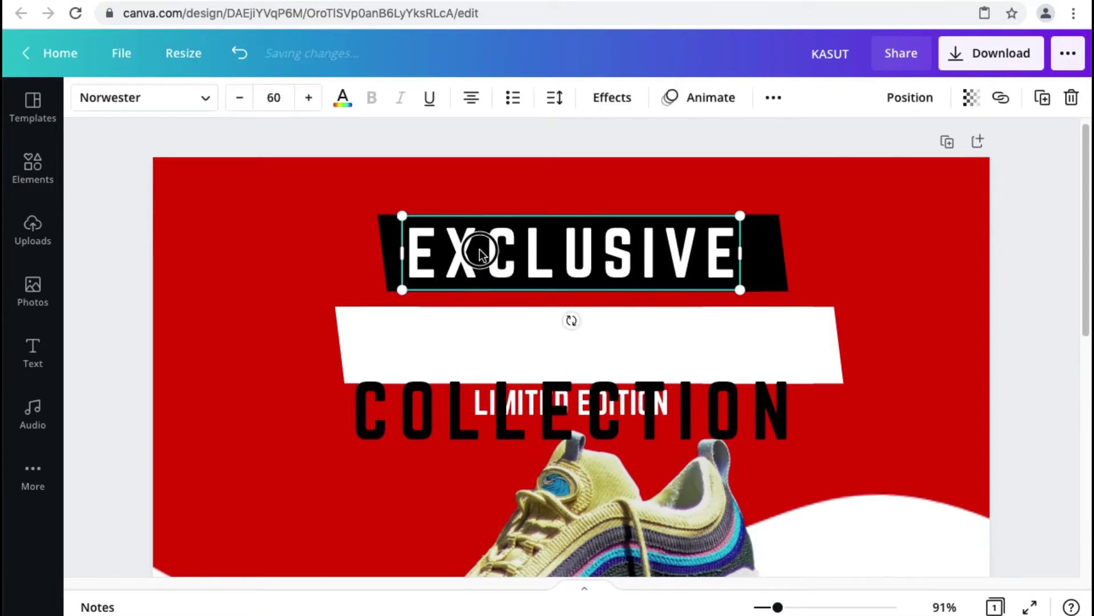
{"action": "left_click", "coordinate": [1043, 176]}
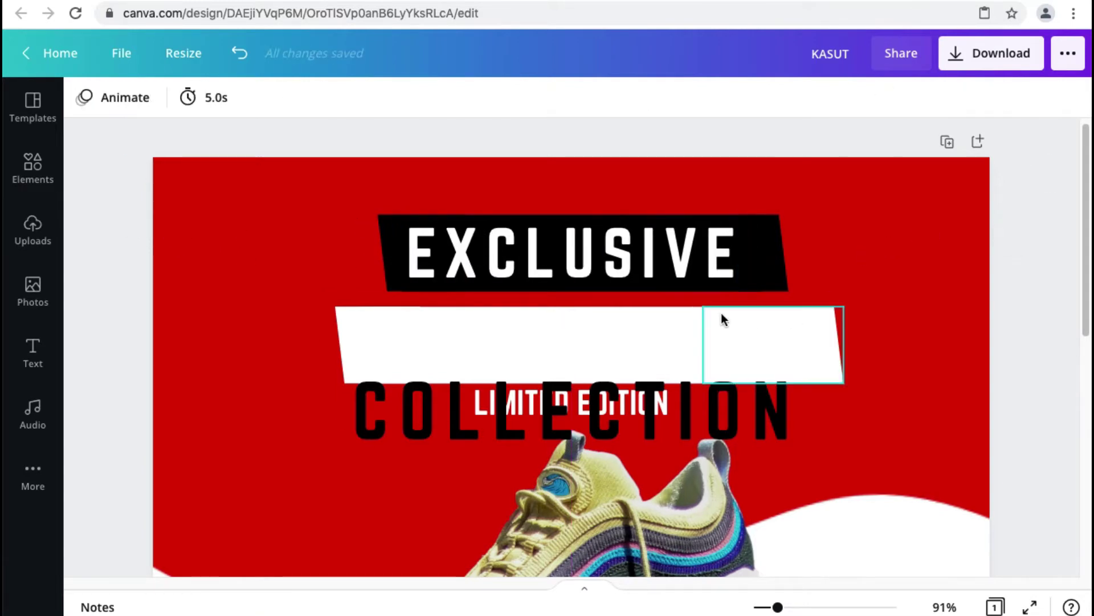
- Select the white banner's pieces and move them up so they slightly overlap the black banner
{"action": "left_click", "coordinate": [744, 316]}
{"action": "left_click", "coordinate": [589, 322], "text": "shift"}
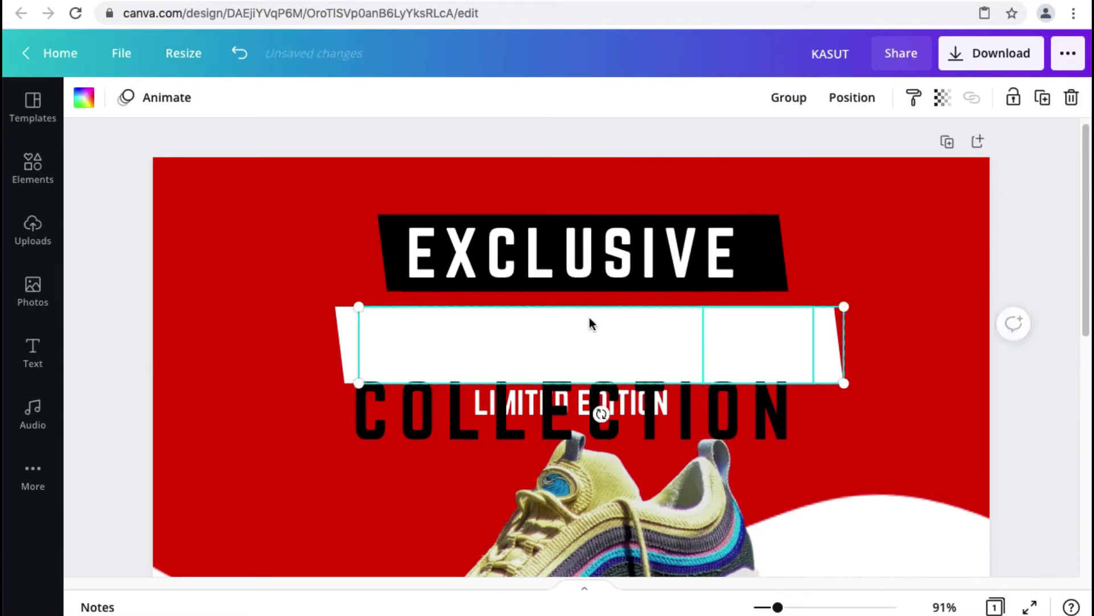
{"action": "left_click_drag", "start_coordinate": [453, 325], "coordinate": [455, 301]}
- Bring the black banner with EXCLUSIVE to the front and send the red wave background to the back
{"action": "left_click", "coordinate": [340, 139]}
{"action": "left_click_drag", "start_coordinate": [340, 139], "coordinate": [778, 245]}
{"action": "right_click", "coordinate": [587, 251]}
{"action": "left_click", "coordinate": [645, 454]}
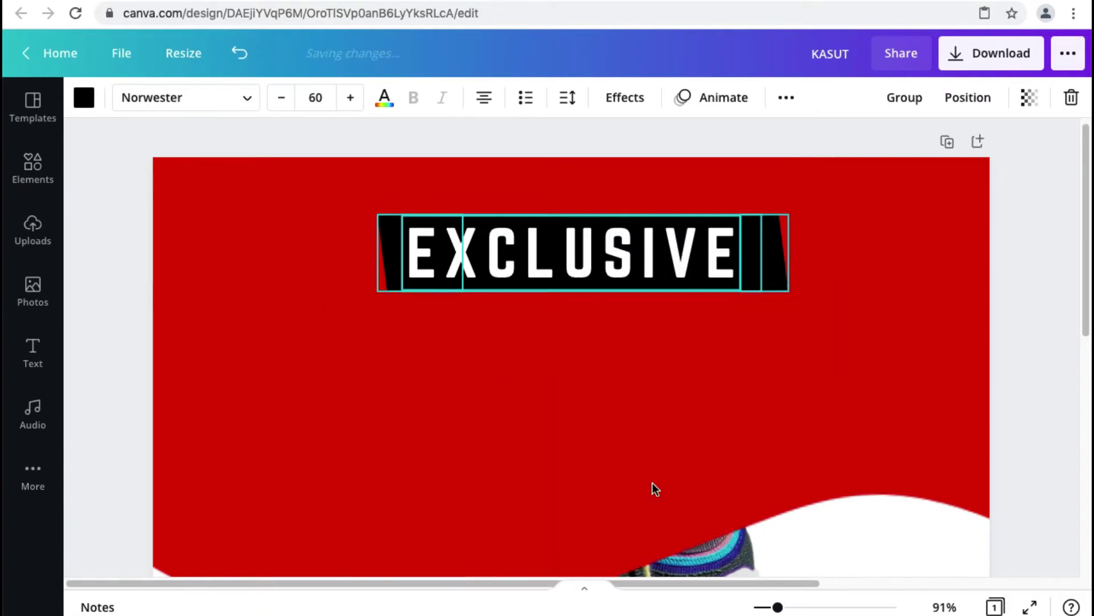
{"action": "left_click", "coordinate": [1024, 224]}
{"action": "right_click", "coordinate": [841, 192]}
{"action": "left_click", "coordinate": [927, 350]}
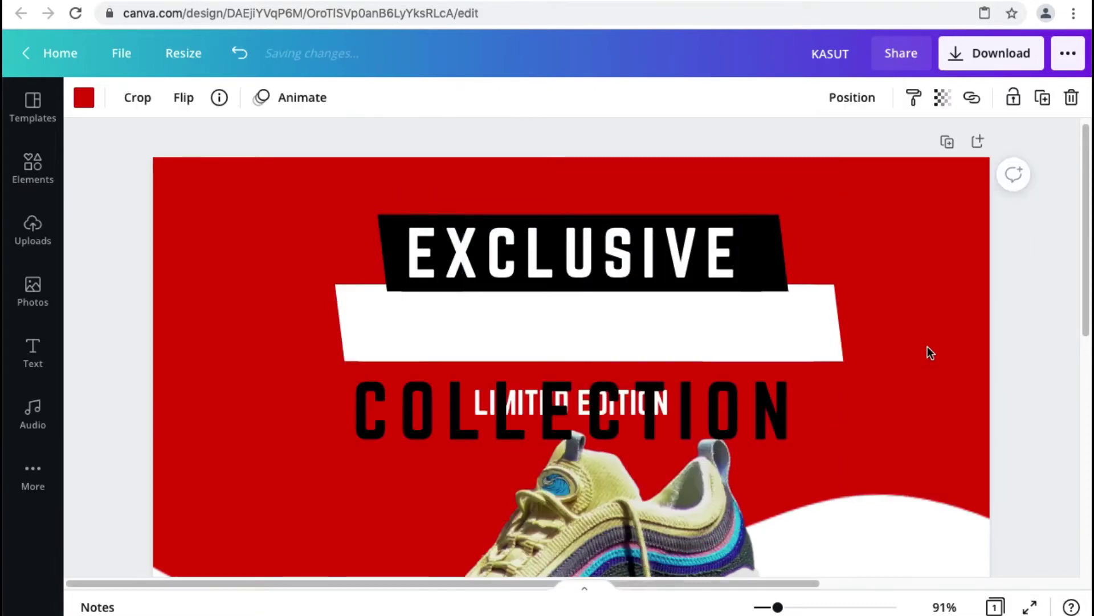
- Group the white banner's pieces and centre the group horizontally on the page
{"action": "left_click", "coordinate": [509, 330]}
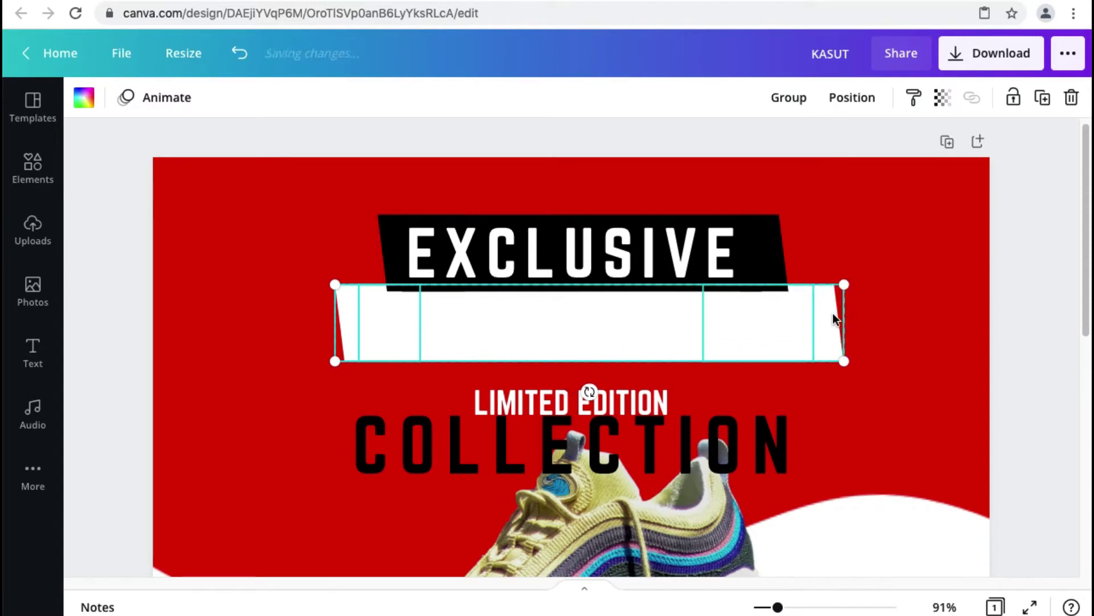
{"action": "key", "text": "ctrl+g"}
{"action": "left_click", "coordinate": [855, 98]}
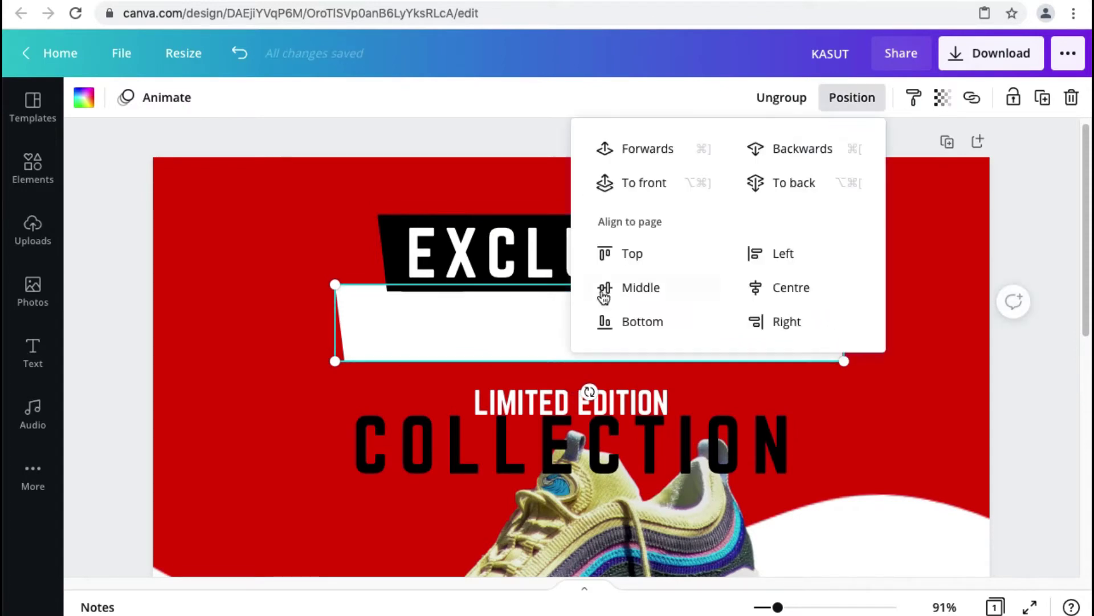
{"action": "left_click", "coordinate": [788, 287]}
- Place COLLECTION on the white banner and set its font size to 60
{"action": "left_click", "coordinate": [340, 359]}
{"action": "left_click_drag", "start_coordinate": [405, 424], "coordinate": [409, 304]}
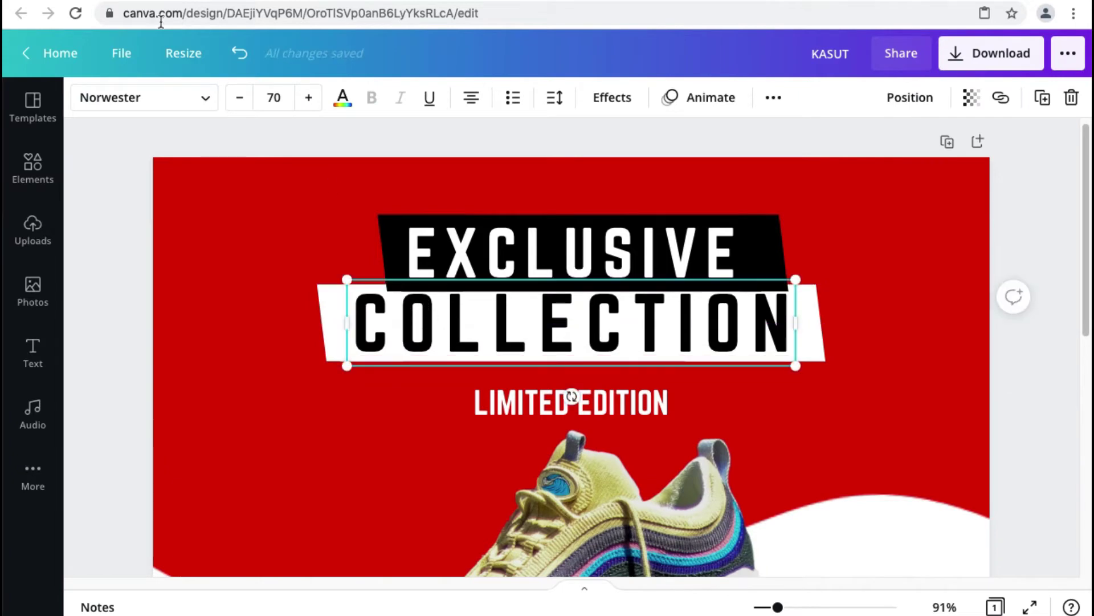
{"action": "type", "text": "60"}
{"action": "key", "text": "Return"}
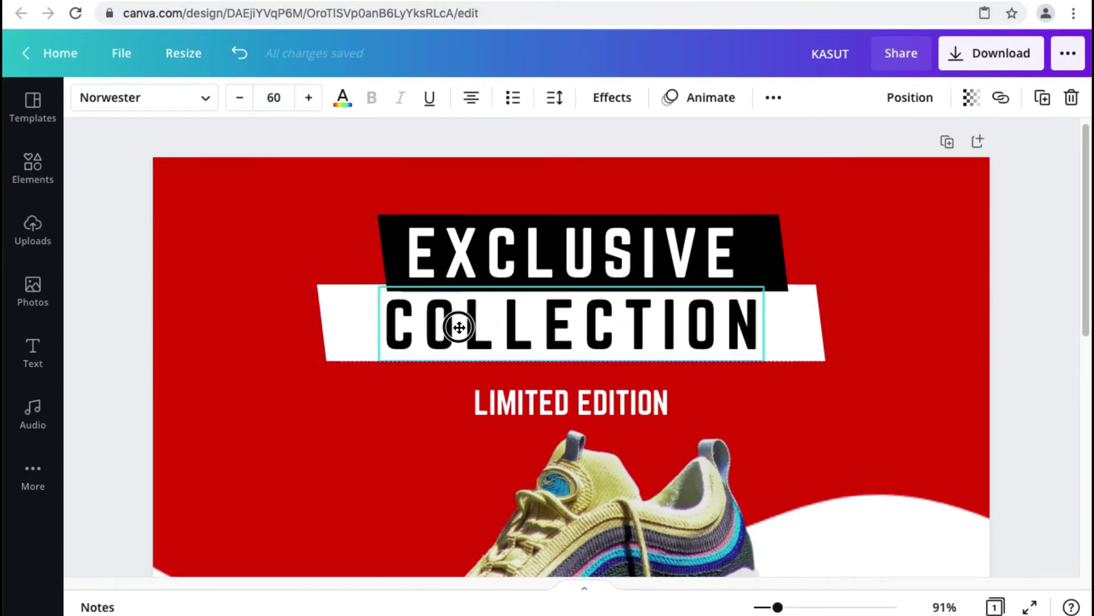
- Set the letter spacing of COLLECTION to 200
{"action": "left_click", "coordinate": [555, 97]}
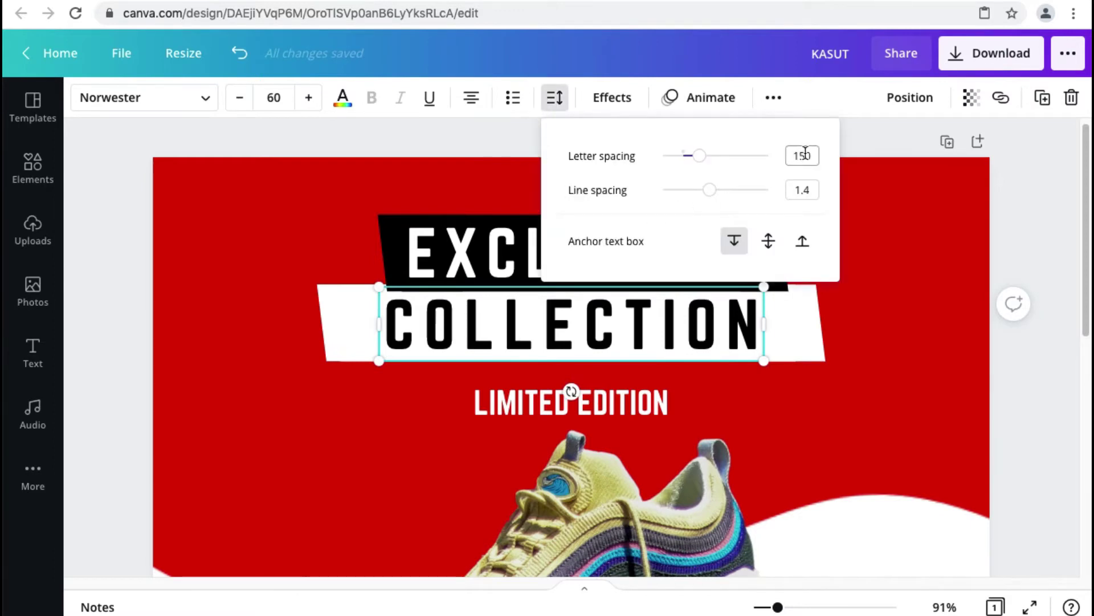
{"action": "left_click", "coordinate": [807, 154]}
{"action": "type", "text": "180"}
{"action": "key", "text": "Return"}
{"action": "key", "text": "Return"}
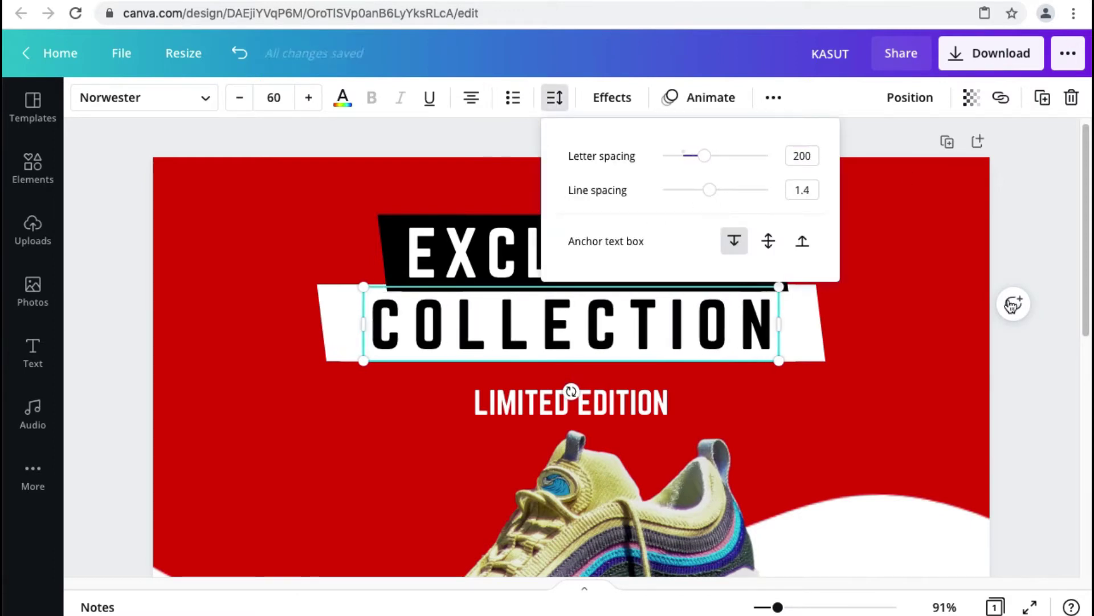
- Move EXCLUSIVE off the black banner, group the banner's pieces and centre the group horizontally on the page
{"action": "left_click", "coordinate": [1034, 243]}
{"action": "left_click", "coordinate": [1023, 200]}
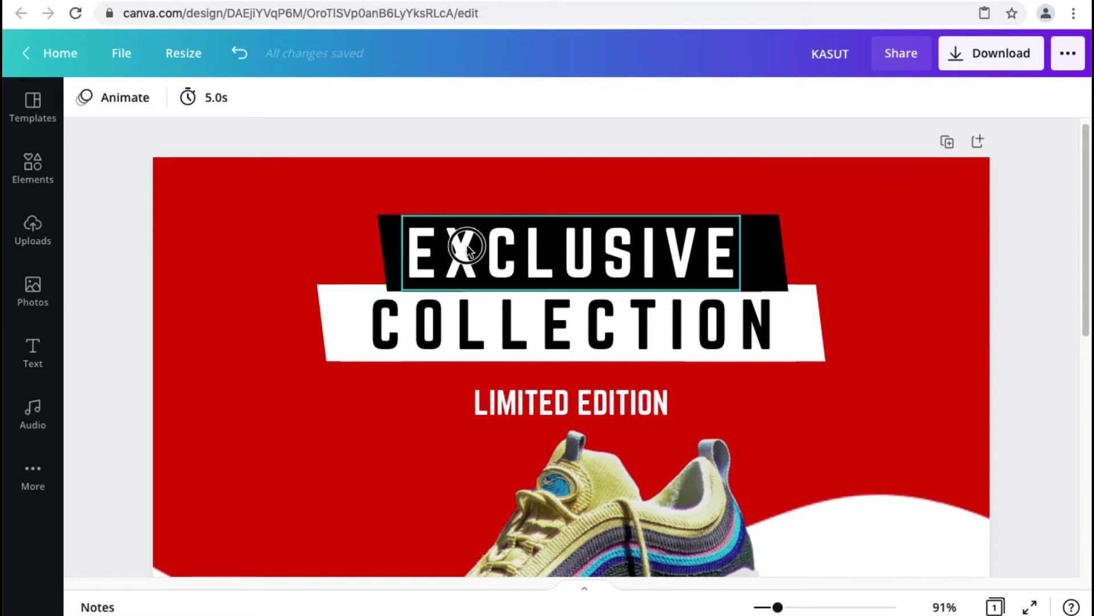
{"action": "left_click_drag", "start_coordinate": [466, 247], "coordinate": [466, 384]}
{"action": "left_click", "coordinate": [546, 238]}
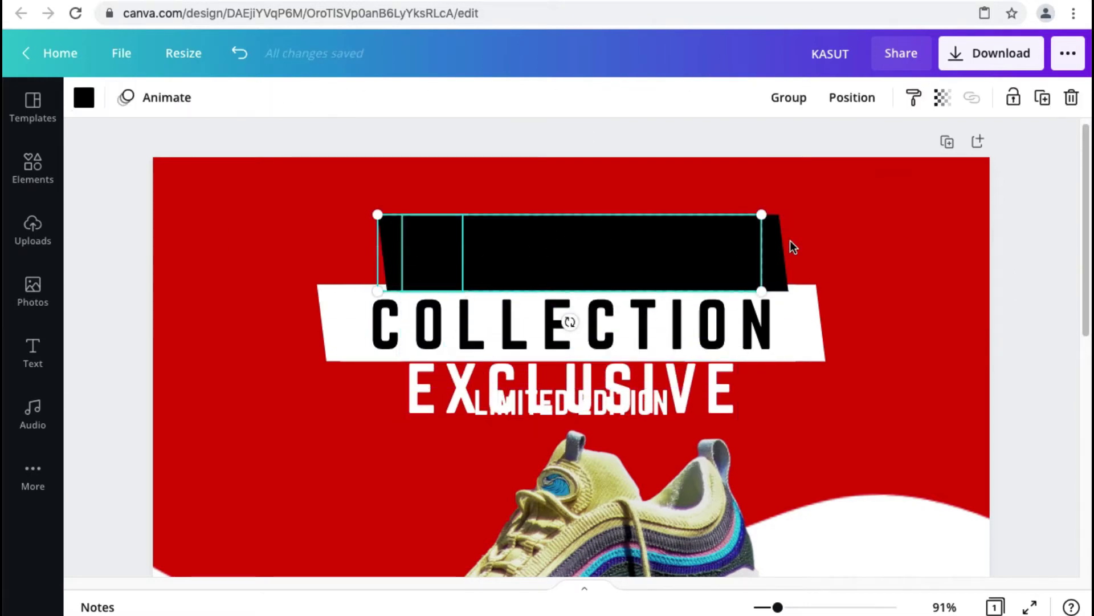
{"action": "left_click", "coordinate": [789, 97]}
{"action": "left_click", "coordinate": [852, 98]}
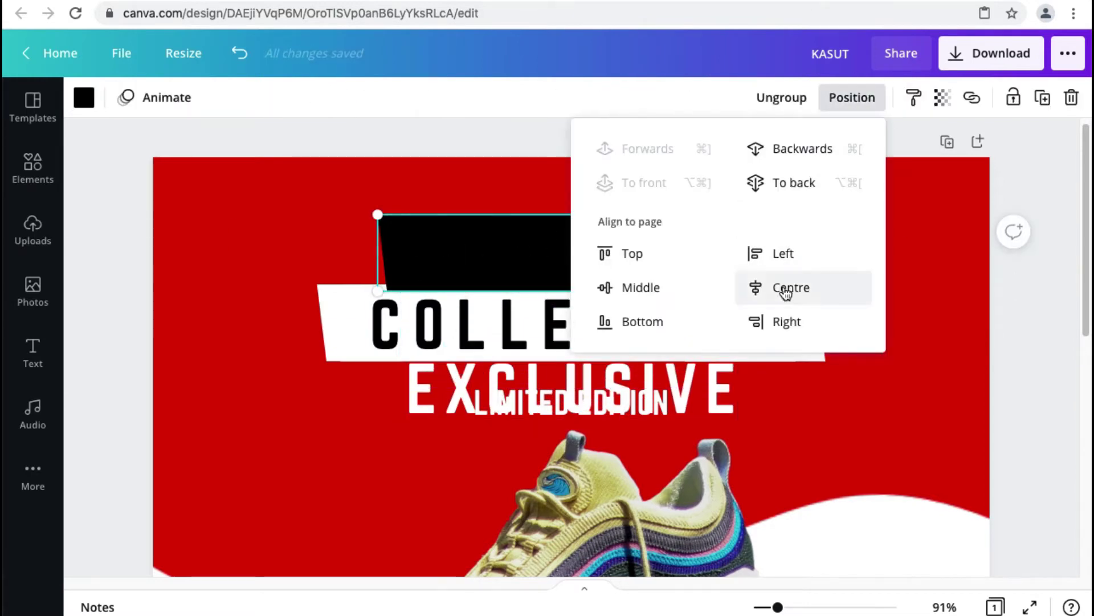
{"action": "left_click", "coordinate": [758, 288]}
{"action": "left_click", "coordinate": [1029, 289]}
- Place EXCLUSIVE back on the black banner and set its font size to 50
{"action": "left_click_drag", "start_coordinate": [672, 392], "coordinate": [666, 265]}
{"action": "left_click", "coordinate": [273, 95]}
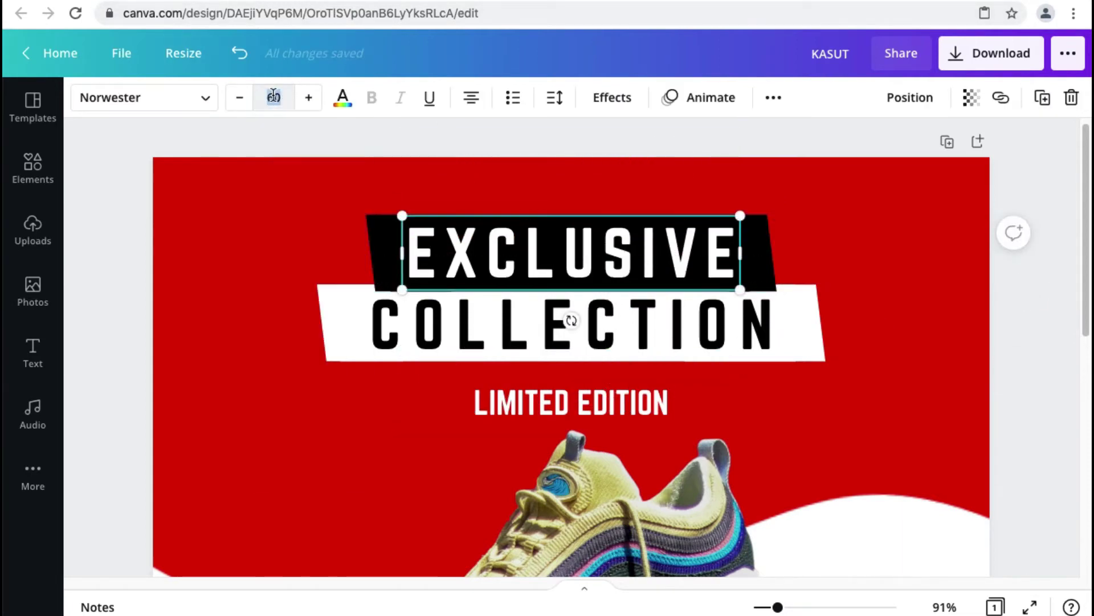
{"action": "type", "text": "50"}
{"action": "key", "text": "Return"}
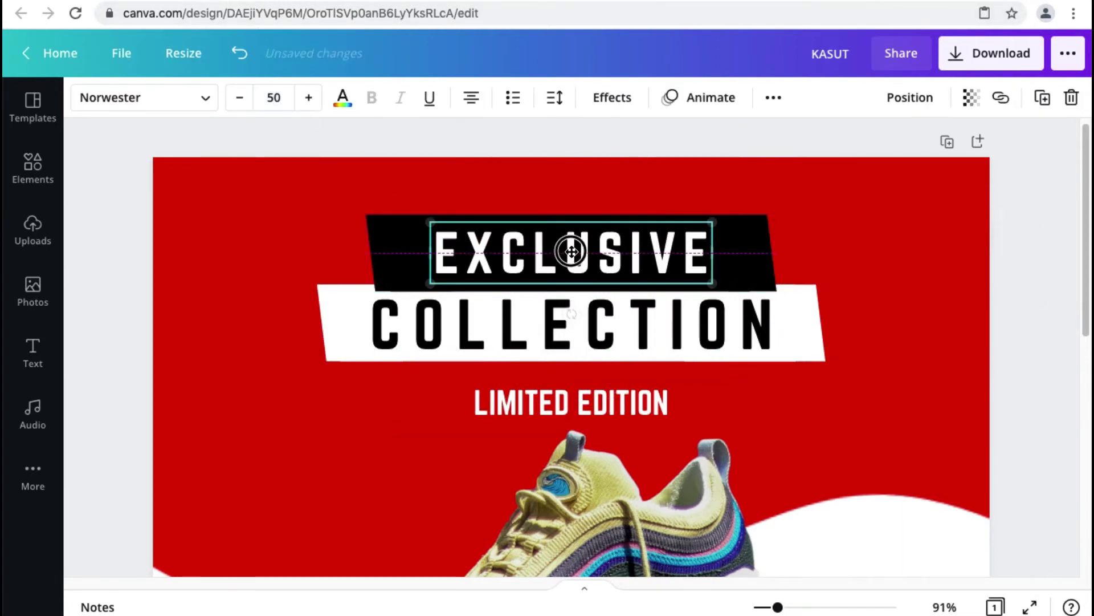
{"action": "left_click", "coordinate": [126, 228]}
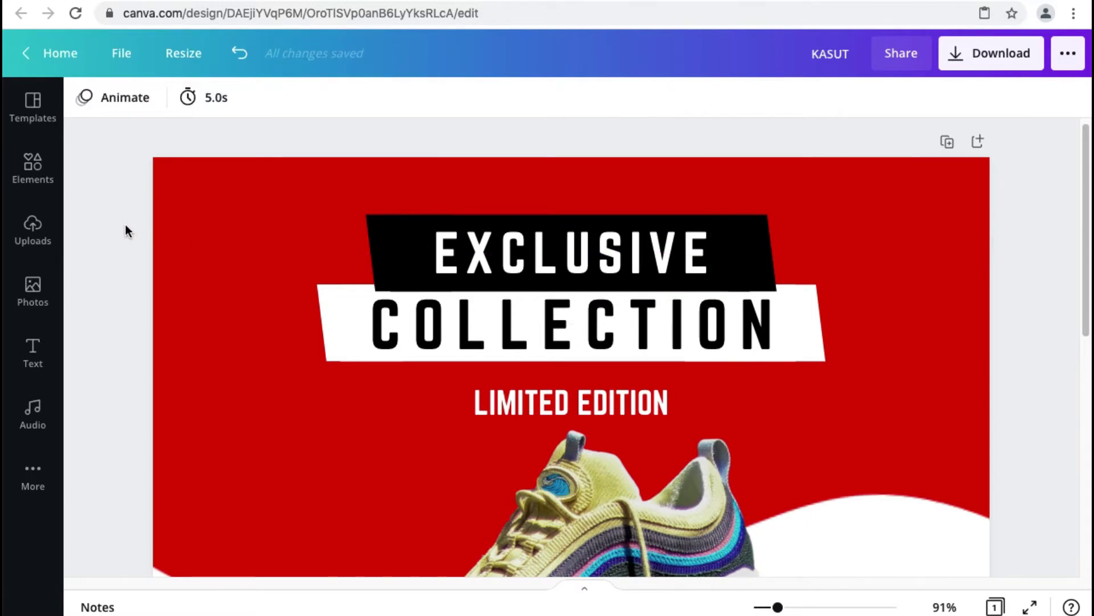
- Set the font size of EXCLUSIVE to 55 and adjust its position on the black banner
{"action": "left_click", "coordinate": [457, 251]}
{"action": "left_click", "coordinate": [277, 95]}
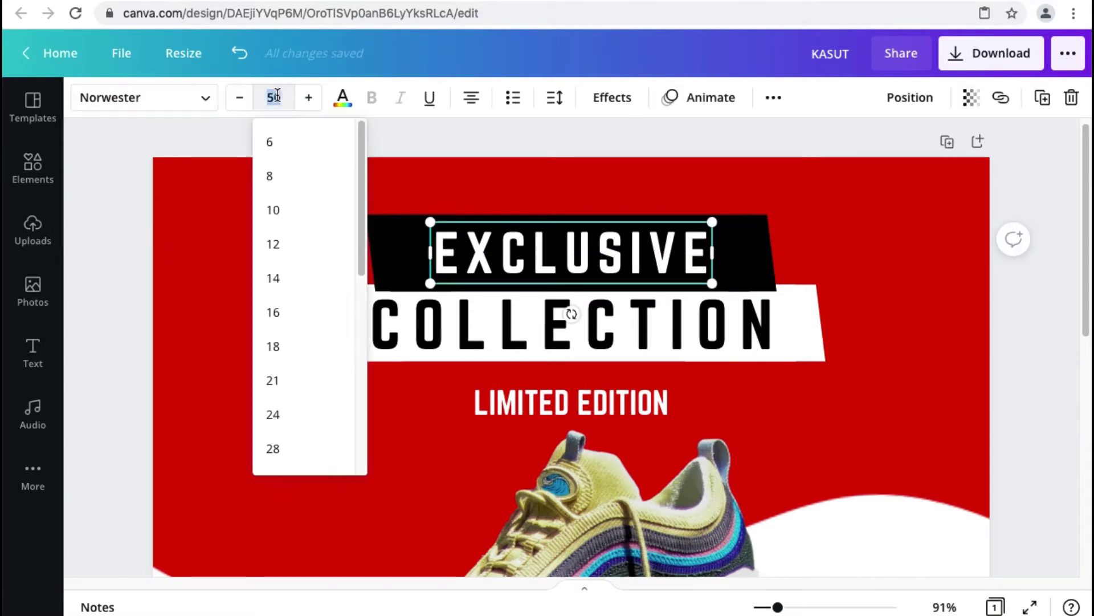
{"action": "key", "text": "Return"}
{"action": "left_click", "coordinate": [143, 194]}
{"action": "left_click", "coordinate": [501, 242]}
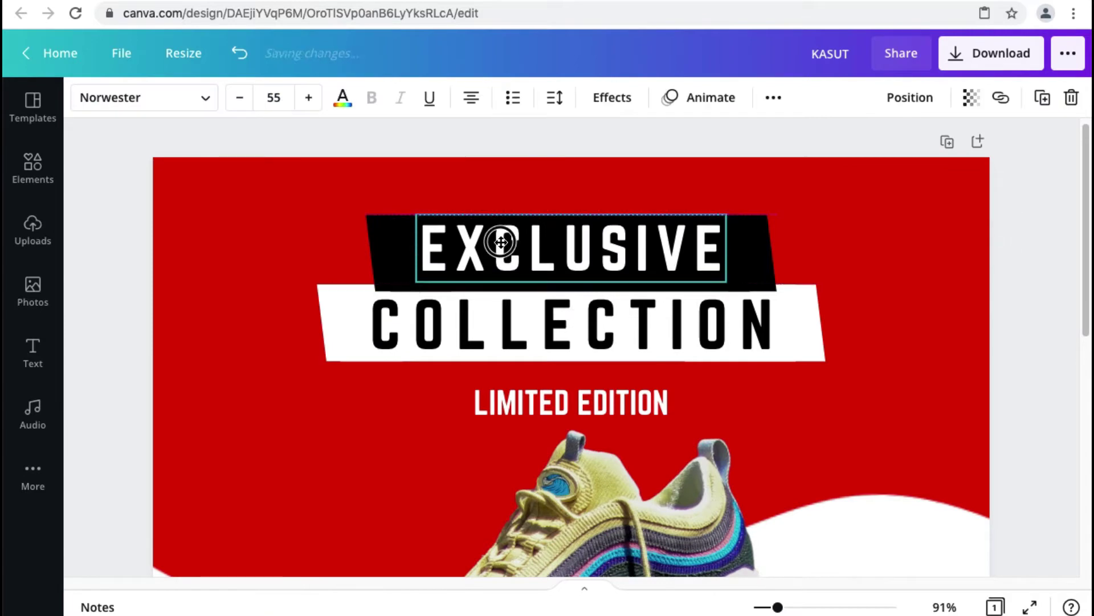
{"action": "left_click", "coordinate": [138, 231]}
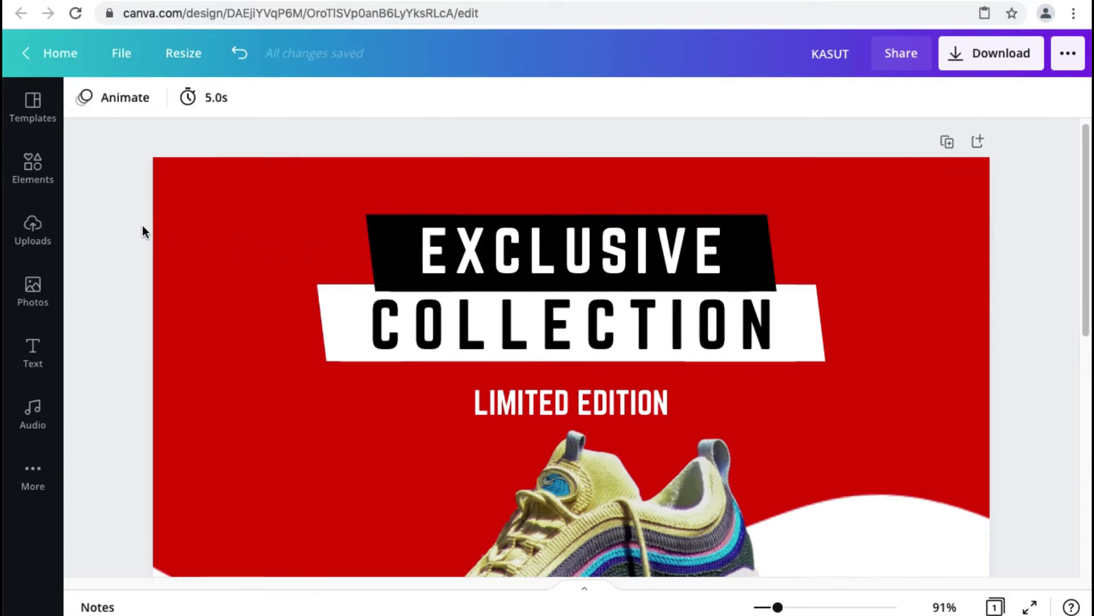
- Move LIMITED EDITION up to the white banner's lower edge and set its font size to 25
{"action": "left_click_drag", "start_coordinate": [630, 410], "coordinate": [630, 390]}
{"action": "left_click", "coordinate": [274, 97]}
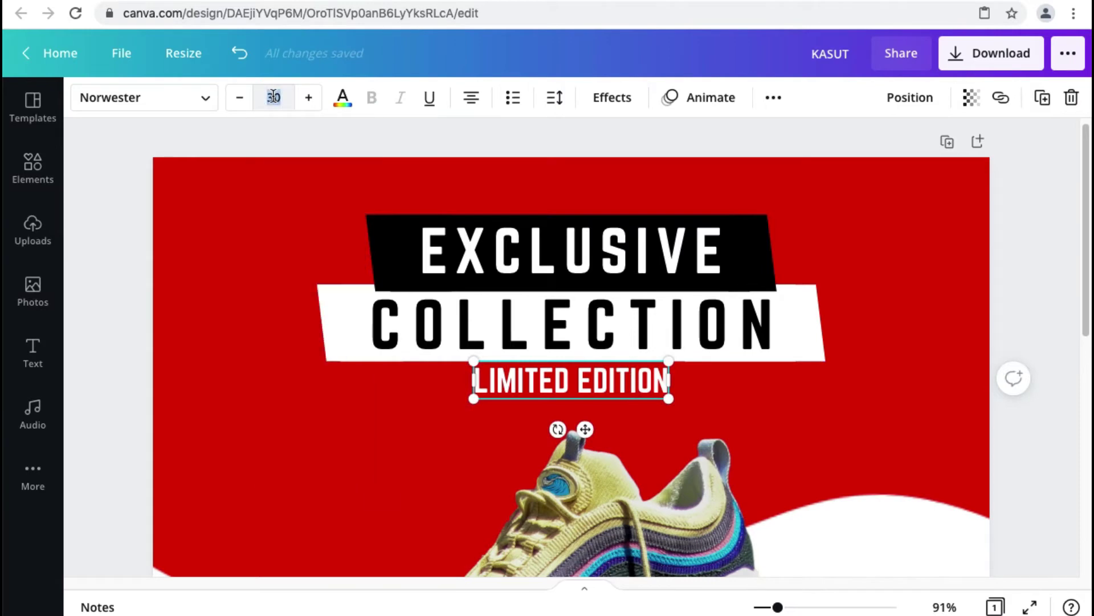
{"action": "type", "text": "25"}
{"action": "key", "text": "Return"}
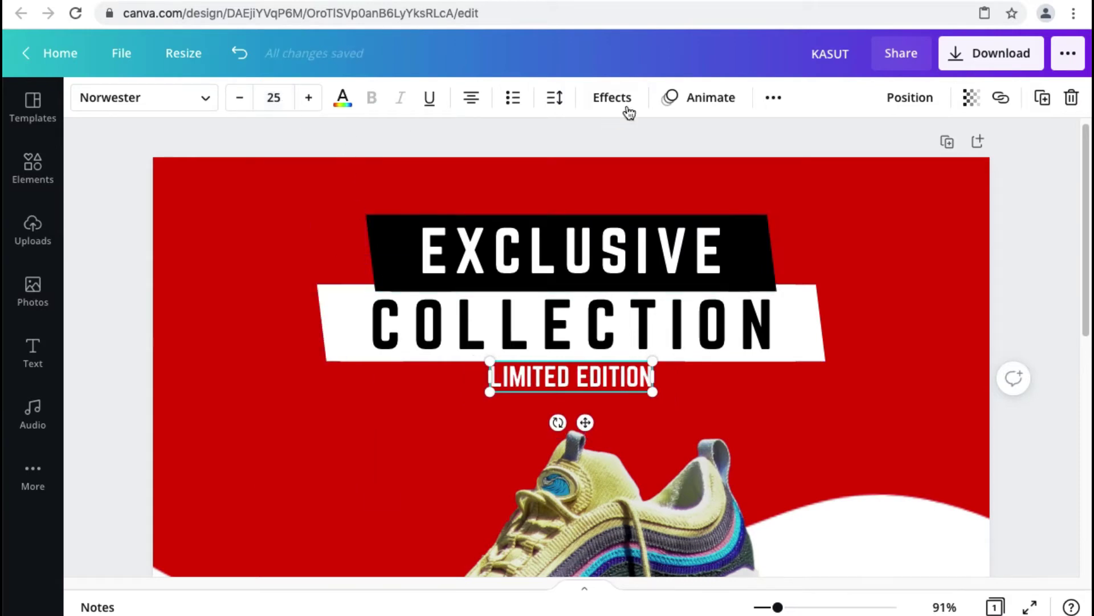
- Set the letter spacing of LIMITED EDITION to 50 and move the text slightly lower beneath the white banner
{"action": "left_click", "coordinate": [556, 100]}
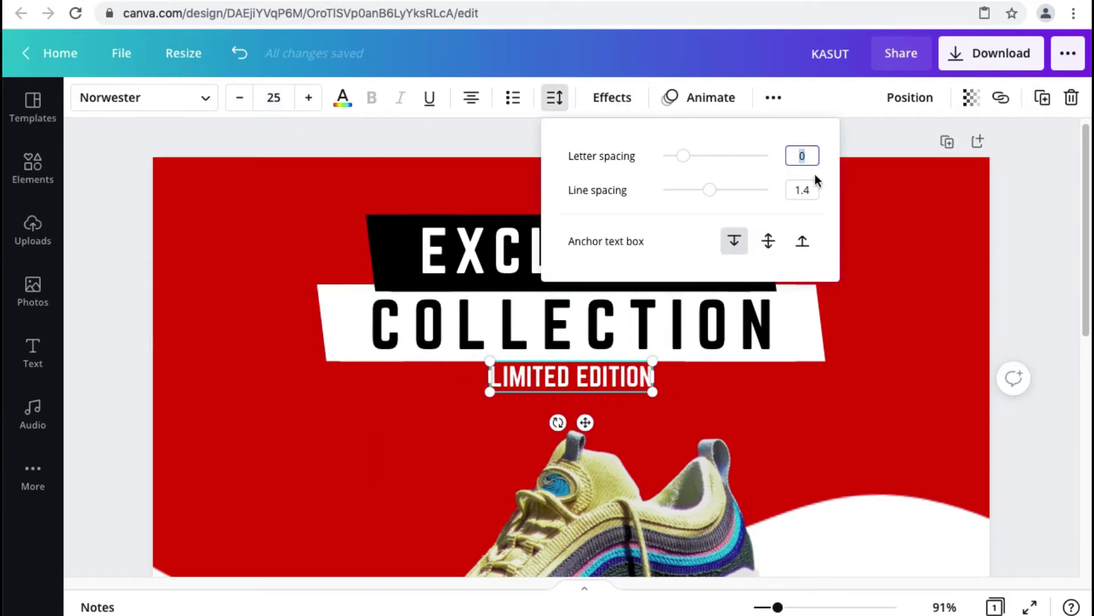
{"action": "type", "text": "50"}
{"action": "key", "text": "Return"}
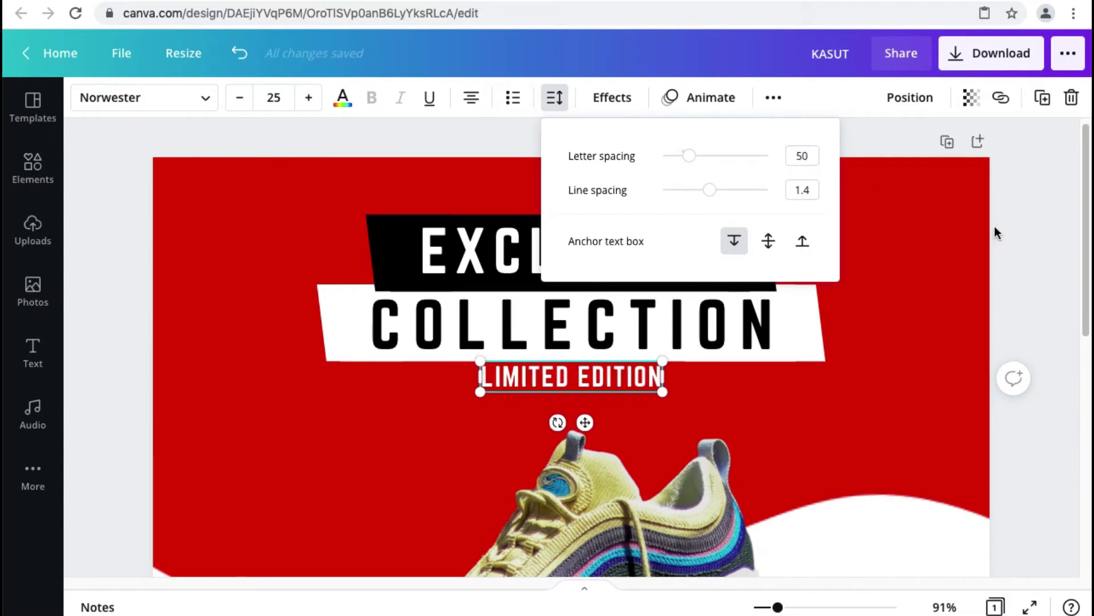
{"action": "left_click", "coordinate": [994, 226]}
{"action": "left_click", "coordinate": [1025, 229]}
{"action": "left_click", "coordinate": [636, 378]}
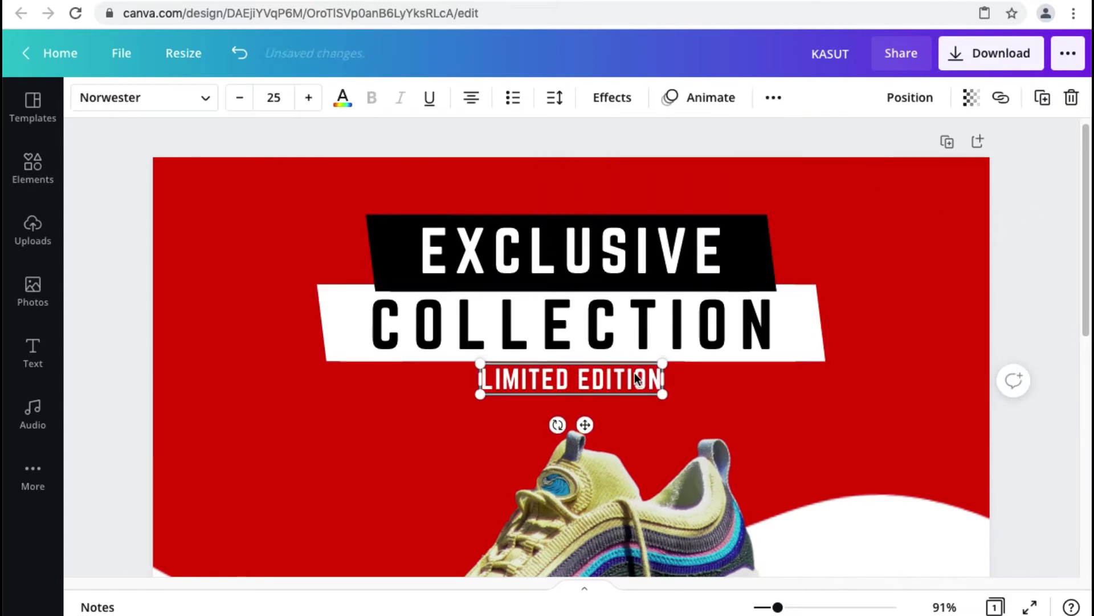
{"action": "left_click", "coordinate": [1023, 256]}
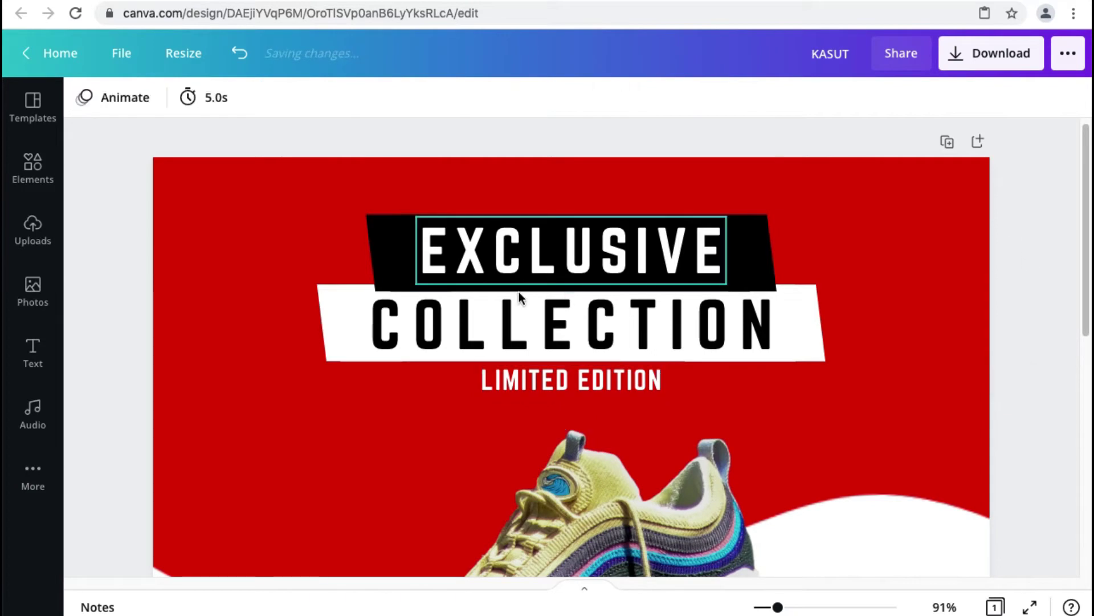
- Add a short black horizontal line to the left of LIMITED EDITION and set its line weight to 1
{"action": "left_click", "coordinate": [33, 166]}
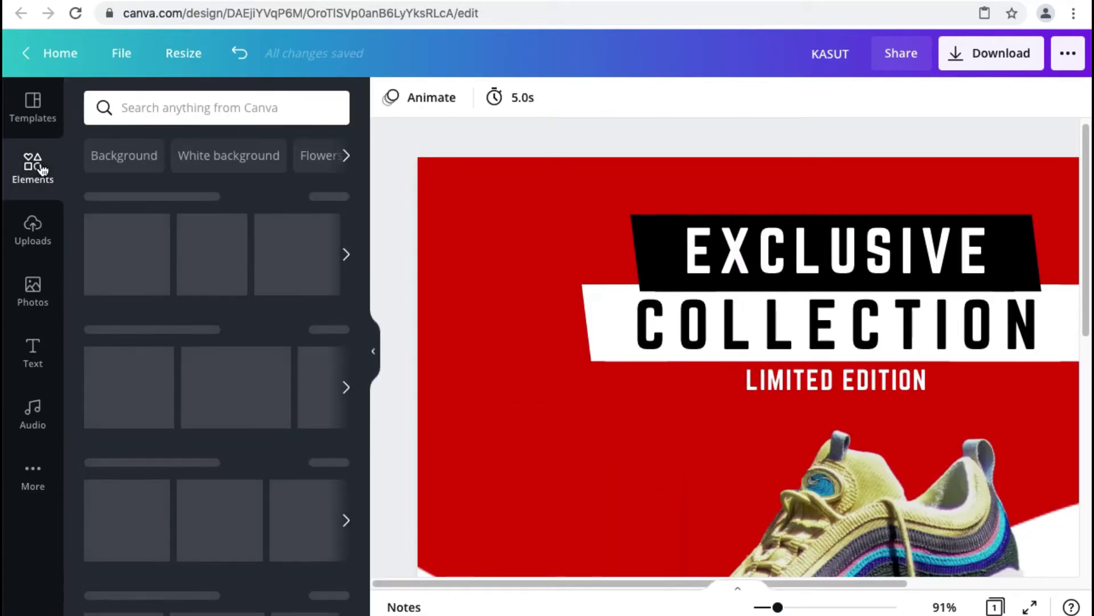
{"action": "left_click", "coordinate": [215, 357]}
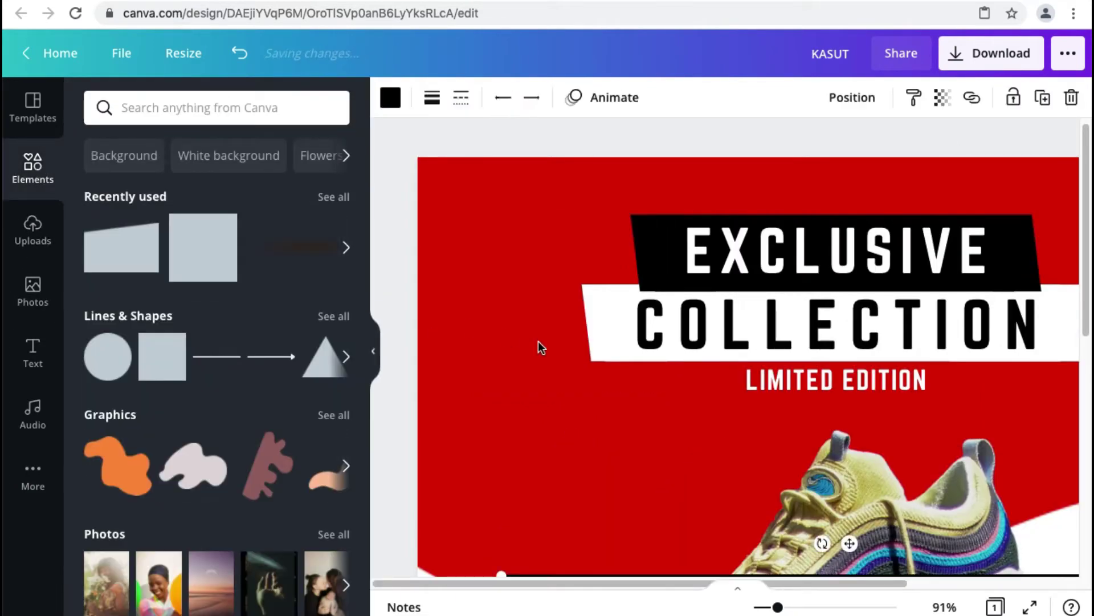
{"action": "left_click", "coordinate": [373, 350]}
{"action": "scroll", "coordinate": [387, 371], "scroll_direction": "down", "scroll_amount": 2}
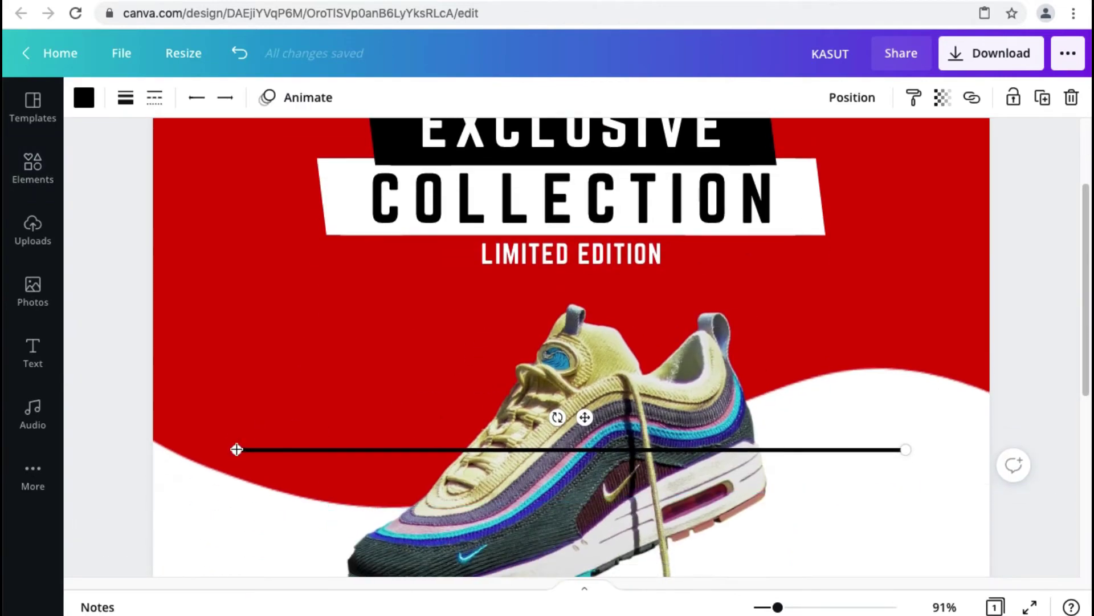
{"action": "left_click_drag", "start_coordinate": [237, 450], "coordinate": [423, 259]}
{"action": "left_click", "coordinate": [125, 97]}
{"action": "left_click_drag", "start_coordinate": [224, 156], "coordinate": [222, 151]}
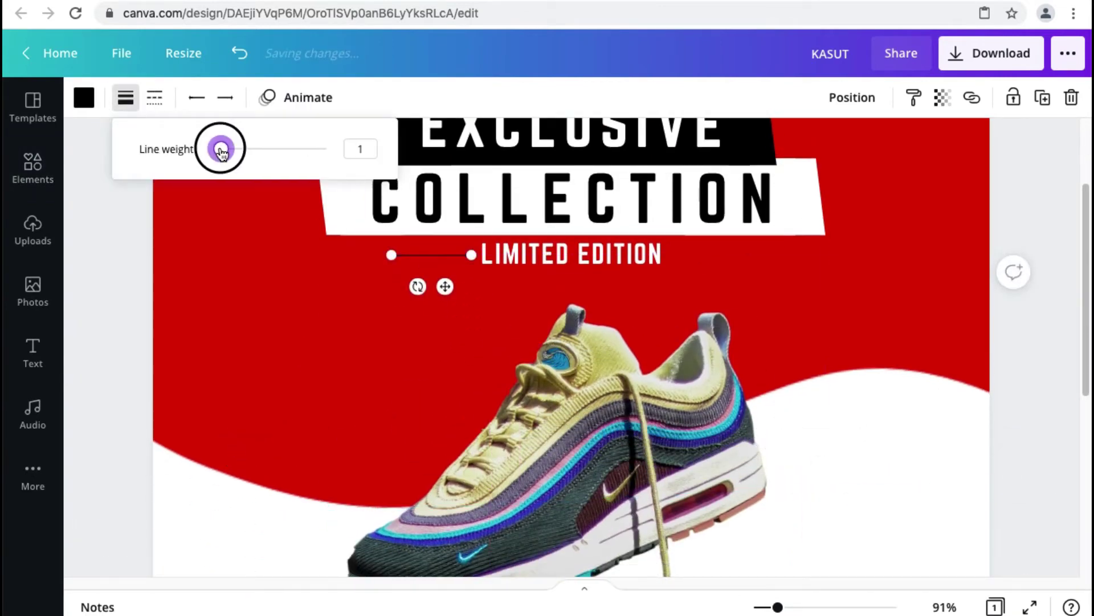
{"action": "left_click", "coordinate": [132, 246]}
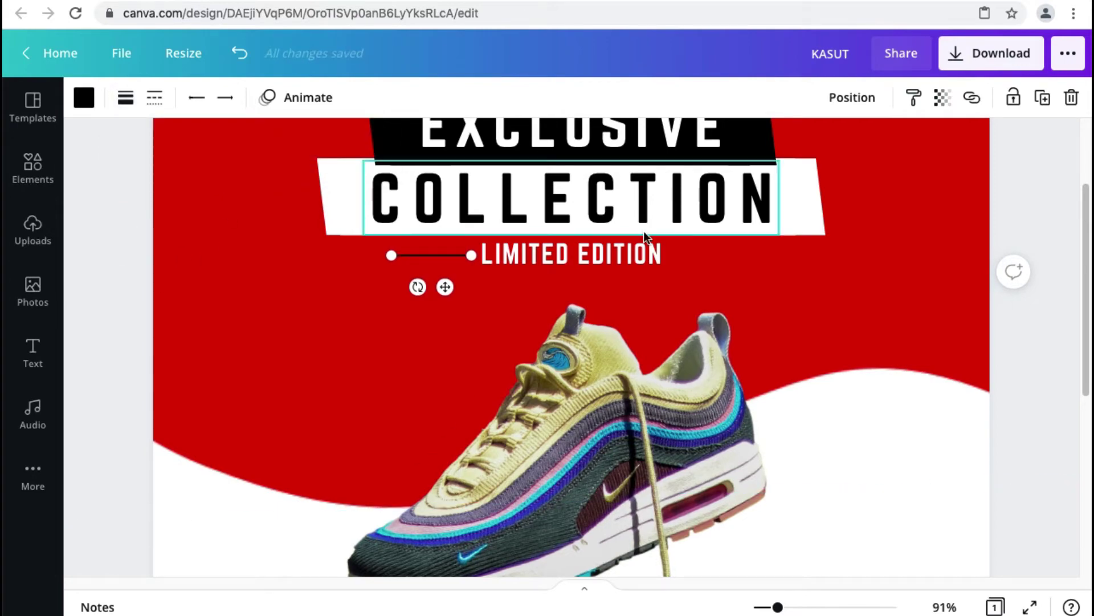
- Shorten the horizontal line beside LIMITED EDITION from its left end to a length of about 65
{"action": "key", "text": "super+plus"}
{"action": "key", "text": "super+plus"}
{"action": "key", "text": "super+plus"}
{"action": "key", "text": "super+plus"}
{"action": "key", "text": "super+plus"}
{"action": "scroll", "coordinate": [445, 209], "scroll_direction": "up", "scroll_amount": 5}
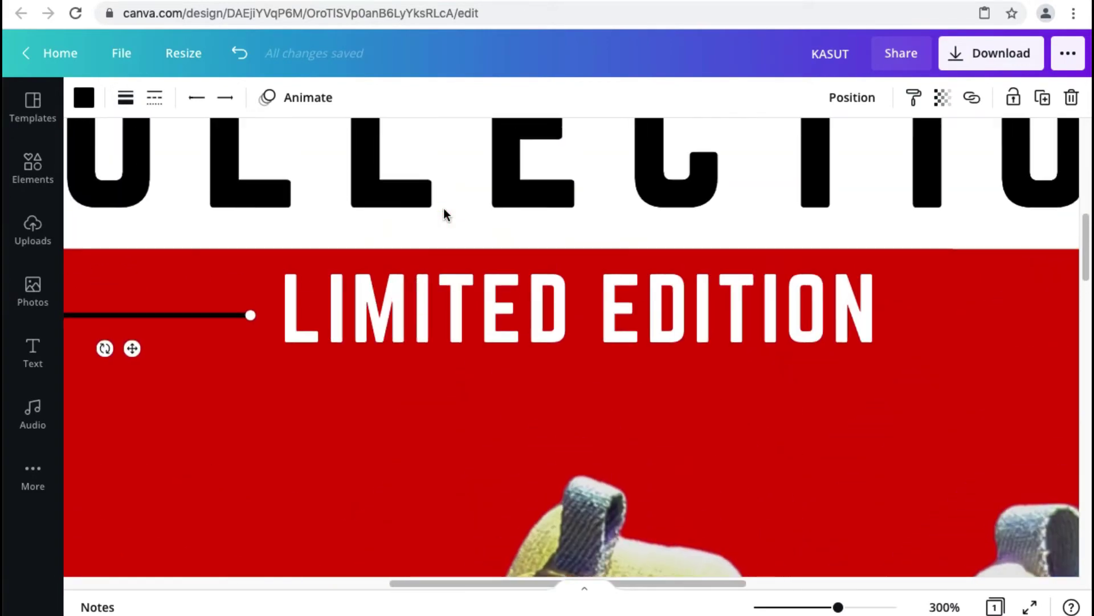
{"action": "scroll", "coordinate": [444, 208], "scroll_direction": "left", "scroll_amount": 3}
{"action": "left_click", "coordinate": [366, 320]}
{"action": "left_click_drag", "start_coordinate": [366, 320], "coordinate": [370, 315]}
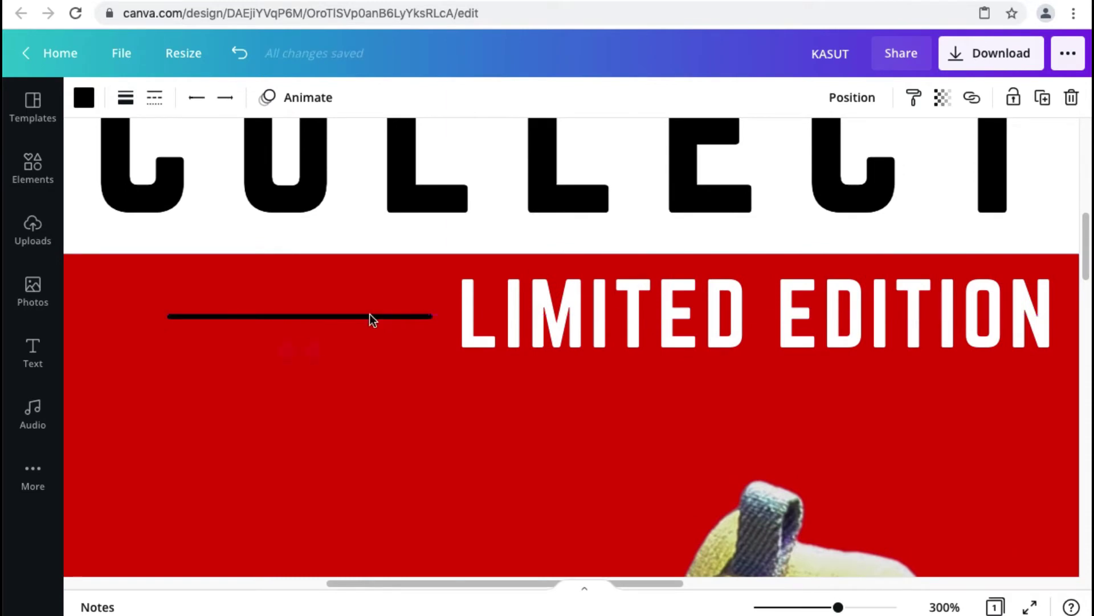
{"action": "left_click_drag", "start_coordinate": [173, 318], "coordinate": [262, 307]}
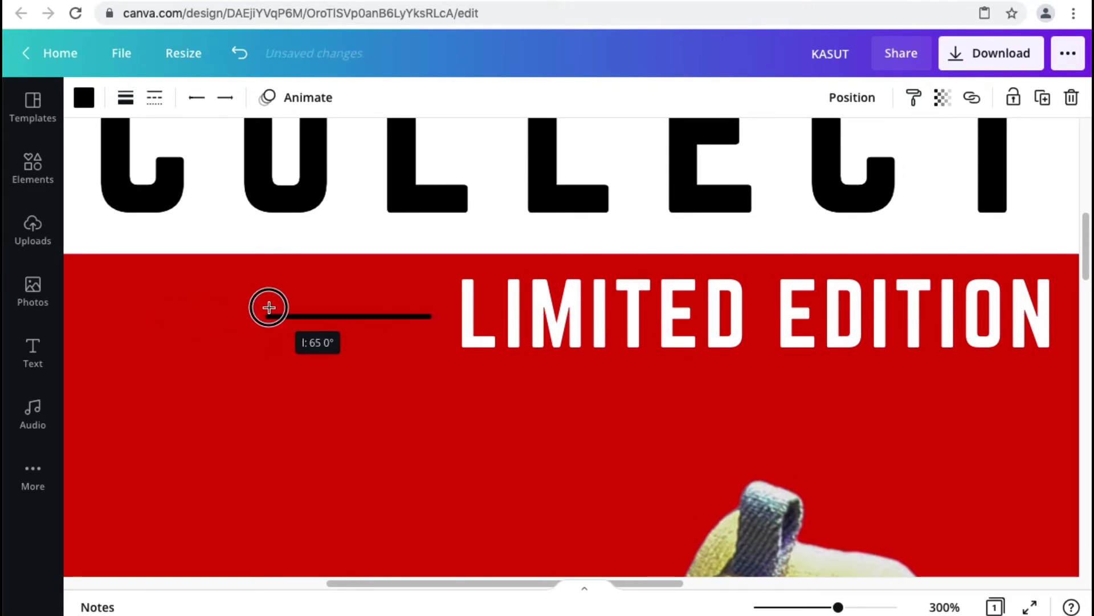
{"action": "left_click", "coordinate": [292, 380]}
- Duplicate the line as a vertical one about 26 long, joining the horizontal line's left end to the white banner
{"action": "left_click", "coordinate": [327, 317]}
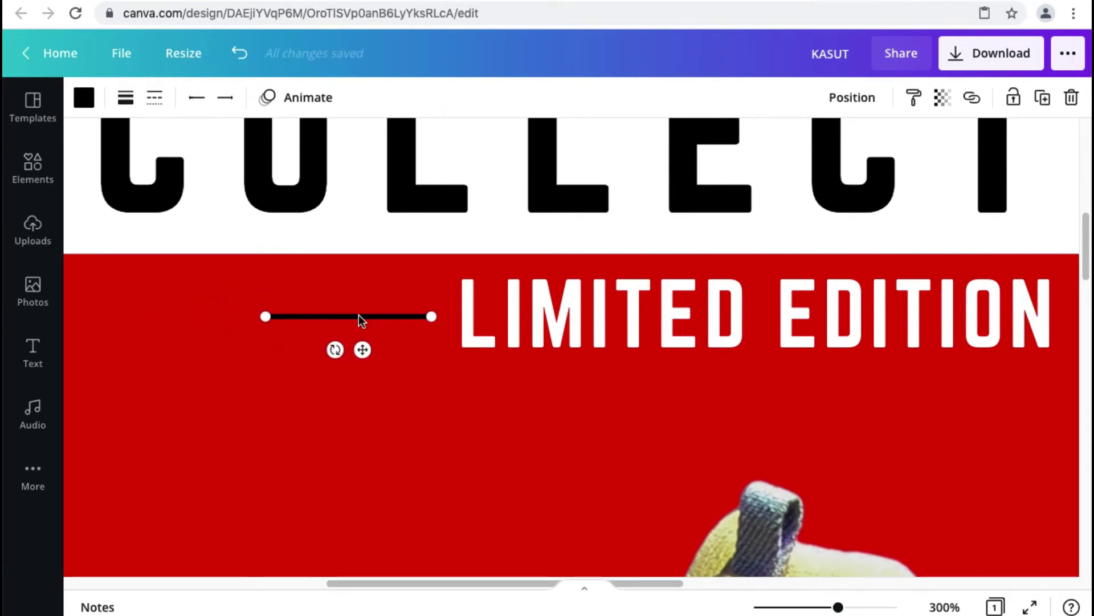
{"action": "left_click_drag", "start_coordinate": [360, 317], "coordinate": [267, 279]}
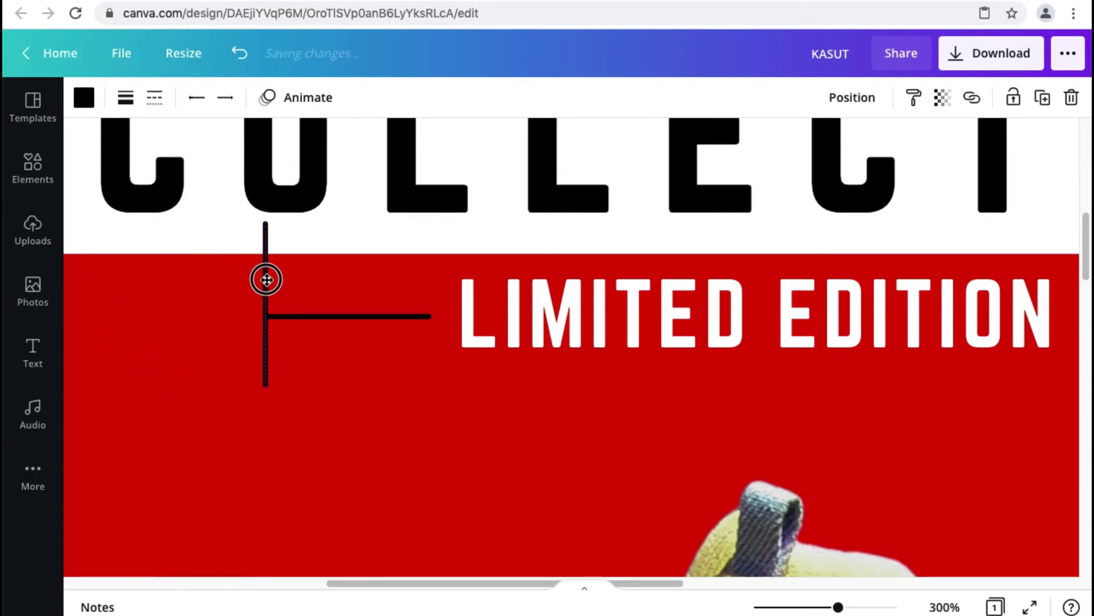
{"action": "left_click_drag", "start_coordinate": [266, 389], "coordinate": [266, 318]}
{"action": "scroll", "coordinate": [344, 323], "scroll_direction": "up", "scroll_amount": 5}
{"action": "scroll", "coordinate": [345, 316], "scroll_direction": "left", "scroll_amount": 5}
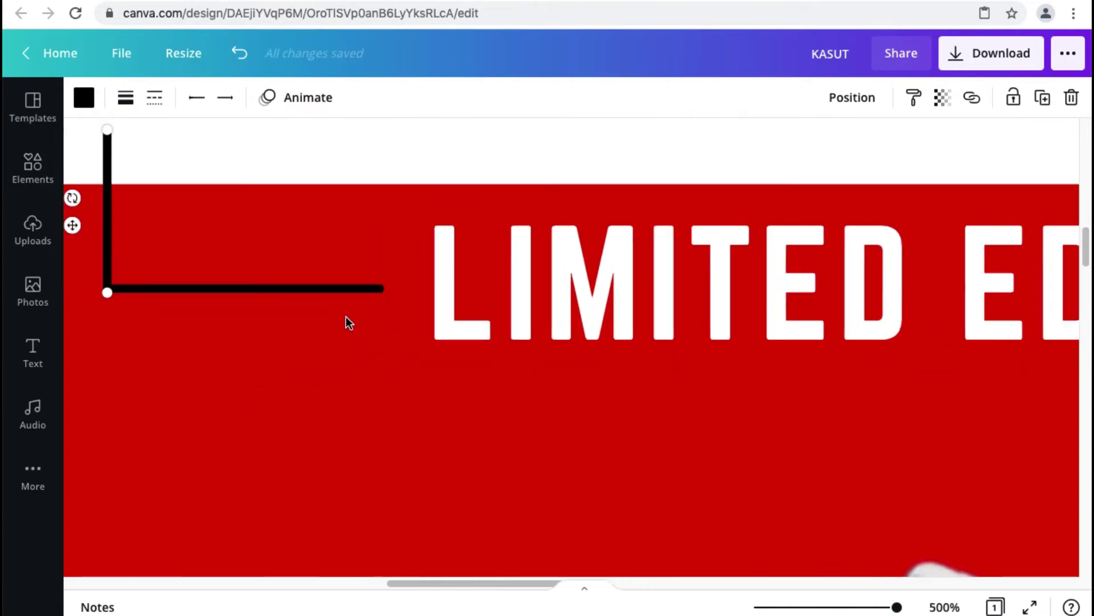
{"action": "left_click_drag", "start_coordinate": [356, 132], "coordinate": [355, 184]}
{"action": "left_click_drag", "start_coordinate": [357, 291], "coordinate": [359, 294]}
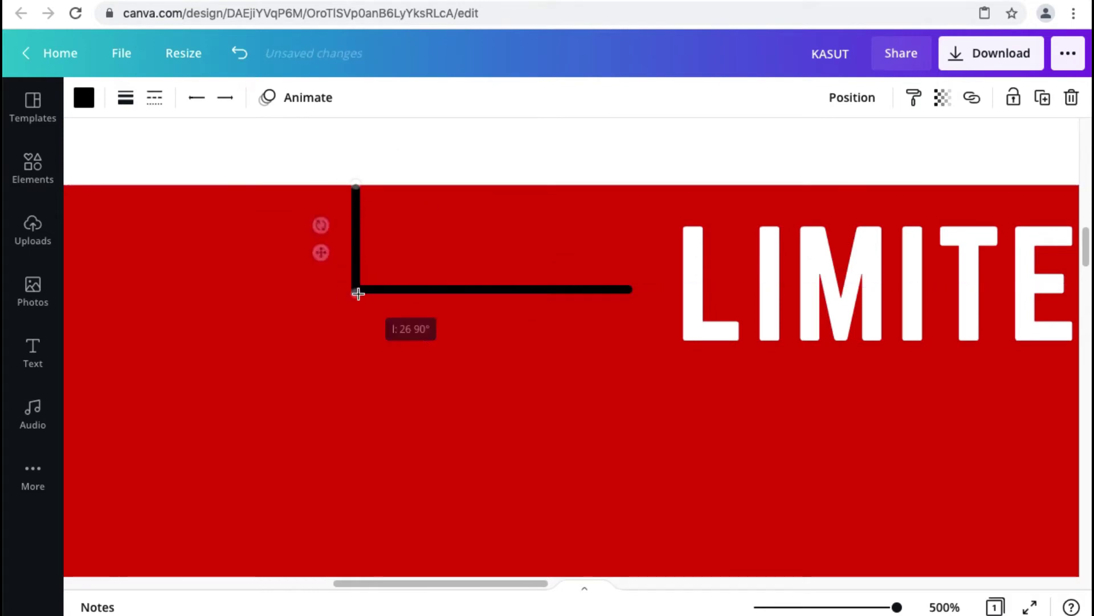
{"action": "left_click", "coordinate": [374, 304]}
- Duplicate the L-shaped pair of lines and place the copy to the right of LIMITED EDITION
{"action": "left_click", "coordinate": [402, 290]}
{"action": "left_click", "coordinate": [355, 217], "text": "shift"}
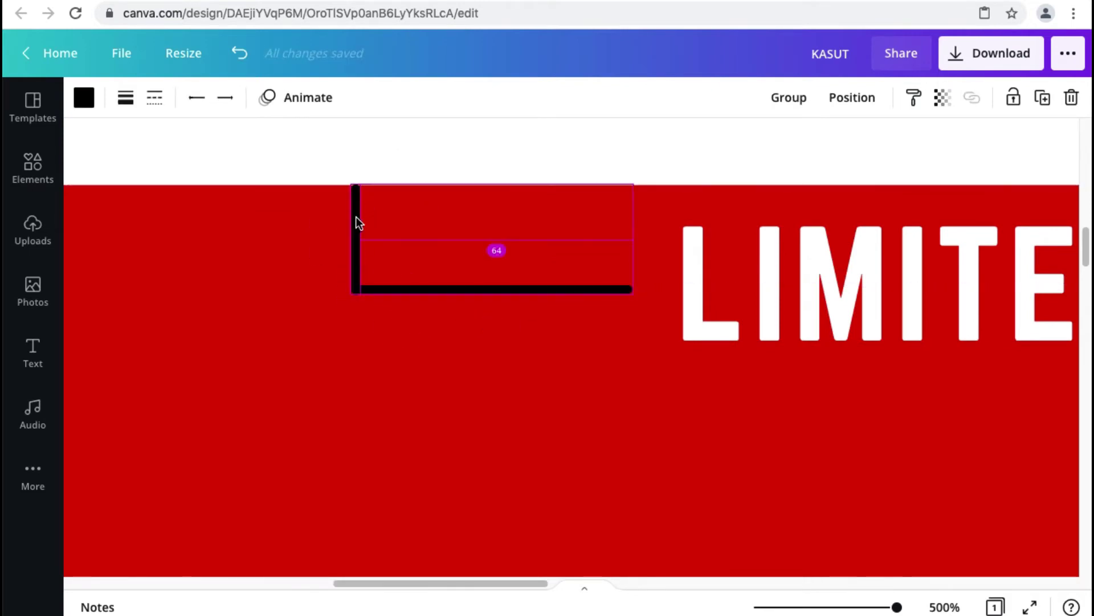
{"action": "left_click_drag", "start_coordinate": [355, 217], "coordinate": [794, 222]}
{"action": "left_click_drag", "start_coordinate": [899, 607], "coordinate": [821, 607]}
{"action": "scroll", "coordinate": [623, 251], "scroll_direction": "right", "scroll_amount": 5}
{"action": "left_click_drag", "start_coordinate": [339, 306], "coordinate": [778, 308]}
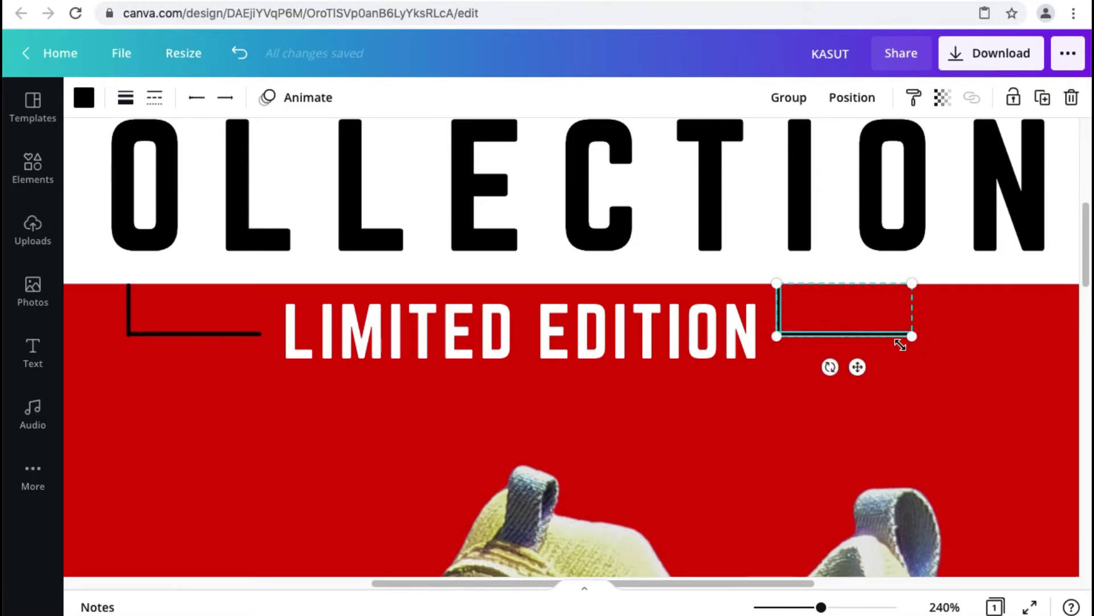
- Move the copied vertical line to the right end of its horizontal line to mirror the left bracket
{"action": "scroll", "coordinate": [898, 342], "scroll_direction": "up", "scroll_amount": 5}
{"action": "scroll", "coordinate": [898, 342], "scroll_direction": "right", "scroll_amount": 6}
{"action": "left_click", "coordinate": [946, 183]}
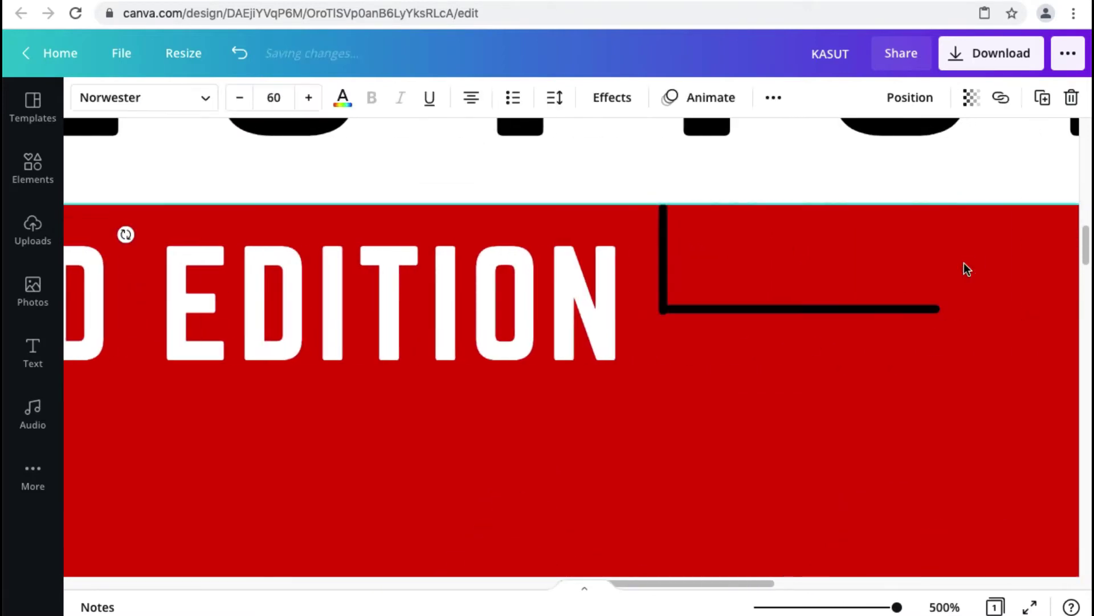
{"action": "left_click_drag", "start_coordinate": [661, 232], "coordinate": [921, 228]}
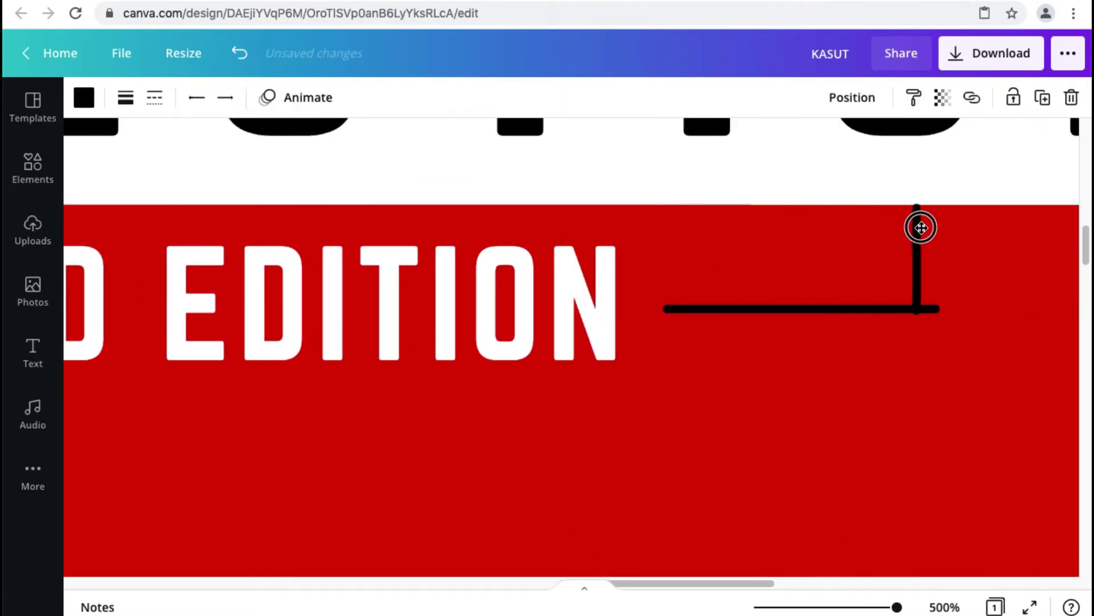
{"action": "left_click", "coordinate": [926, 376]}
{"action": "scroll", "coordinate": [928, 366], "scroll_direction": "down", "scroll_amount": 5}
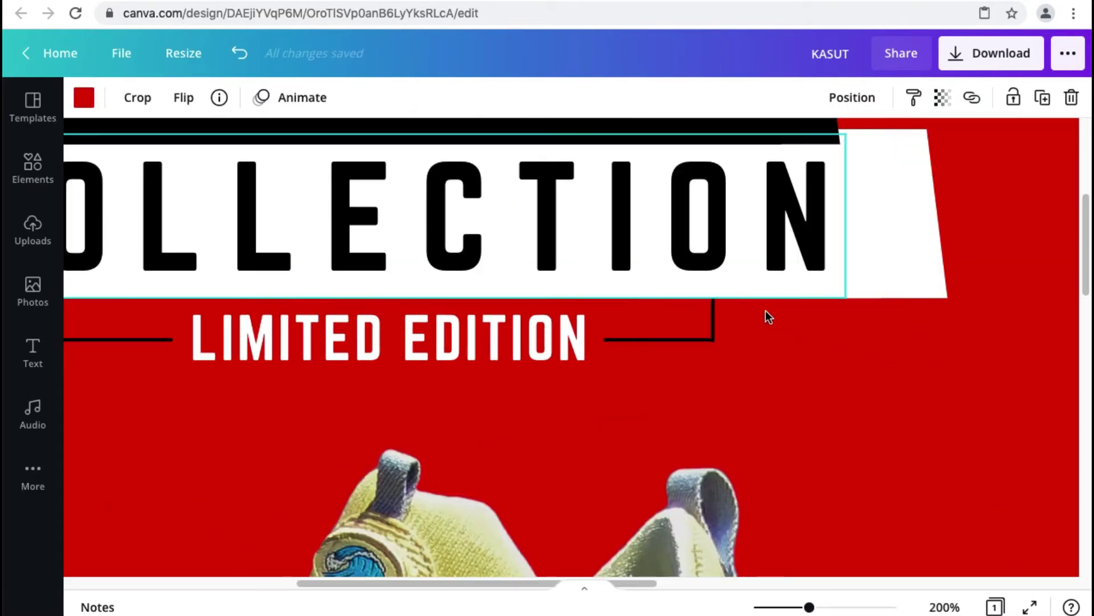
- Duplicate the left bracket's vertical line and place the copy just outside the white banner's left edge
{"action": "scroll", "coordinate": [764, 313], "scroll_direction": "up", "scroll_amount": 1}
{"action": "scroll", "coordinate": [751, 408], "scroll_direction": "up", "scroll_amount": 3}
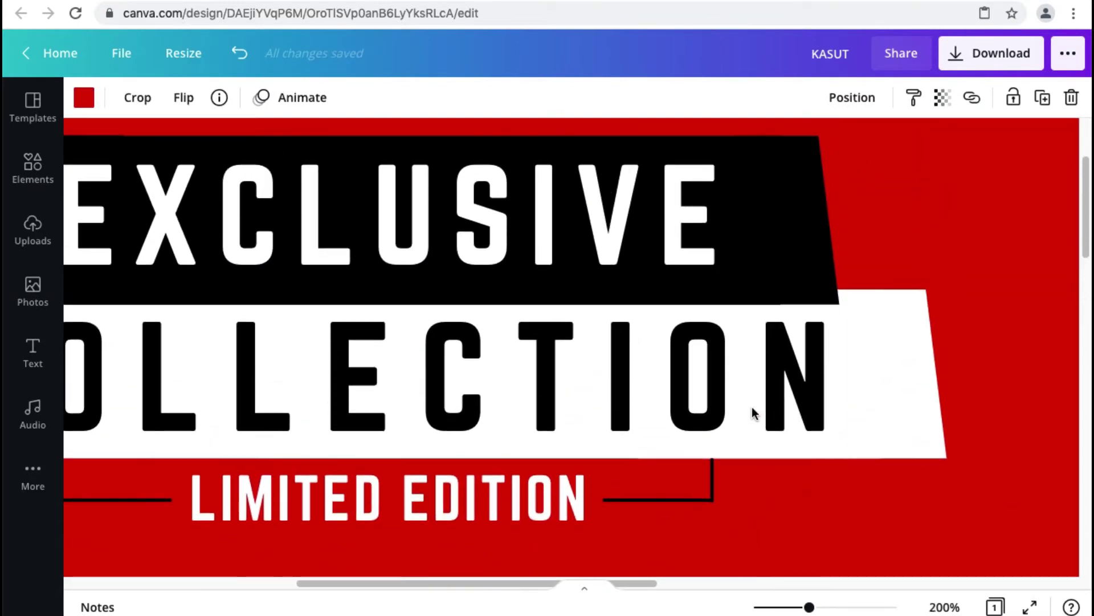
{"action": "scroll", "coordinate": [752, 405], "scroll_direction": "left", "scroll_amount": 8}
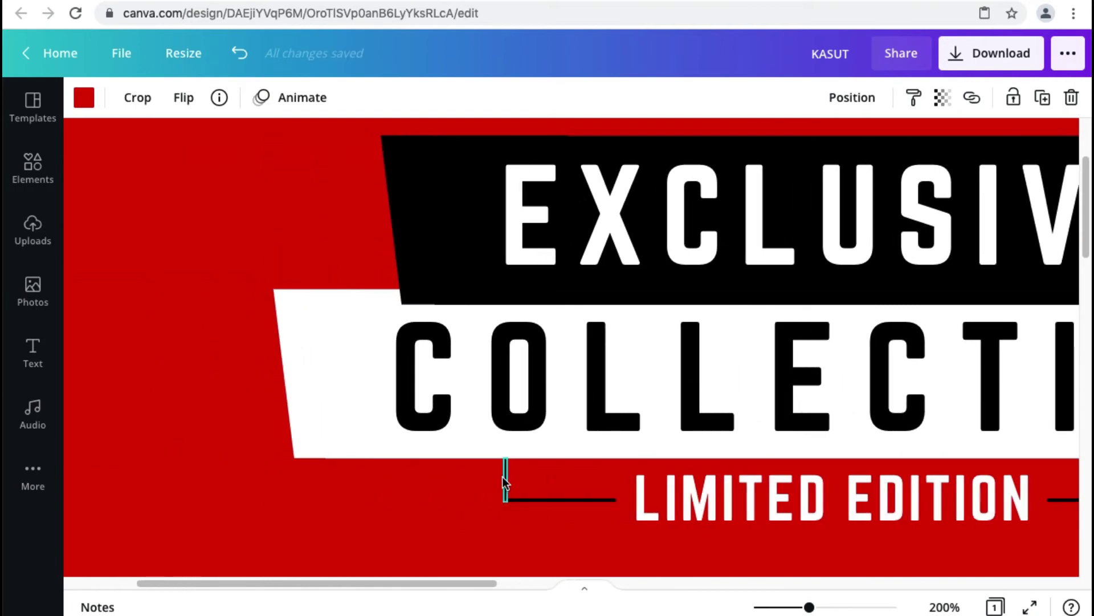
{"action": "left_click", "coordinate": [505, 476]}
{"action": "left_click_drag", "start_coordinate": [507, 474], "coordinate": [261, 418]}
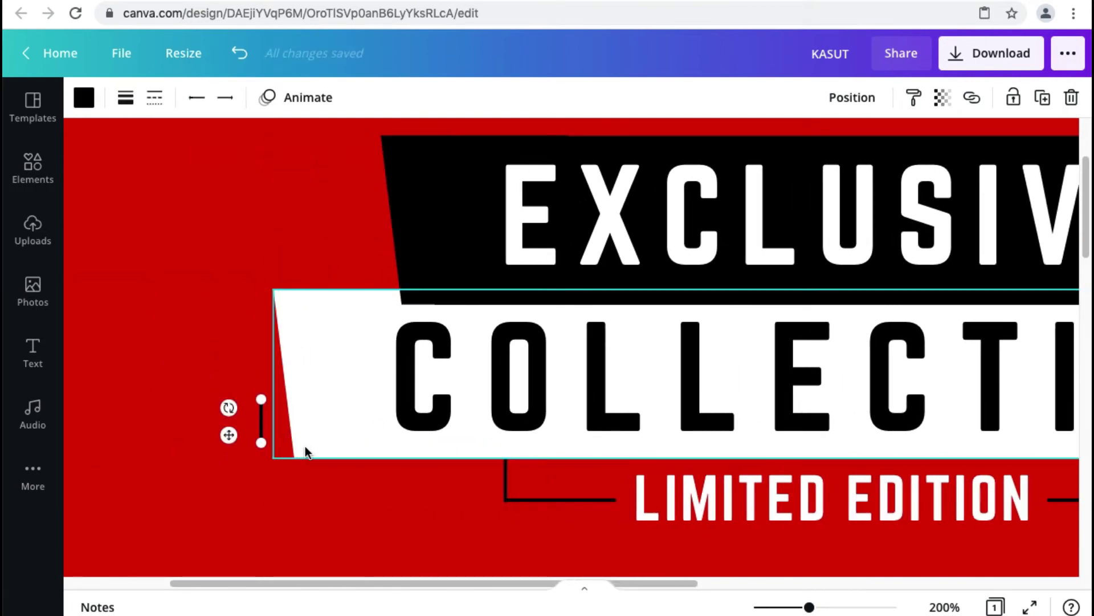
- Set the line weight of the short vertical line beside the white banner to 4
{"action": "scroll", "coordinate": [314, 419], "scroll_direction": "up", "scroll_amount": 5}
{"action": "scroll", "coordinate": [331, 377], "scroll_direction": "left", "scroll_amount": 8}
{"action": "scroll", "coordinate": [341, 365], "scroll_direction": "down", "scroll_amount": 2}
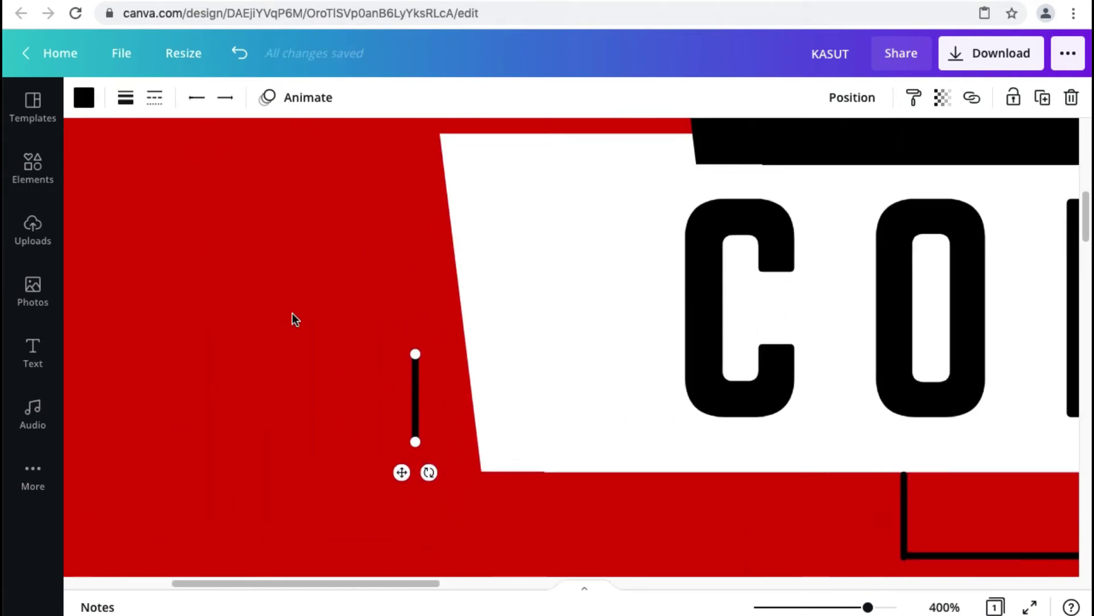
{"action": "left_click", "coordinate": [126, 99]}
{"action": "left_click", "coordinate": [227, 152]}
{"action": "left_click_drag", "start_coordinate": [227, 151], "coordinate": [225, 151]}
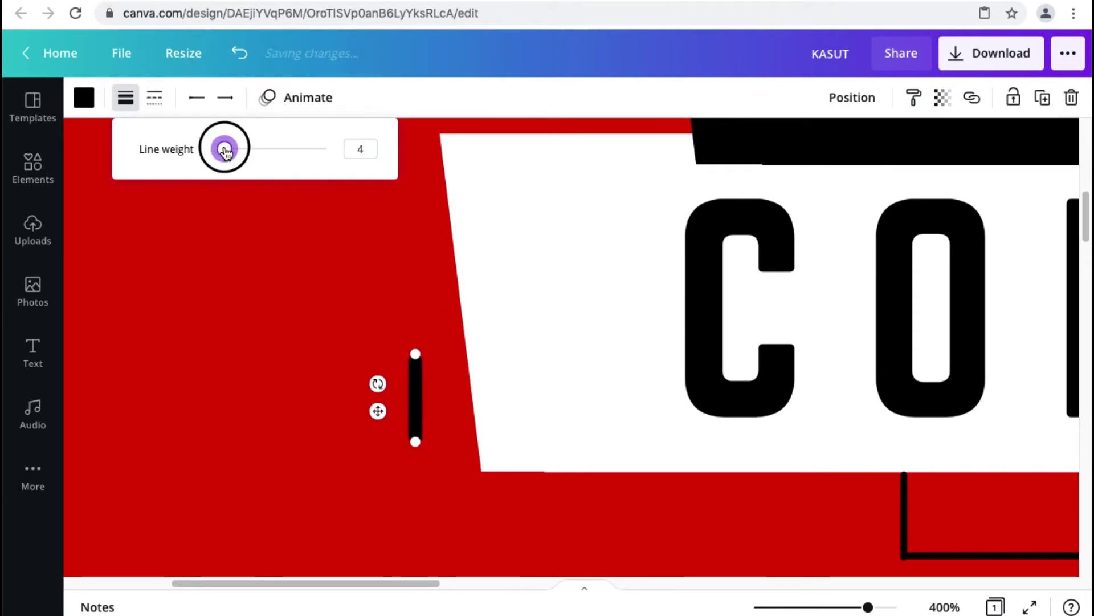
{"action": "left_click", "coordinate": [417, 376]}
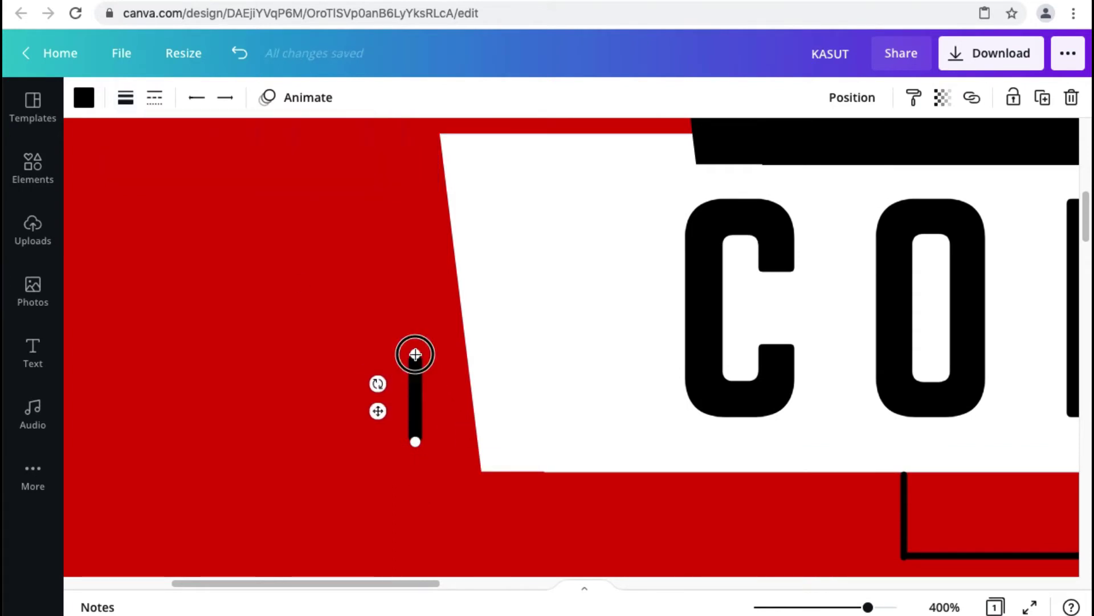
- Lengthen and tilt the vertical line until it matches the full slanted left edge of the white banner
{"action": "left_click_drag", "start_coordinate": [415, 355], "coordinate": [368, 176]}
{"action": "left_click_drag", "start_coordinate": [398, 310], "coordinate": [457, 320]}
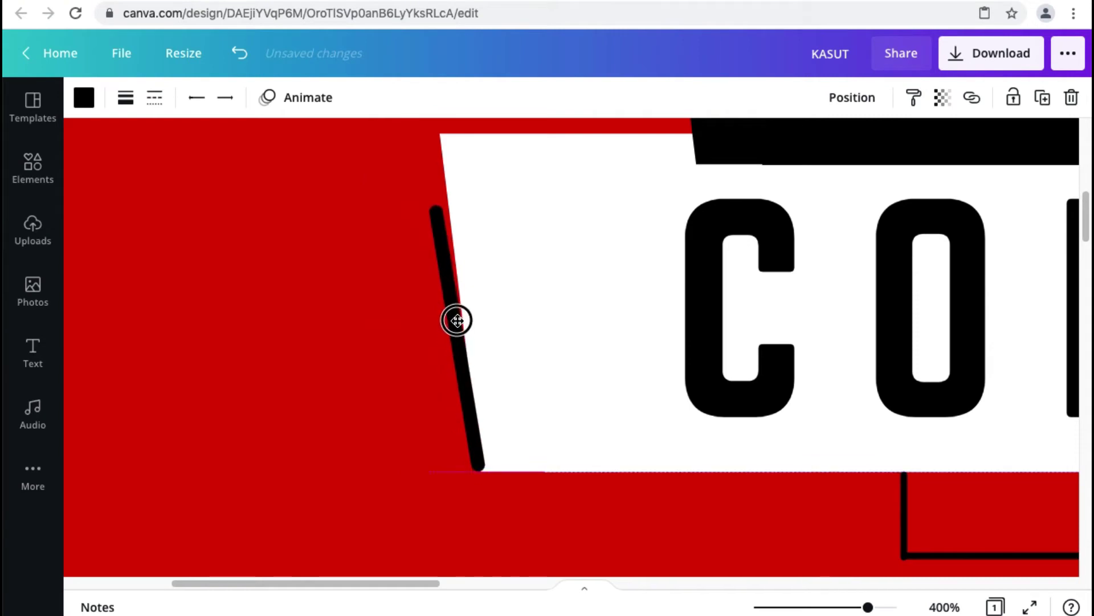
{"action": "scroll", "coordinate": [453, 290], "scroll_direction": "up", "scroll_amount": 2}
{"action": "left_click_drag", "start_coordinate": [434, 283], "coordinate": [437, 214]}
{"action": "scroll", "coordinate": [475, 444], "scroll_direction": "down", "scroll_amount": 2}
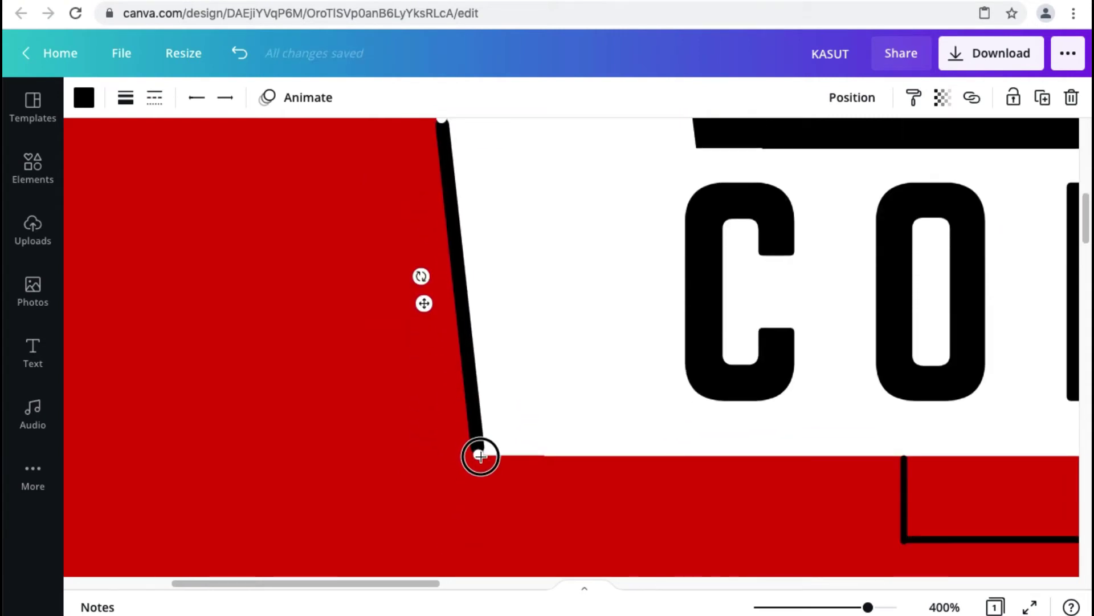
{"action": "left_click_drag", "start_coordinate": [480, 456], "coordinate": [489, 456]}
{"action": "left_click", "coordinate": [388, 372]}
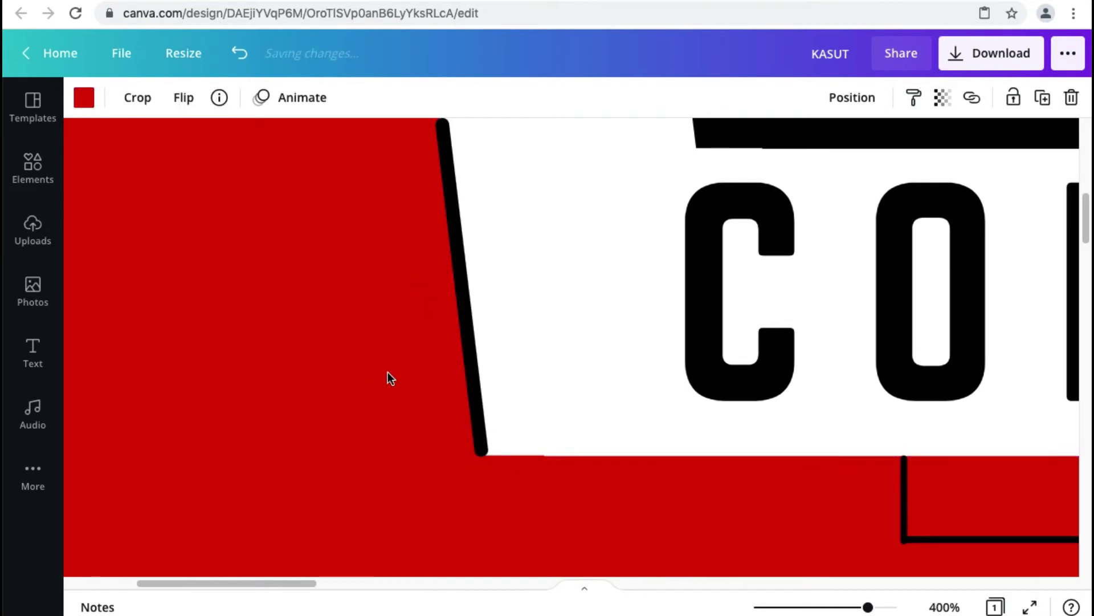
- Move the slanted line up and outward to the left of the white banner and make it slightly thinner
{"action": "scroll", "coordinate": [388, 371], "scroll_direction": "up", "scroll_amount": 2}
{"action": "left_click_drag", "start_coordinate": [452, 292], "coordinate": [391, 198]}
{"action": "scroll", "coordinate": [393, 237], "scroll_direction": "up", "scroll_amount": 2}
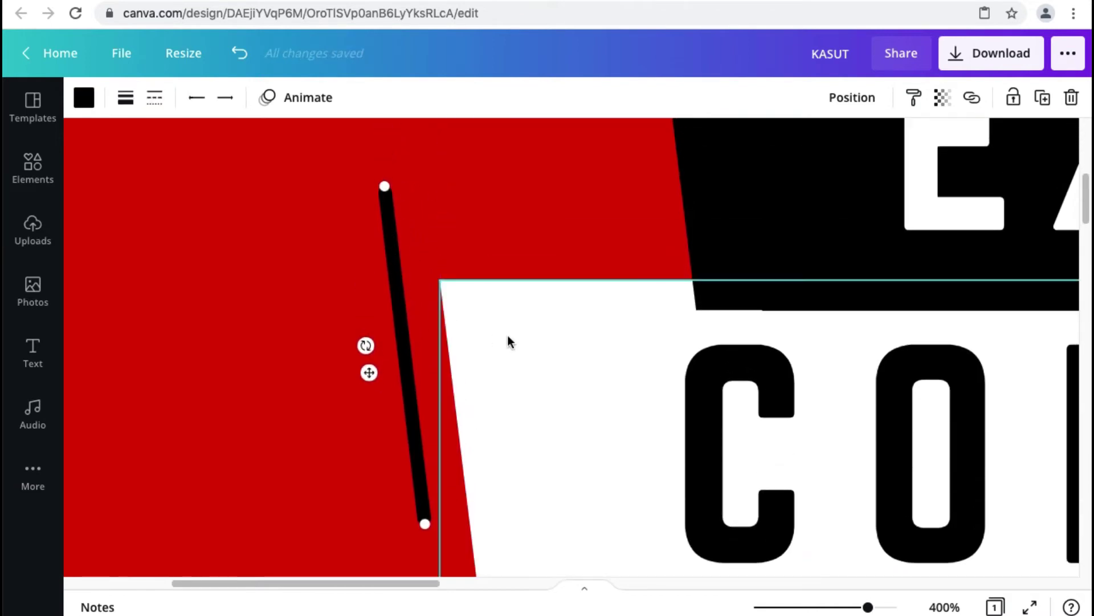
{"action": "scroll", "coordinate": [507, 336], "scroll_direction": "down", "scroll_amount": 5}
{"action": "left_click_drag", "start_coordinate": [447, 323], "coordinate": [439, 303]}
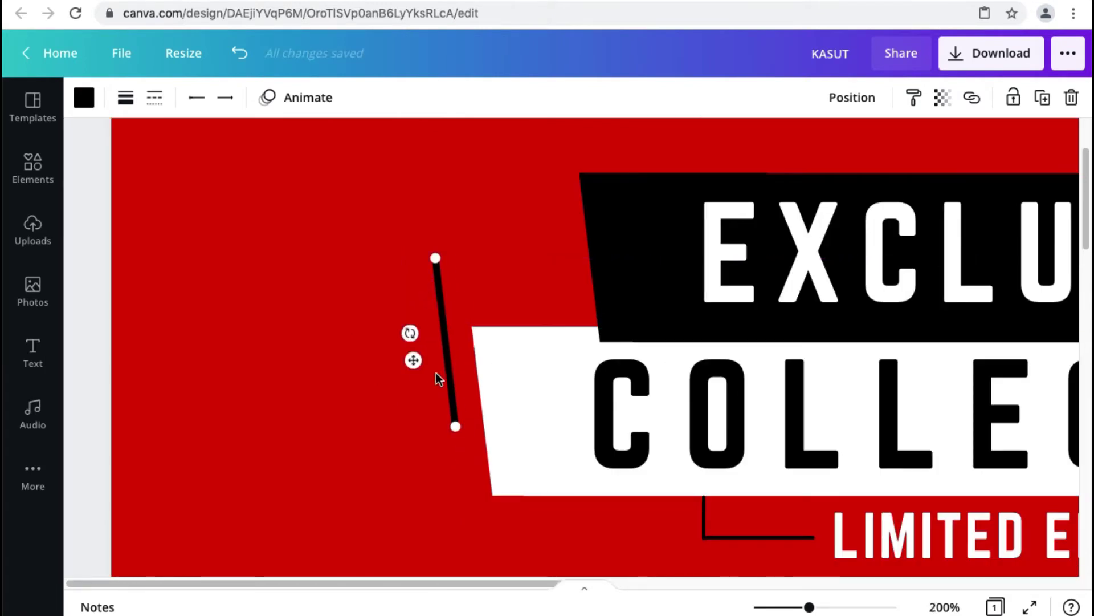
{"action": "left_click", "coordinate": [228, 150]}
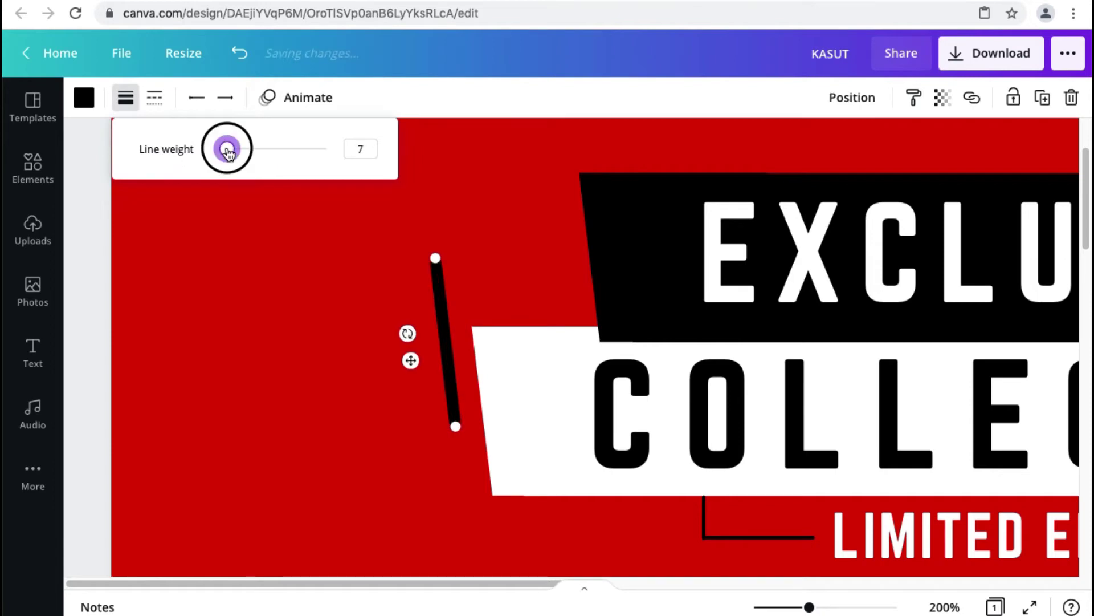
{"action": "left_click", "coordinate": [90, 215]}
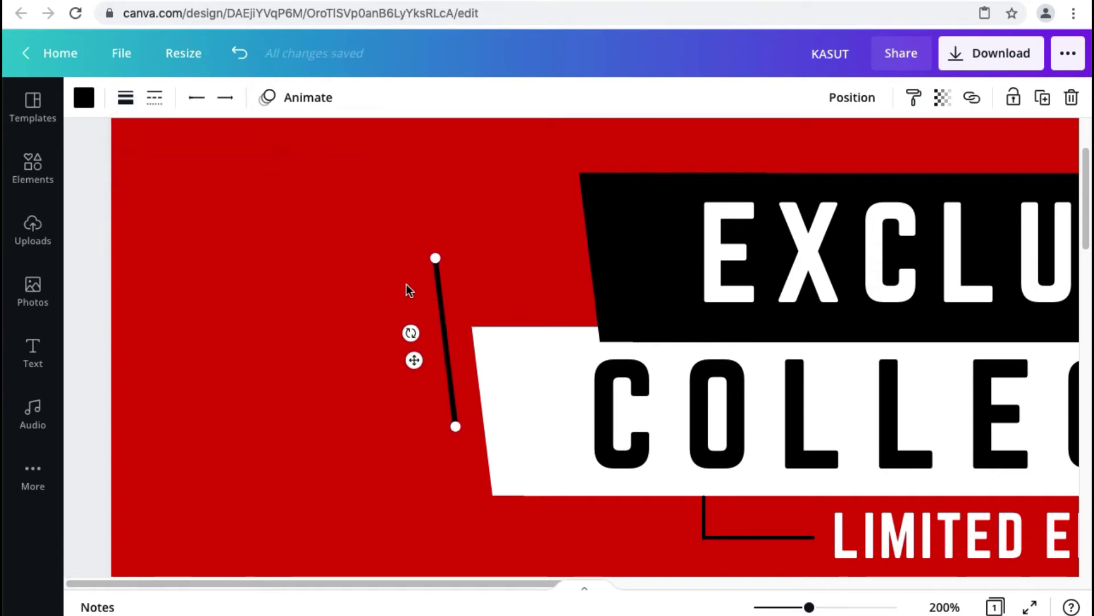
- Add horizontal lines running right from the slanted line's upper and lower ends toward the black and white banners
{"action": "left_click_drag", "start_coordinate": [332, 323], "coordinate": [377, 292]}
{"action": "left_click_drag", "start_coordinate": [355, 343], "coordinate": [511, 432]}
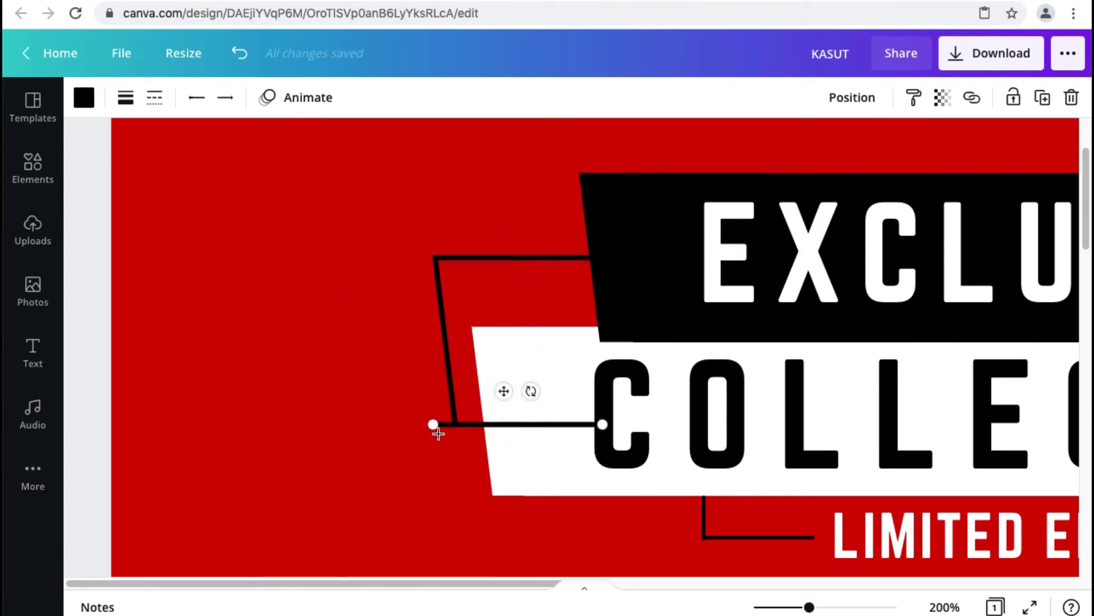
{"action": "scroll", "coordinate": [435, 424], "scroll_direction": "up", "scroll_amount": 5}
{"action": "scroll", "coordinate": [433, 419], "scroll_direction": "left", "scroll_amount": 5}
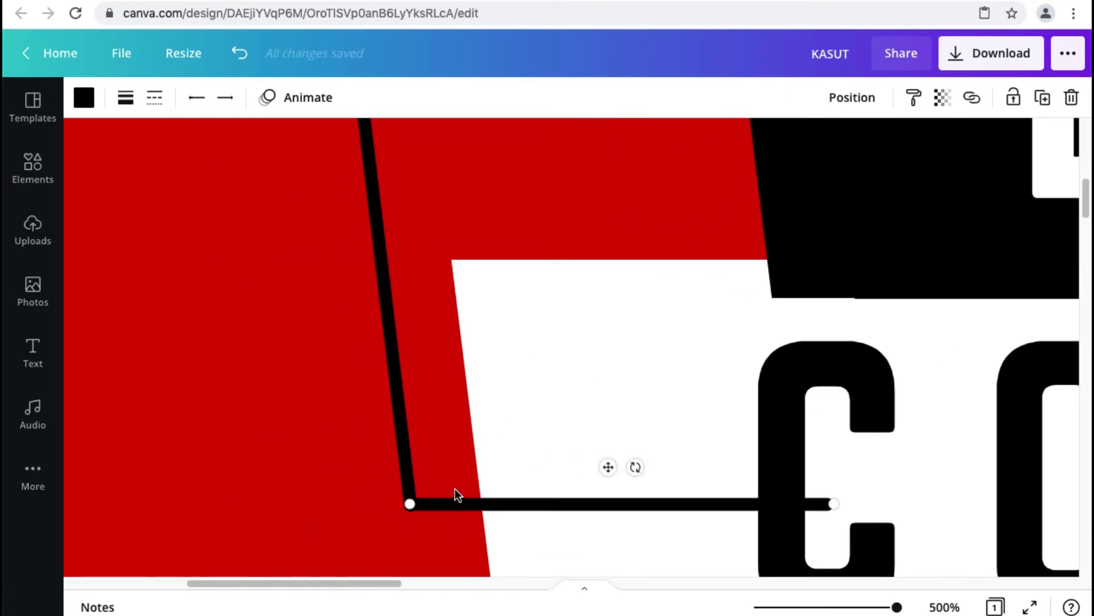
- Send the lower horizontal line and the red wave to the back so the line runs behind the white banner
{"action": "left_click", "coordinate": [291, 320], "text": "shift"}
{"action": "right_click", "coordinate": [265, 278]}
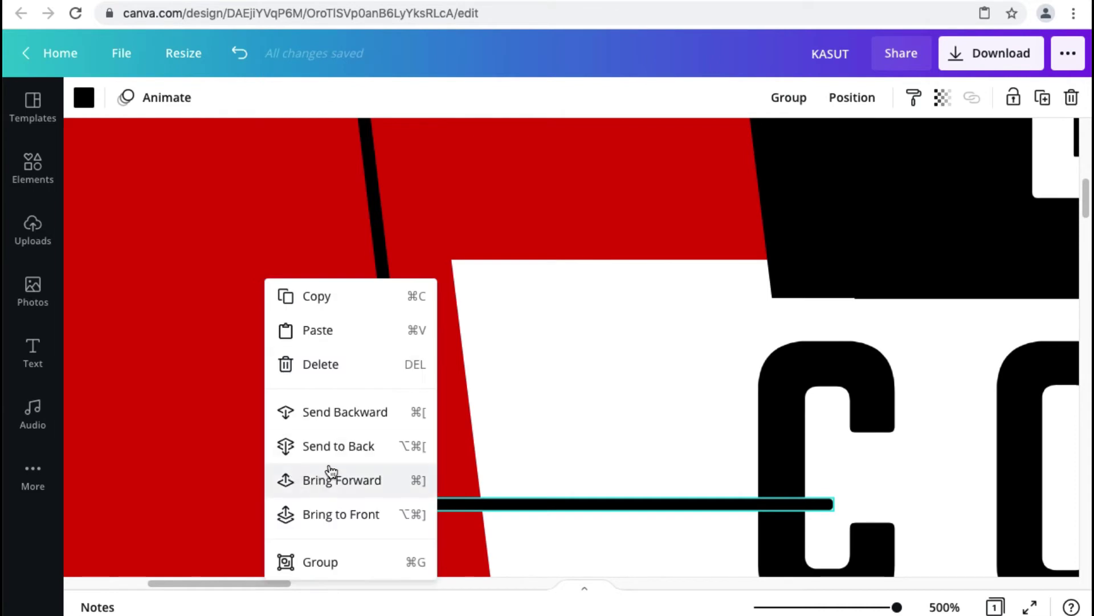
{"action": "left_click", "coordinate": [330, 447]}
{"action": "scroll", "coordinate": [257, 384], "scroll_direction": "down", "scroll_amount": 5}
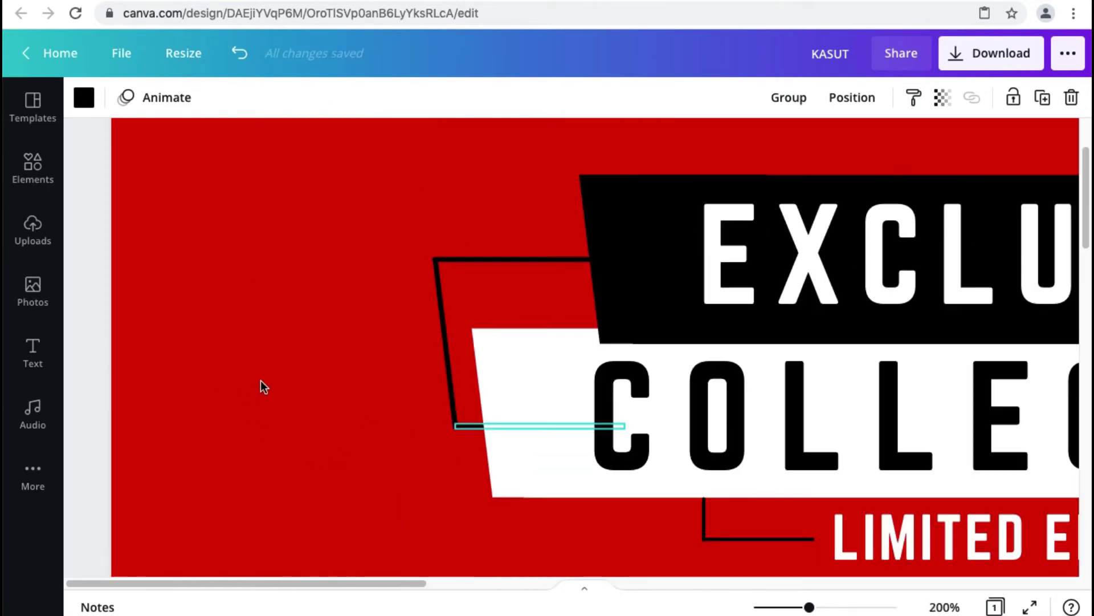
{"action": "left_click", "coordinate": [90, 269]}
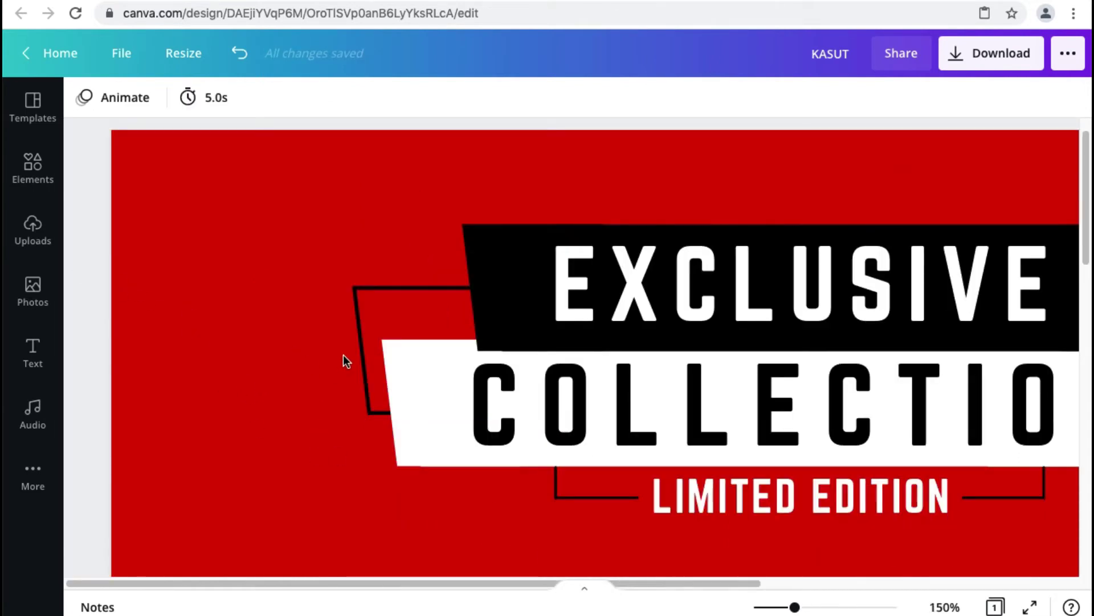
- Recolour the three lines of the frame left of the banners white
{"action": "left_click", "coordinate": [375, 414]}
{"action": "left_click", "coordinate": [357, 321], "text": "shift"}
{"action": "left_click", "coordinate": [393, 289], "text": "shift"}
{"action": "left_click", "coordinate": [86, 101]}
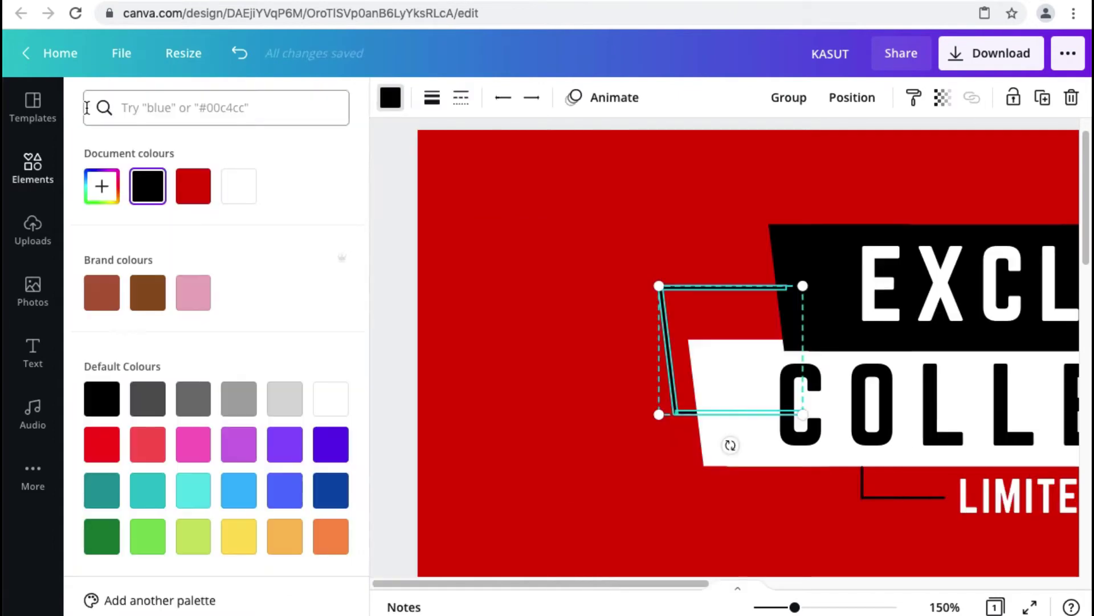
{"action": "left_click", "coordinate": [252, 190]}
{"action": "left_click", "coordinate": [397, 241]}
{"action": "left_click", "coordinate": [89, 213]}
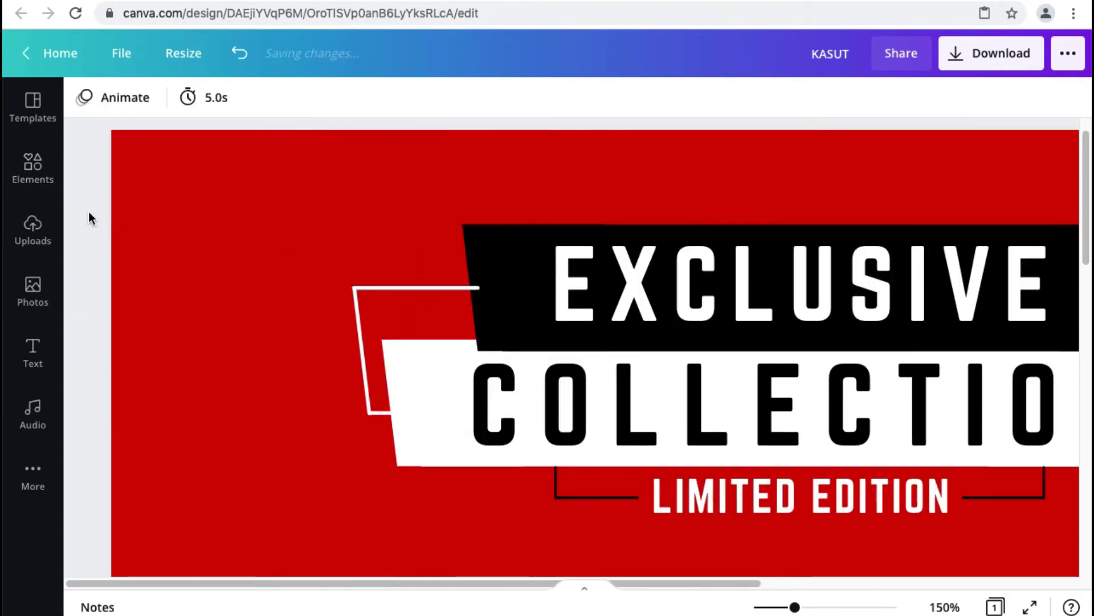
- Send the upper white line and the red wave to the back so the line runs behind the black banner
{"action": "left_click", "coordinate": [444, 289]}
{"action": "left_click_drag", "start_coordinate": [302, 198], "coordinate": [371, 331]}
{"action": "right_click", "coordinate": [297, 188]}
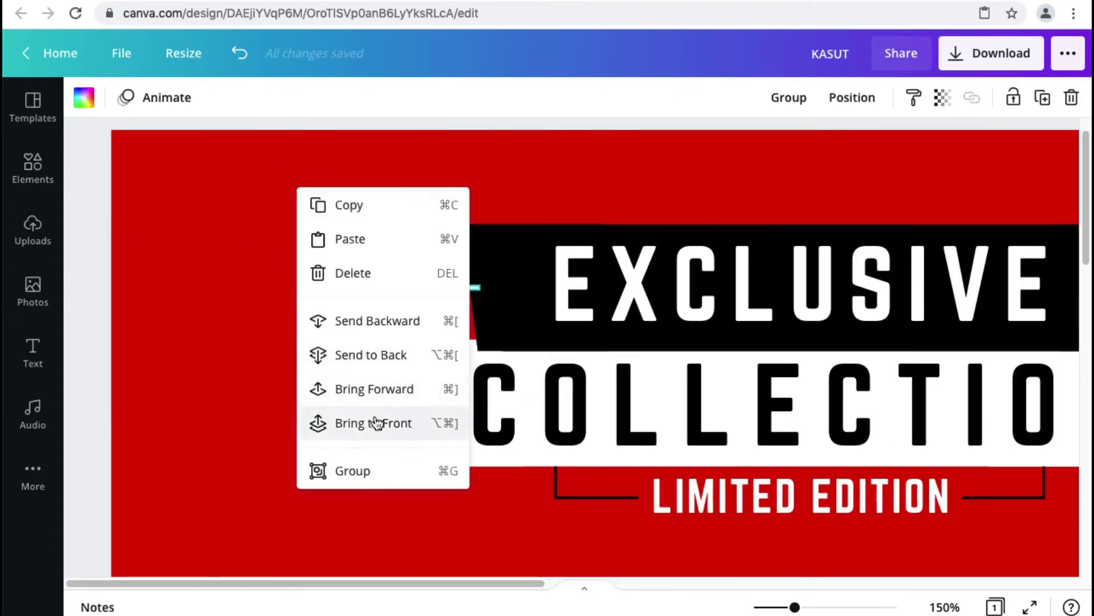
{"action": "left_click", "coordinate": [353, 354]}
{"action": "left_click", "coordinate": [94, 222]}
{"action": "left_click", "coordinate": [388, 288]}
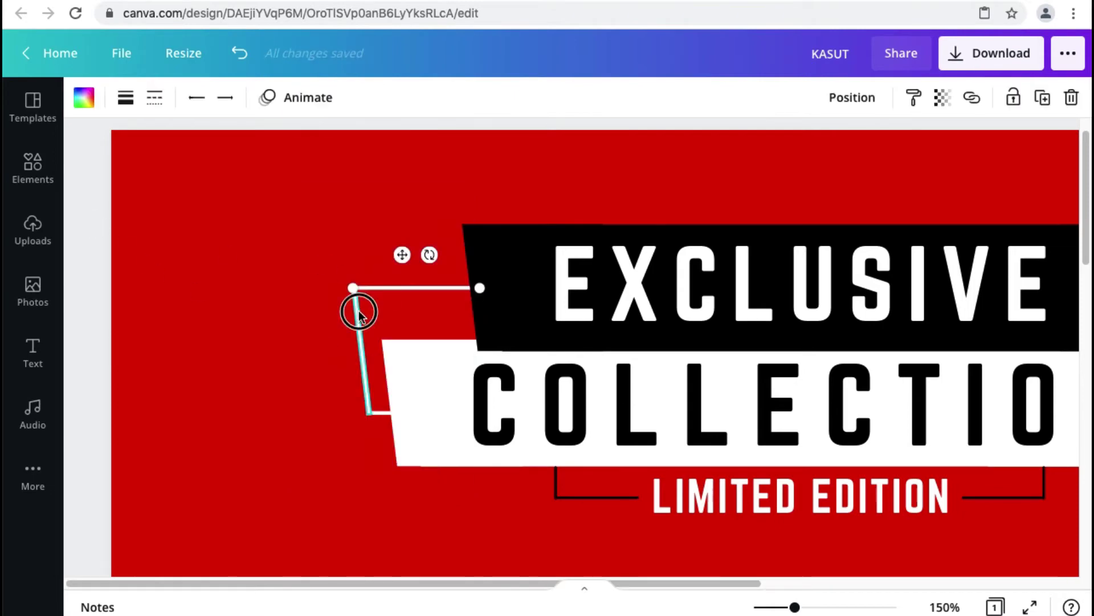
{"action": "left_click", "coordinate": [359, 324], "text": "shift"}
{"action": "left_click", "coordinate": [377, 411], "text": "shift"}
{"action": "left_click_drag", "start_coordinate": [360, 321], "coordinate": [544, 295]}
{"action": "key", "text": "super+z"}
{"action": "left_click", "coordinate": [98, 302]}
- Duplicate the white slanted frame and place the copy right of the banners, with its horizontal lines running left behind them
{"action": "left_click", "coordinate": [378, 414]}
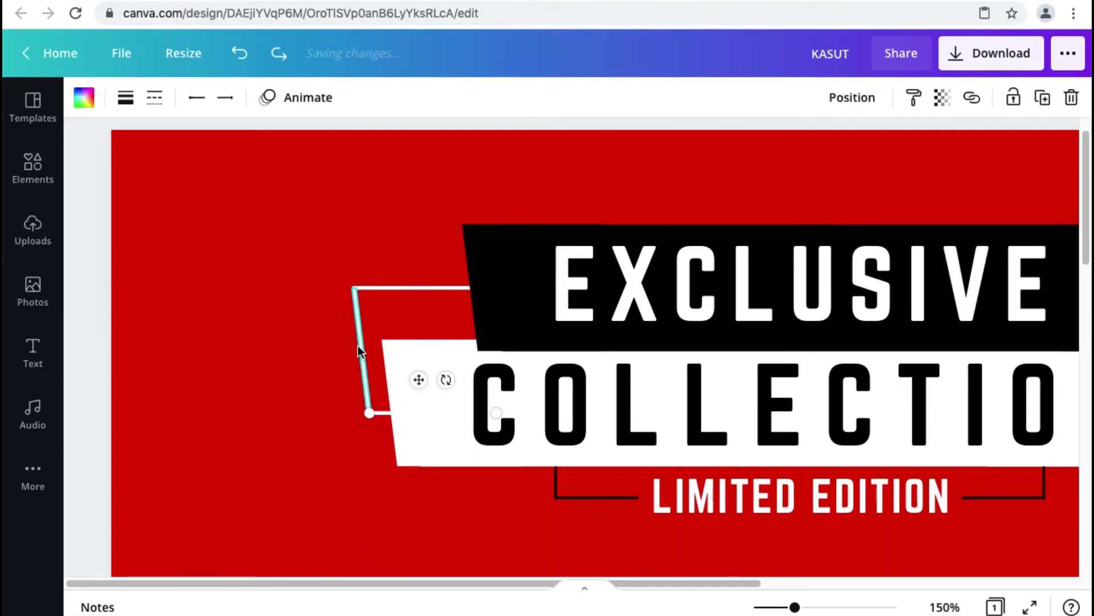
{"action": "left_click", "coordinate": [360, 346], "text": "shift"}
{"action": "left_click_drag", "start_coordinate": [357, 323], "coordinate": [839, 311]}
{"action": "scroll", "coordinate": [839, 311], "scroll_direction": "right", "scroll_amount": 7}
{"action": "left_click_drag", "start_coordinate": [463, 331], "coordinate": [848, 319]}
{"action": "left_click", "coordinate": [926, 287]}
{"action": "left_click_drag", "start_coordinate": [925, 287], "coordinate": [806, 287]}
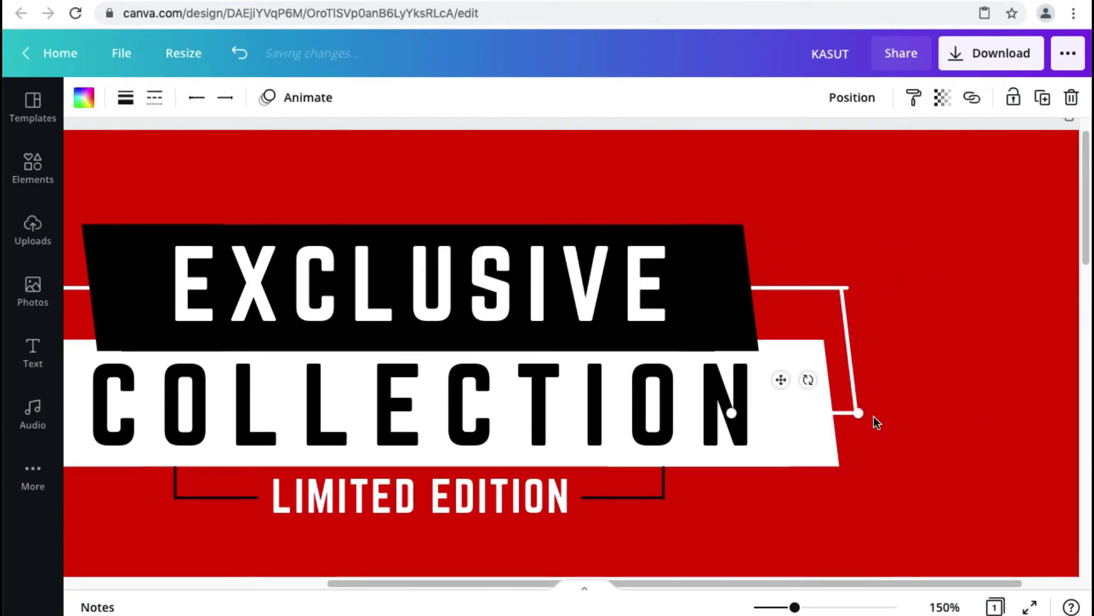
- Align the right end of the copied upper line with the top of the right slanted line to close the corner
{"action": "scroll", "coordinate": [867, 408], "scroll_direction": "up", "scroll_amount": 5}
{"action": "scroll", "coordinate": [828, 411], "scroll_direction": "right", "scroll_amount": 5}
{"action": "scroll", "coordinate": [577, 438], "scroll_direction": "down", "scroll_amount": 2}
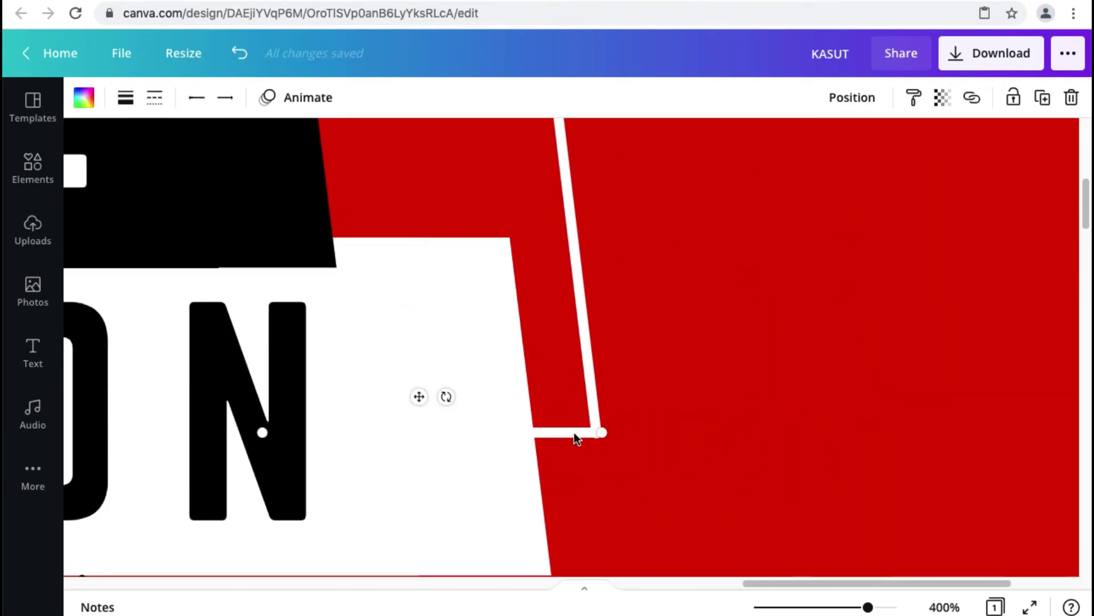
{"action": "scroll", "coordinate": [567, 430], "scroll_direction": "up", "scroll_amount": 3}
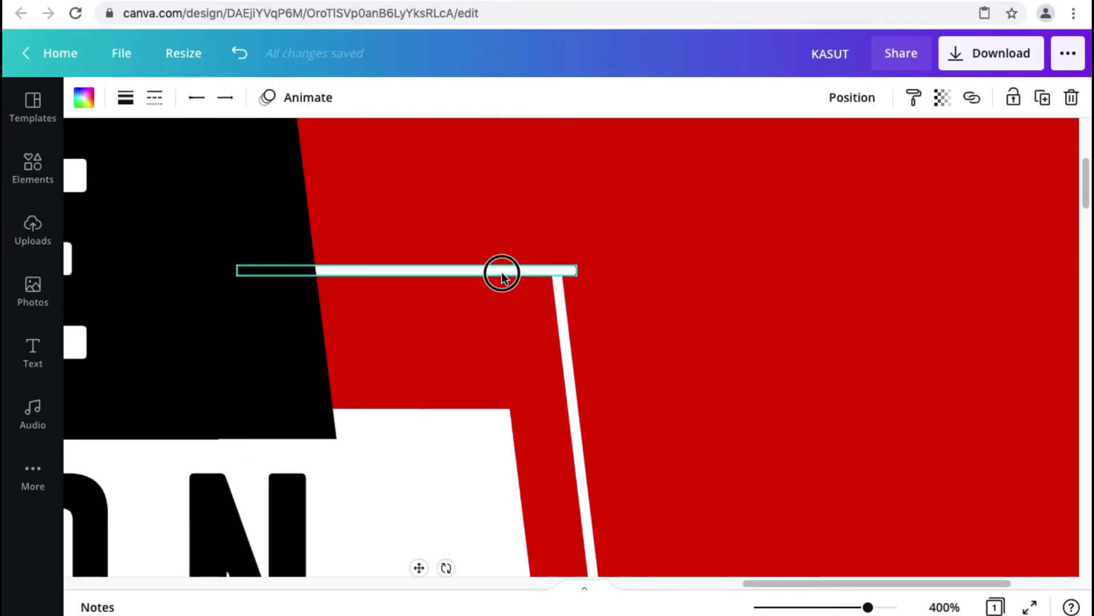
{"action": "left_click", "coordinate": [712, 292]}
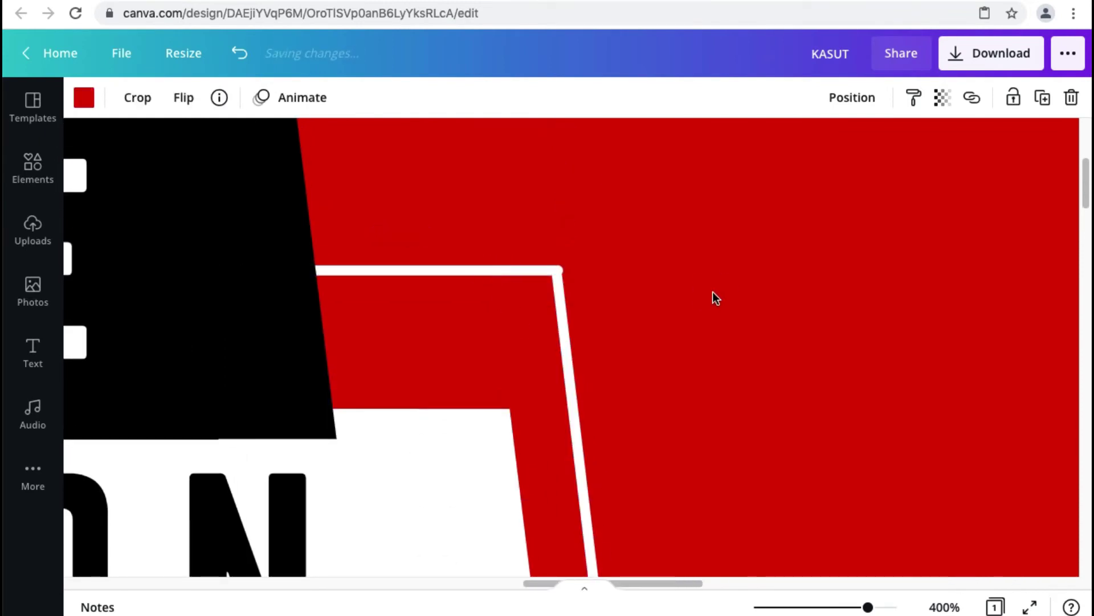
- Examine the whole poster from the framed banners down to the lower red wave
{"action": "scroll", "coordinate": [712, 292], "scroll_direction": "down", "scroll_amount": 3}
{"action": "scroll", "coordinate": [671, 459], "scroll_direction": "down", "scroll_amount": 5}
{"action": "scroll", "coordinate": [673, 459], "scroll_direction": "down", "scroll_amount": 2}
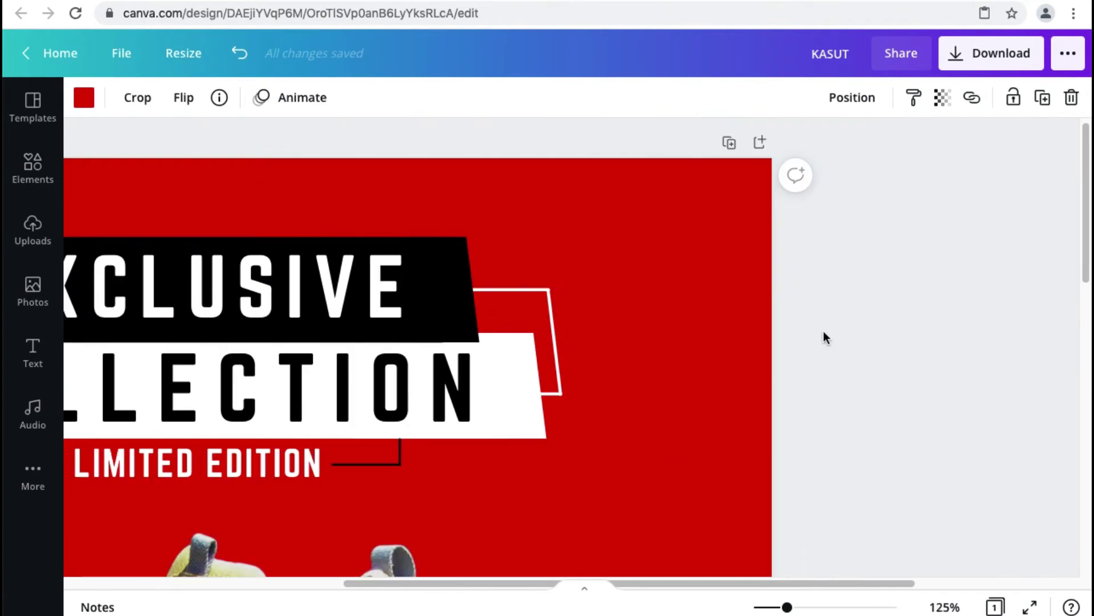
{"action": "left_click", "coordinate": [826, 337]}
{"action": "scroll", "coordinate": [667, 334], "scroll_direction": "down", "scroll_amount": 2}
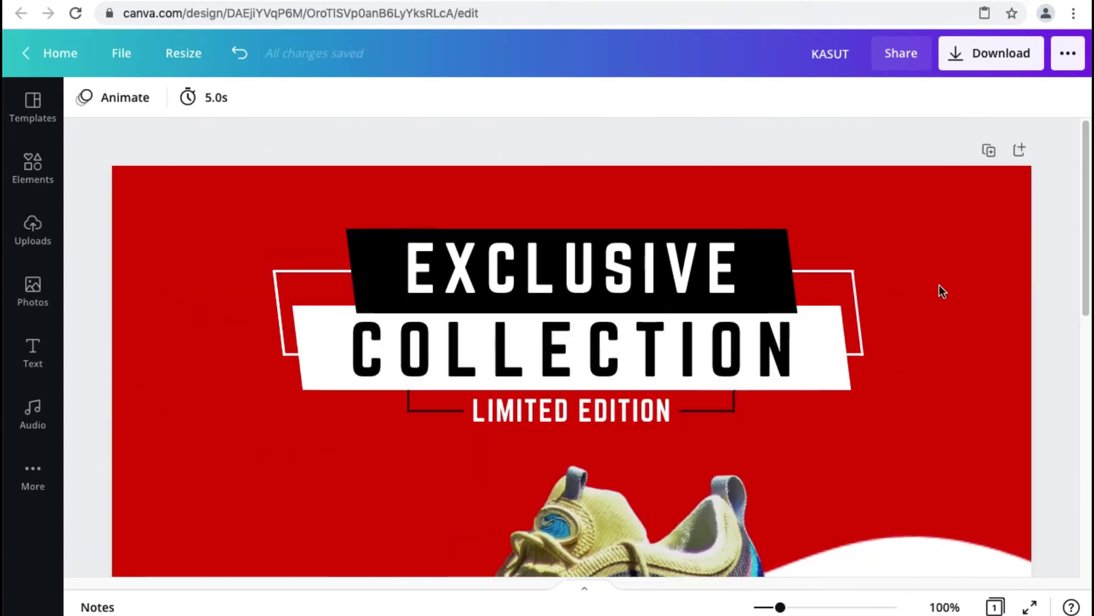
{"action": "scroll", "coordinate": [958, 294], "scroll_direction": "down", "scroll_amount": 1}
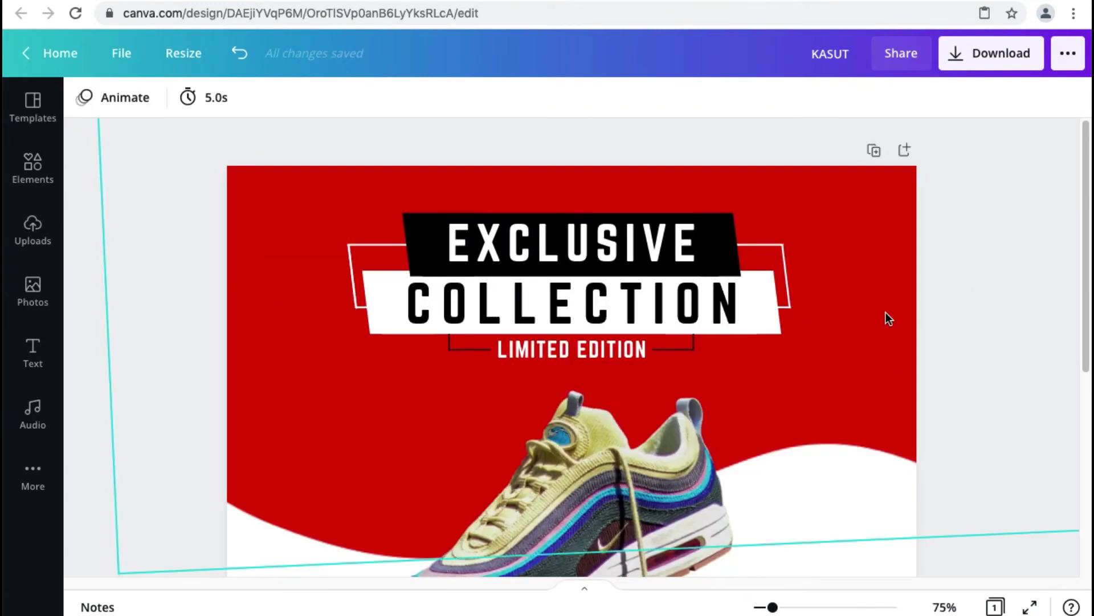
{"action": "scroll", "coordinate": [887, 313], "scroll_direction": "down", "scroll_amount": 3}
{"action": "scroll", "coordinate": [888, 315], "scroll_direction": "down", "scroll_amount": 1}
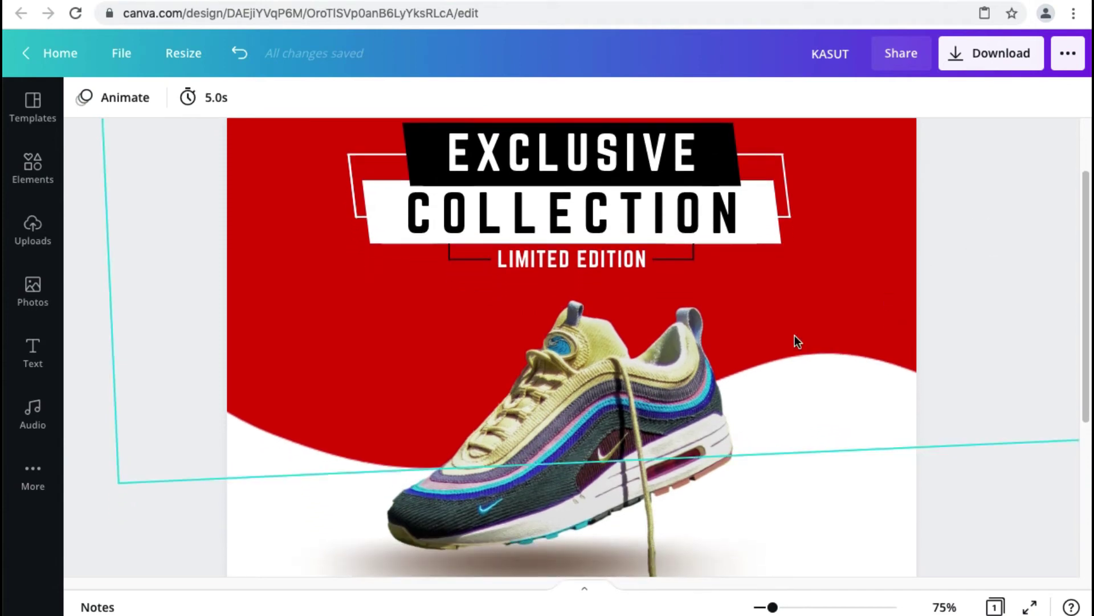
{"action": "scroll", "coordinate": [795, 335], "scroll_direction": "down", "scroll_amount": 4}
{"action": "scroll", "coordinate": [749, 351], "scroll_direction": "down", "scroll_amount": 1}
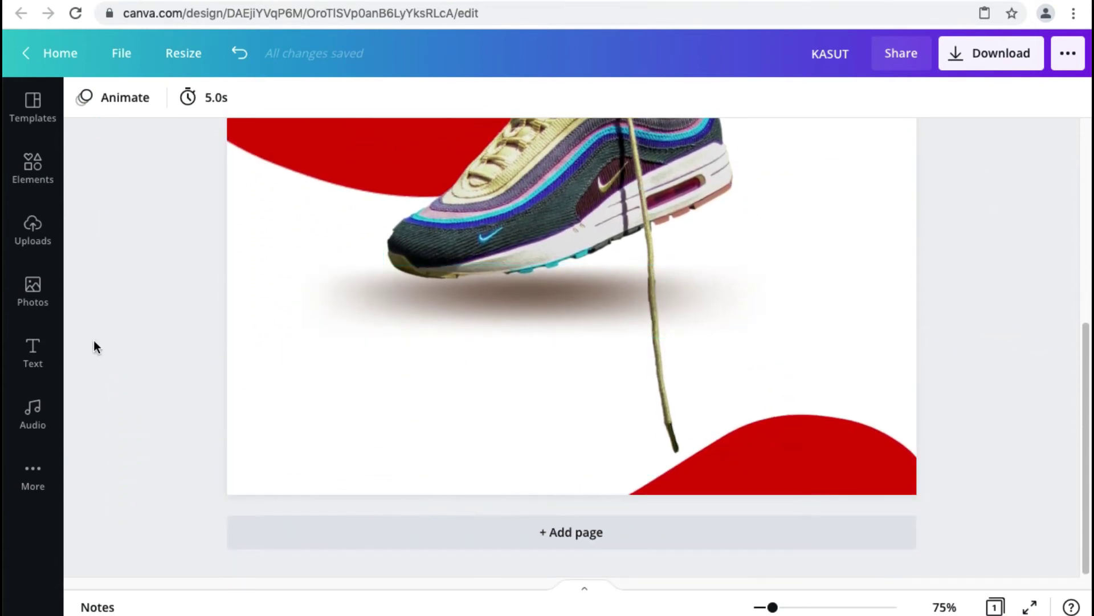
{"action": "scroll", "coordinate": [234, 327], "scroll_direction": "up", "scroll_amount": 5}
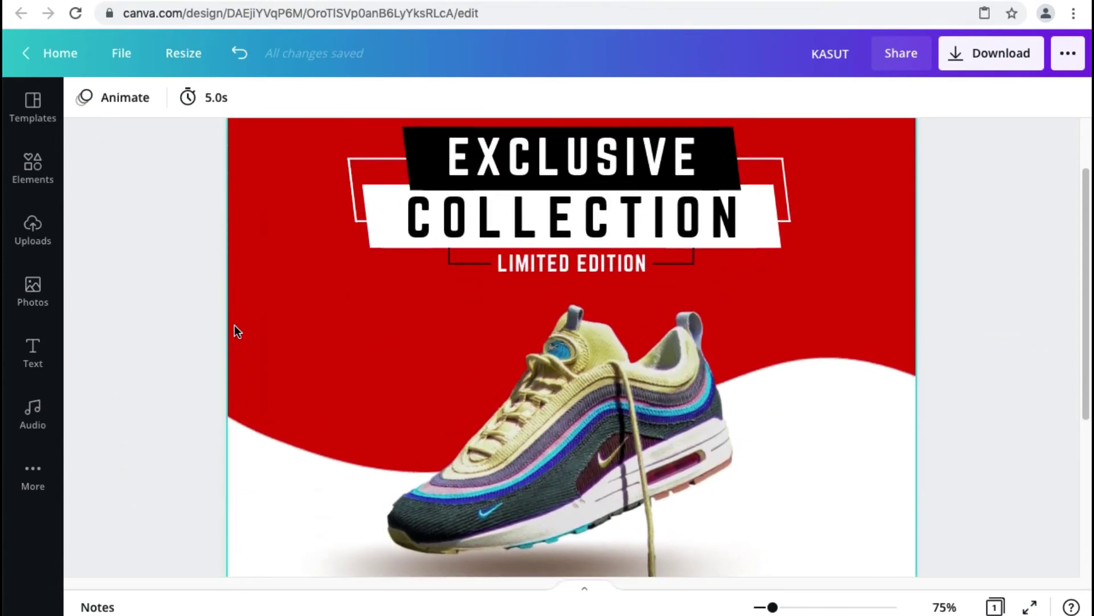
- Add a four-sided block and a square with one rounded end from Lines & Shapes to the poster
{"action": "left_click", "coordinate": [35, 170]}
{"action": "left_click", "coordinate": [203, 288]}
{"action": "scroll", "coordinate": [507, 320], "scroll_direction": "down", "scroll_amount": 2}
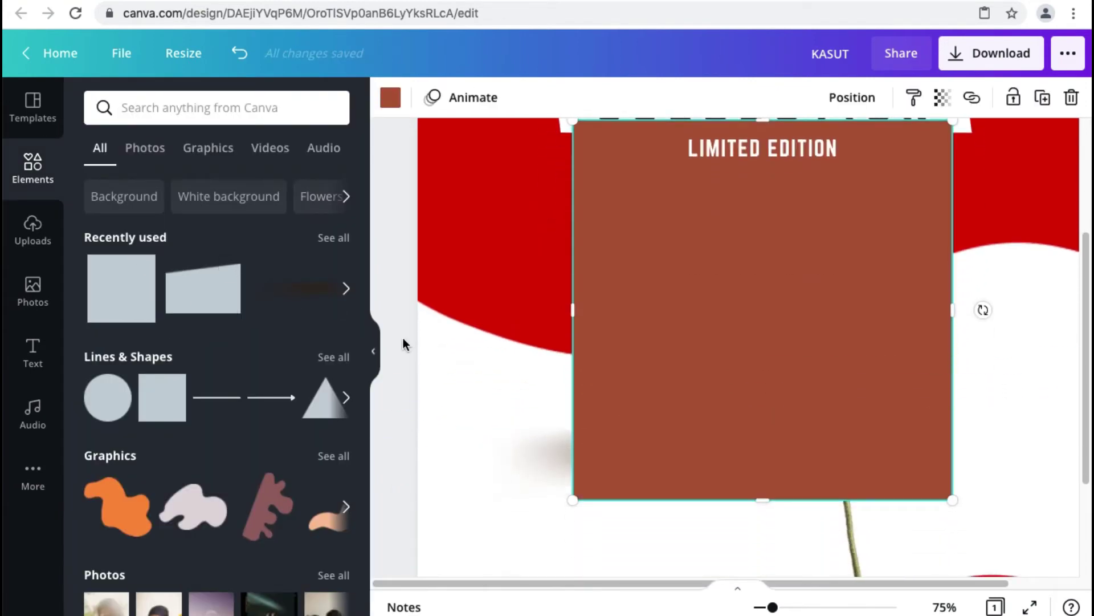
{"action": "left_click", "coordinate": [334, 357]}
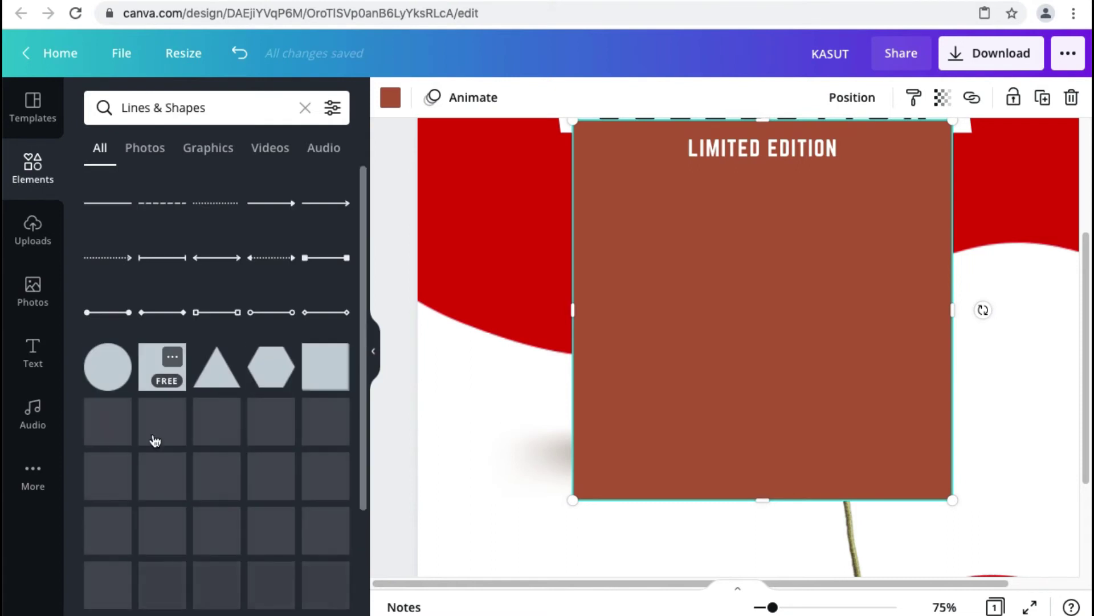
{"action": "scroll", "coordinate": [155, 440], "scroll_direction": "down", "scroll_amount": 5}
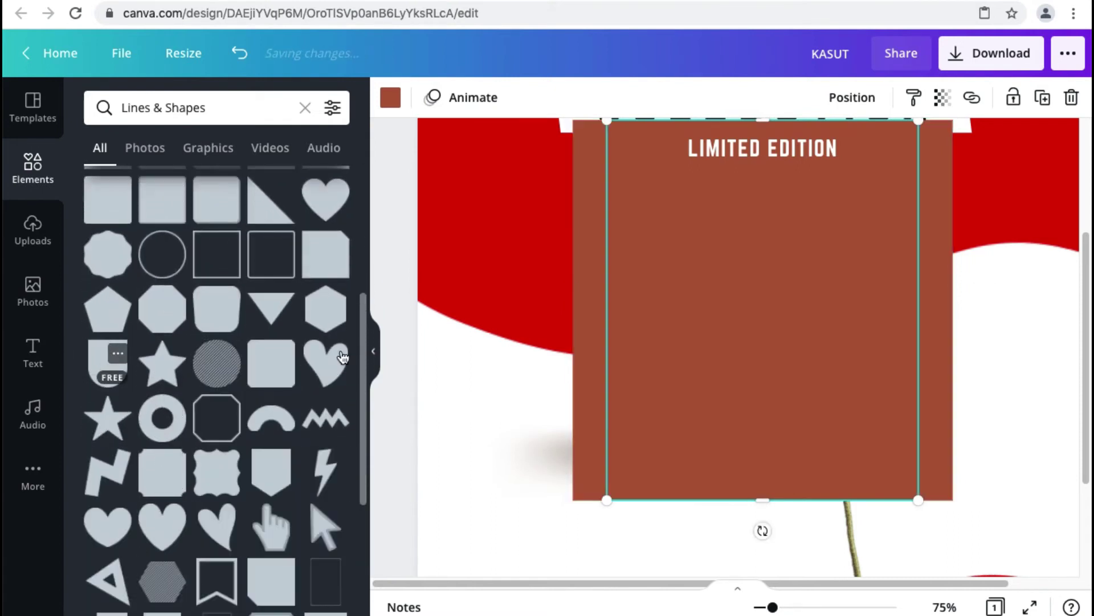
{"action": "left_click", "coordinate": [377, 352]}
- Rotate the rounded-end shape so its round side faces left, shrink it and place it at the poster's lower left
{"action": "left_click_drag", "start_coordinate": [536, 319], "coordinate": [509, 380]}
{"action": "left_click_drag", "start_coordinate": [389, 182], "coordinate": [598, 480]}
{"action": "left_click_drag", "start_coordinate": [728, 510], "coordinate": [659, 571]}
{"action": "left_click_drag", "start_coordinate": [657, 526], "coordinate": [292, 524]}
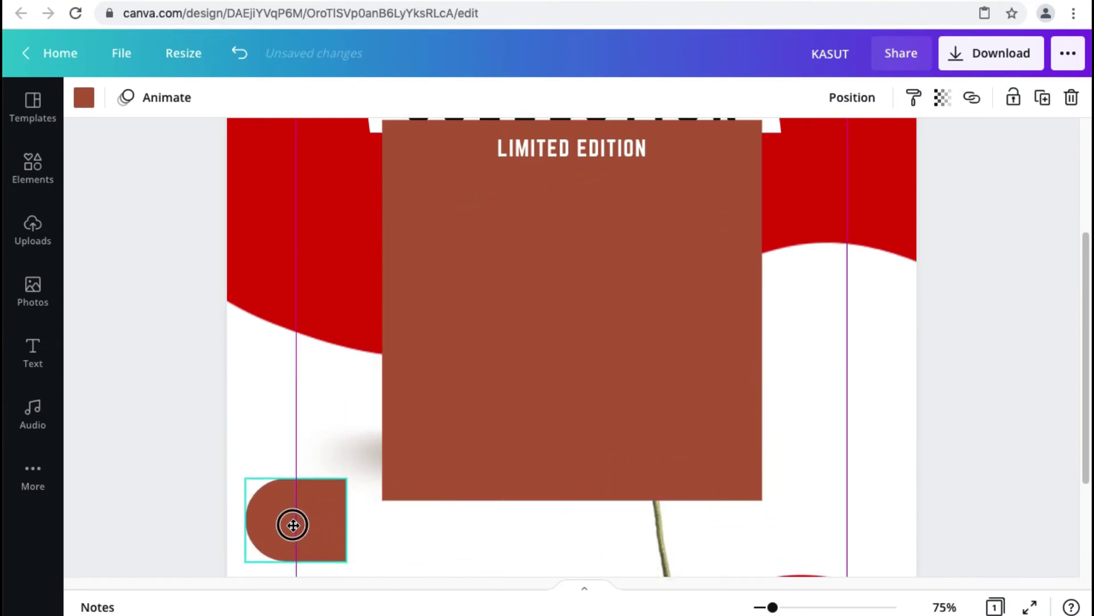
- Shrink the large brown block into a wide rectangle below the shoe, level with the rounded-end shape
{"action": "left_click_drag", "start_coordinate": [536, 293], "coordinate": [495, 367]}
{"action": "left_click_drag", "start_coordinate": [338, 193], "coordinate": [537, 525]}
{"action": "left_click_drag", "start_coordinate": [564, 526], "coordinate": [545, 508]}
{"action": "left_click", "coordinate": [297, 519]}
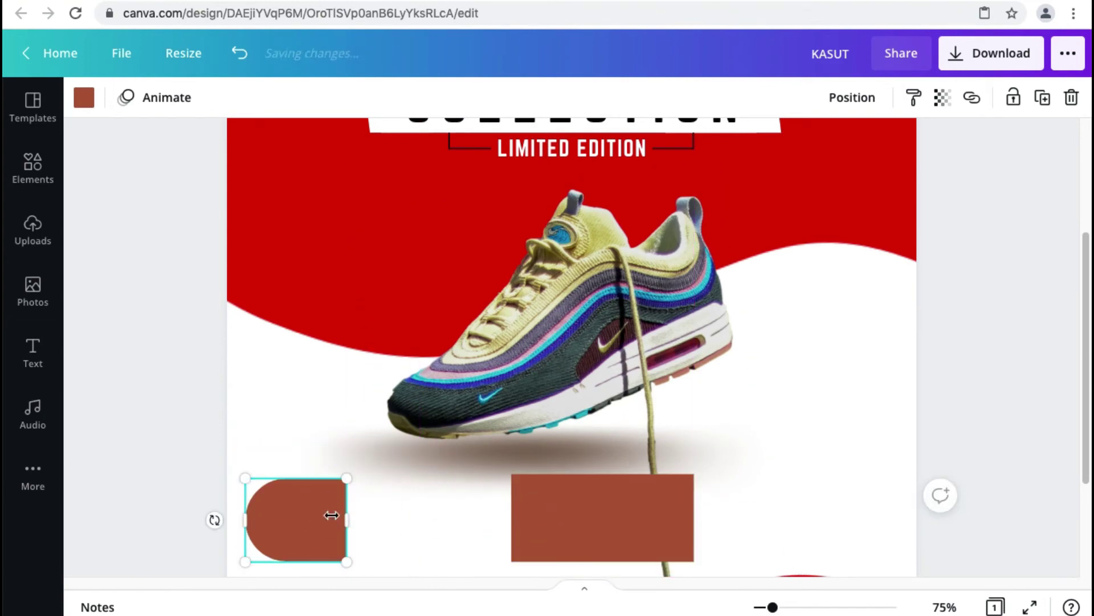
- Stretch the rounded-end shape horizontally to nearly twice its width
{"action": "left_click_drag", "start_coordinate": [347, 510], "coordinate": [430, 499]}
{"action": "left_click", "coordinate": [190, 436]}
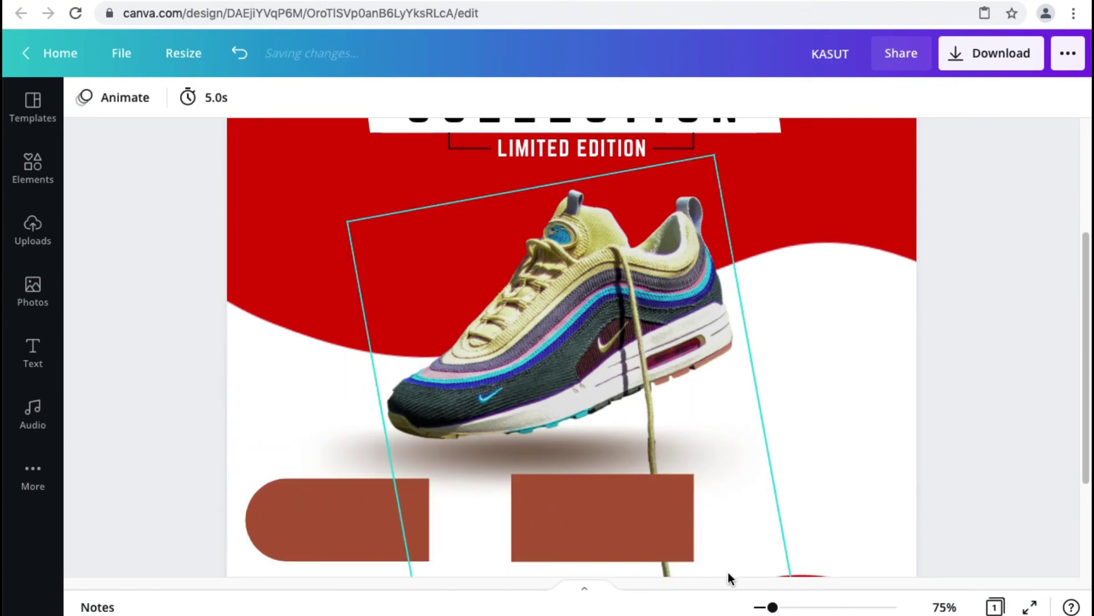
{"action": "left_click_drag", "start_coordinate": [772, 607], "coordinate": [783, 608]}
{"action": "scroll", "coordinate": [463, 436], "scroll_direction": "down", "scroll_amount": 5}
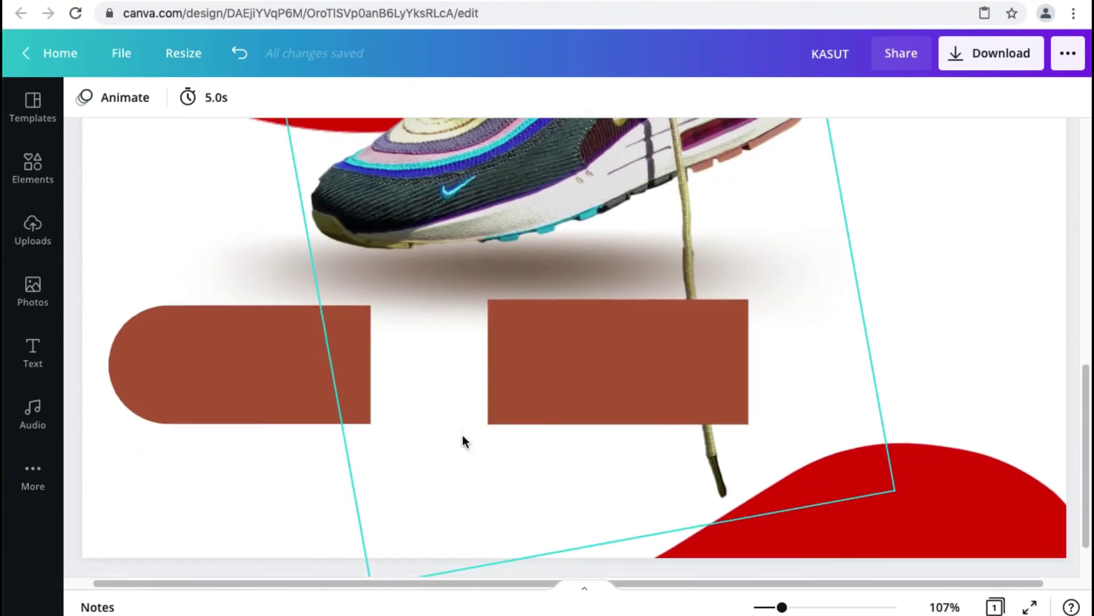
- Move the rounded-end shape lower and fit the brown rectangle level with it at the same height, overlapping its straight end
{"action": "left_click_drag", "start_coordinate": [252, 339], "coordinate": [255, 413]}
{"action": "scroll", "coordinate": [349, 349], "scroll_direction": "left", "scroll_amount": 2}
{"action": "left_click_drag", "start_coordinate": [566, 346], "coordinate": [408, 418]}
{"action": "left_click_drag", "start_coordinate": [329, 487], "coordinate": [338, 476]}
- Bring the brown rectangle to the front and slide it further over the rounded-end shape
{"action": "right_click", "coordinate": [411, 391]}
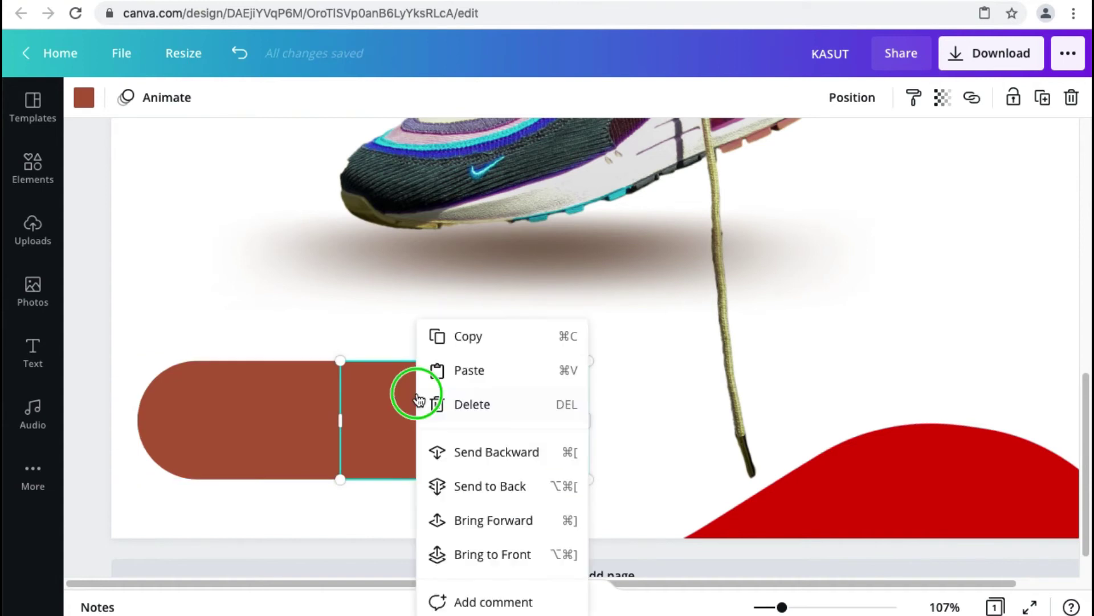
{"action": "left_click", "coordinate": [491, 555]}
{"action": "left_click_drag", "start_coordinate": [392, 415], "coordinate": [321, 416]}
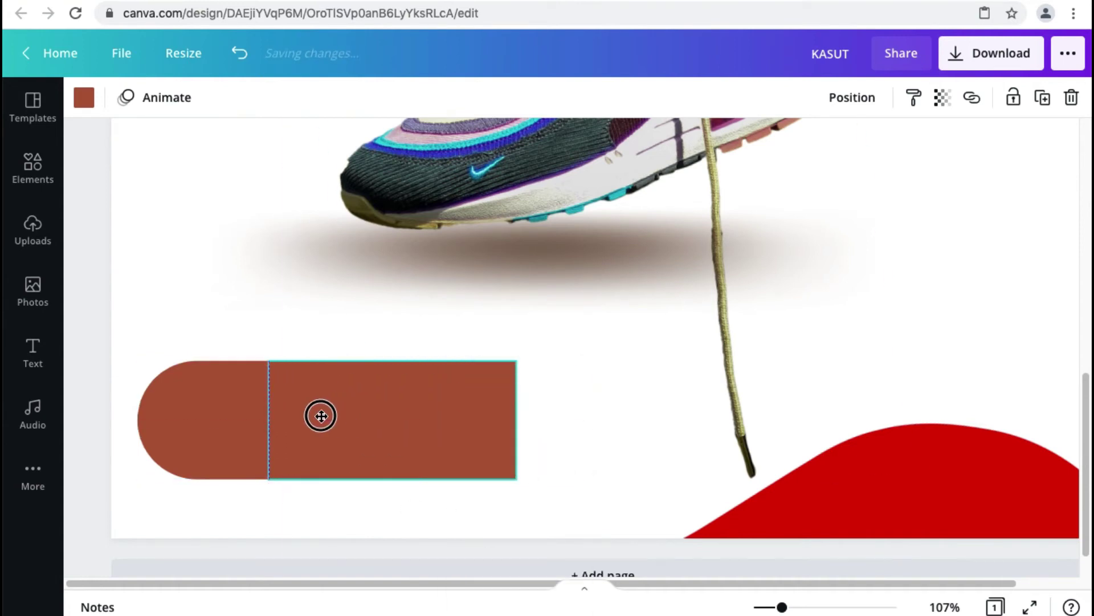
- Recolour the rounded-end shape black from the document colours
{"action": "left_click", "coordinate": [200, 406]}
{"action": "left_click", "coordinate": [84, 97]}
{"action": "left_click", "coordinate": [147, 186]}
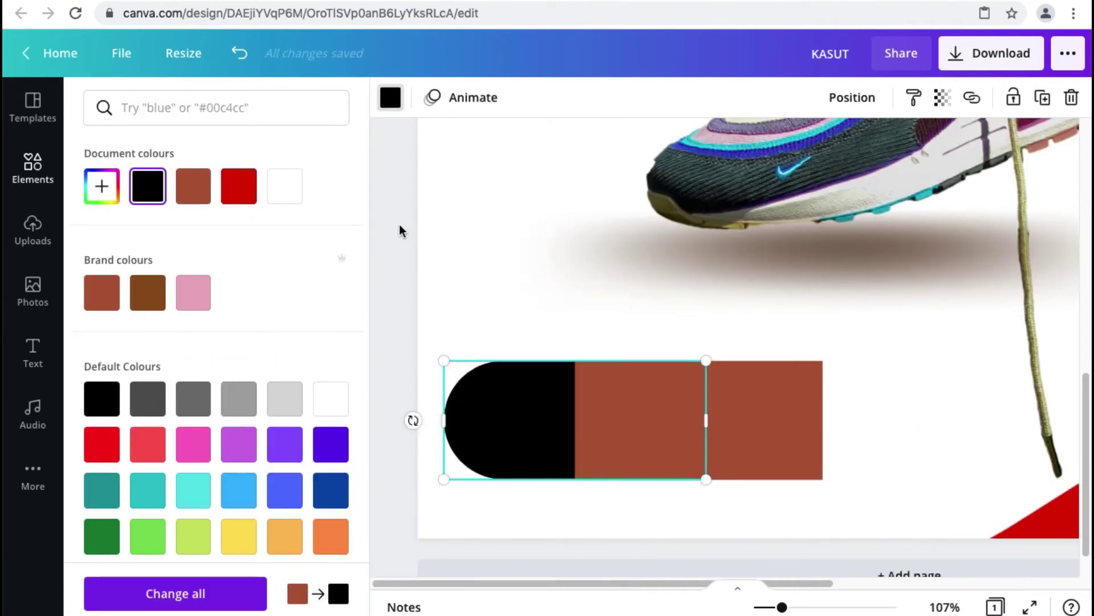
{"action": "key", "text": "Escape"}
- Recolour the brown rectangle with the document's red
{"action": "left_click", "coordinate": [471, 392]}
{"action": "left_click", "coordinate": [84, 102]}
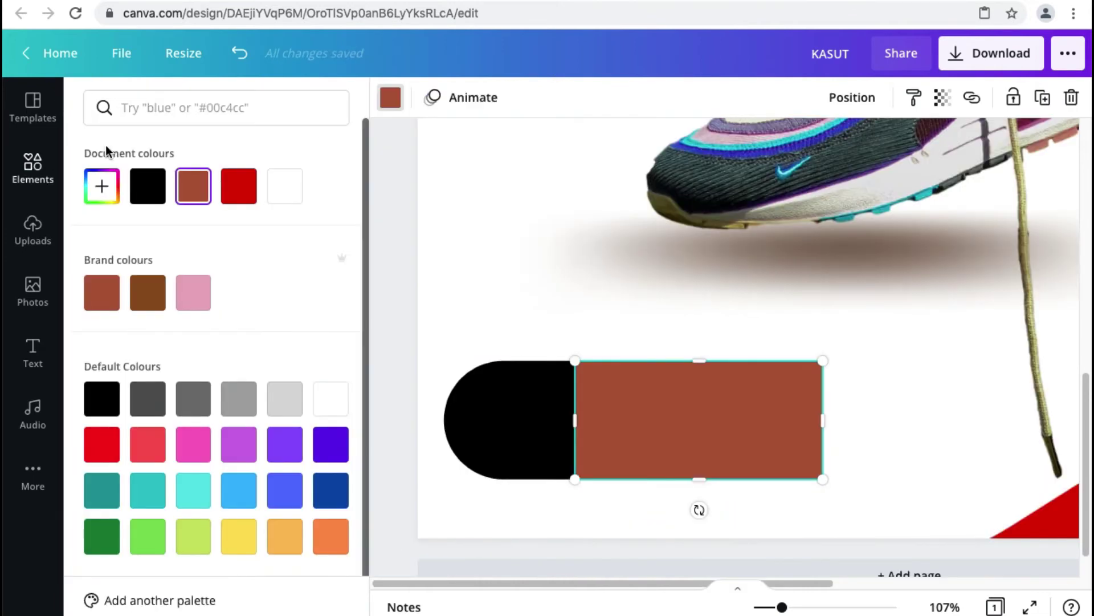
{"action": "left_click", "coordinate": [239, 186]}
{"action": "key", "text": "Escape"}
{"action": "left_click", "coordinate": [152, 320]}
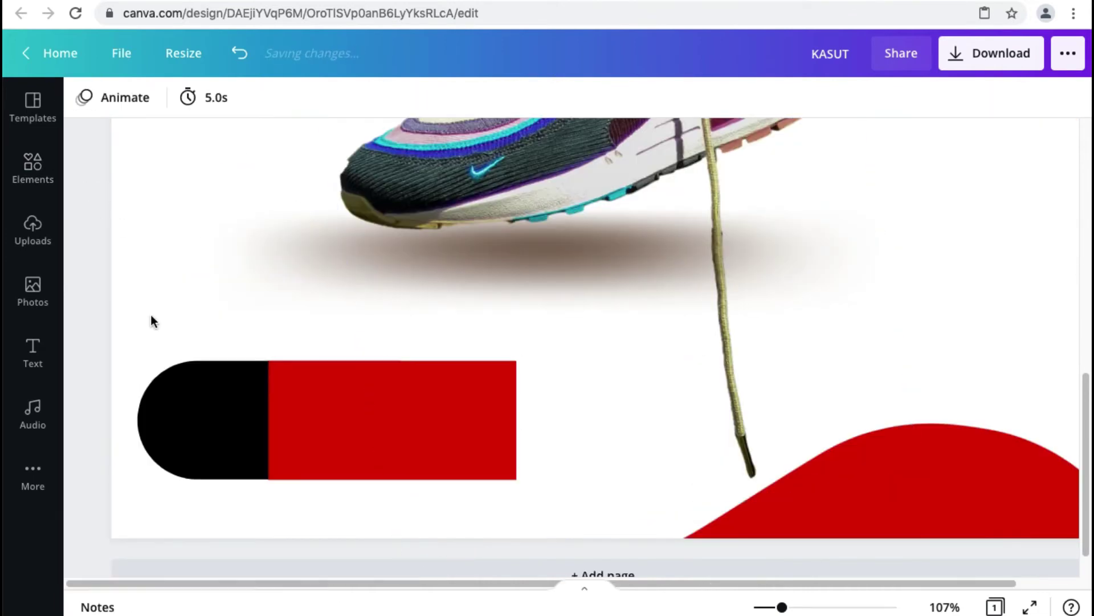
- Widen the red rectangle to about 357 × 130 px, keeping its edge against the black end fixed
{"action": "left_click", "coordinate": [348, 412]}
{"action": "left_click_drag", "start_coordinate": [516, 412], "coordinate": [596, 412]}
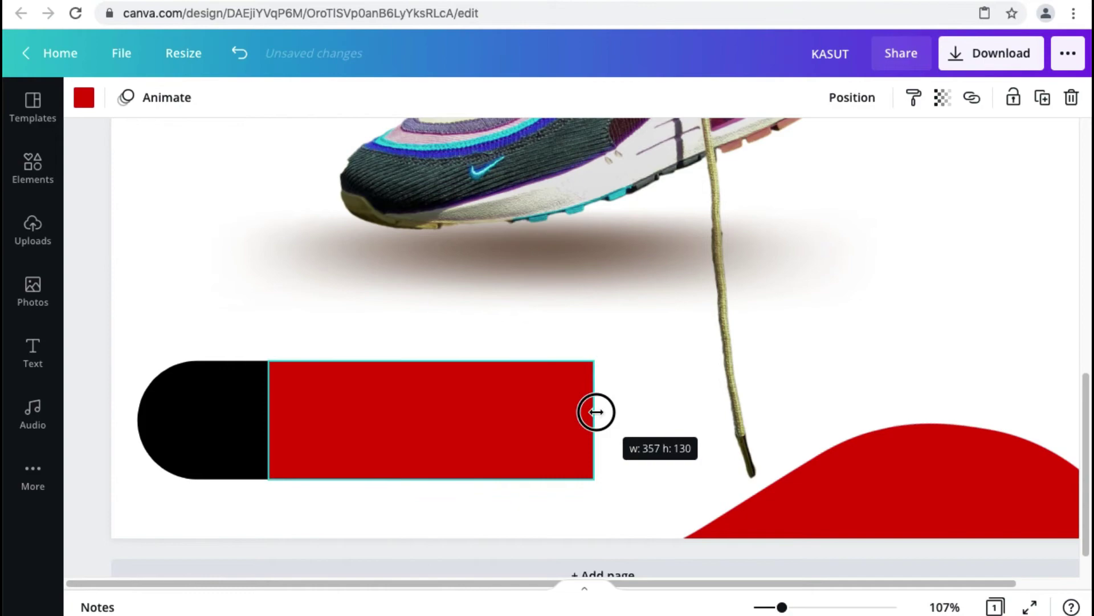
{"action": "left_click", "coordinate": [135, 314]}
- Bring LIMITED EDITION text from below the banners down onto the red rectangle
{"action": "scroll", "coordinate": [456, 293], "scroll_direction": "up", "scroll_amount": 10}
{"action": "scroll", "coordinate": [457, 293], "scroll_direction": "down", "scroll_amount": 1}
{"action": "left_click", "coordinate": [548, 302]}
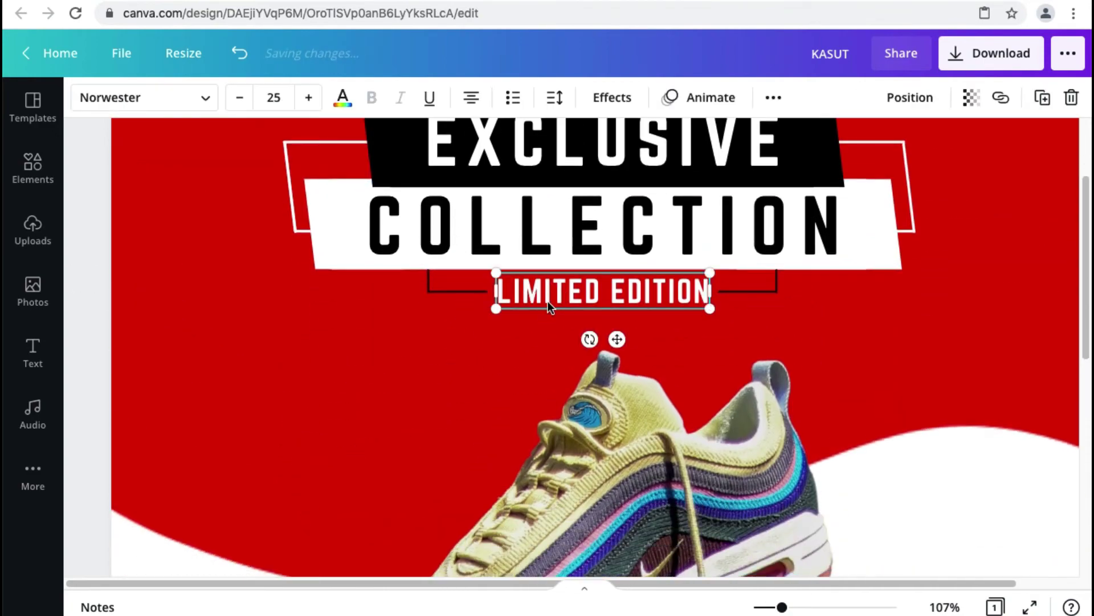
{"action": "left_click_drag", "start_coordinate": [548, 301], "coordinate": [261, 515]}
{"action": "scroll", "coordinate": [282, 190], "scroll_direction": "down", "scroll_amount": 5}
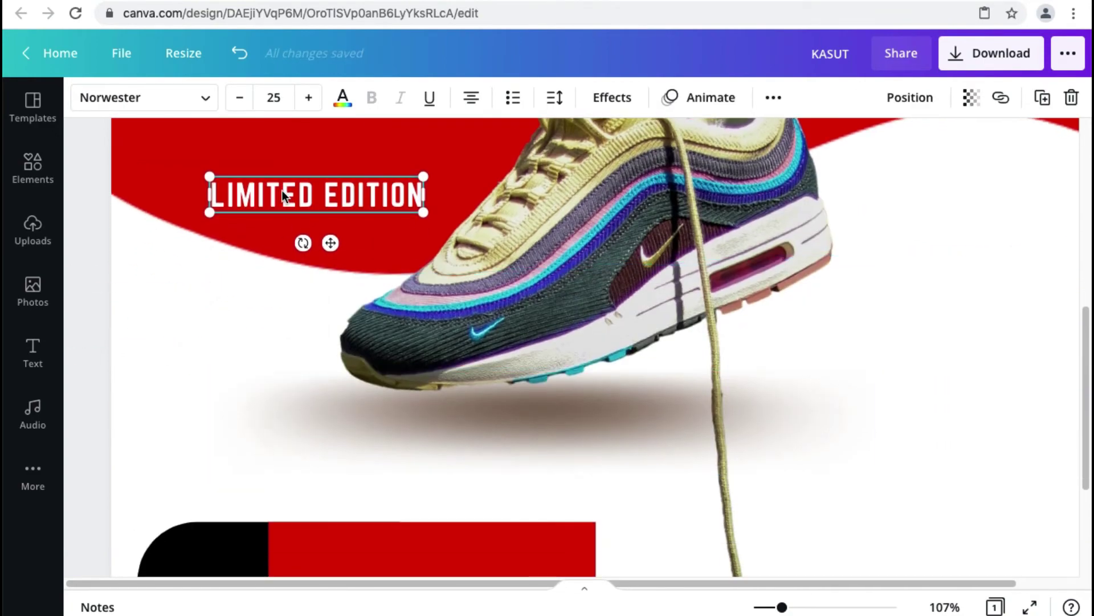
{"action": "left_click_drag", "start_coordinate": [282, 190], "coordinate": [388, 463]}
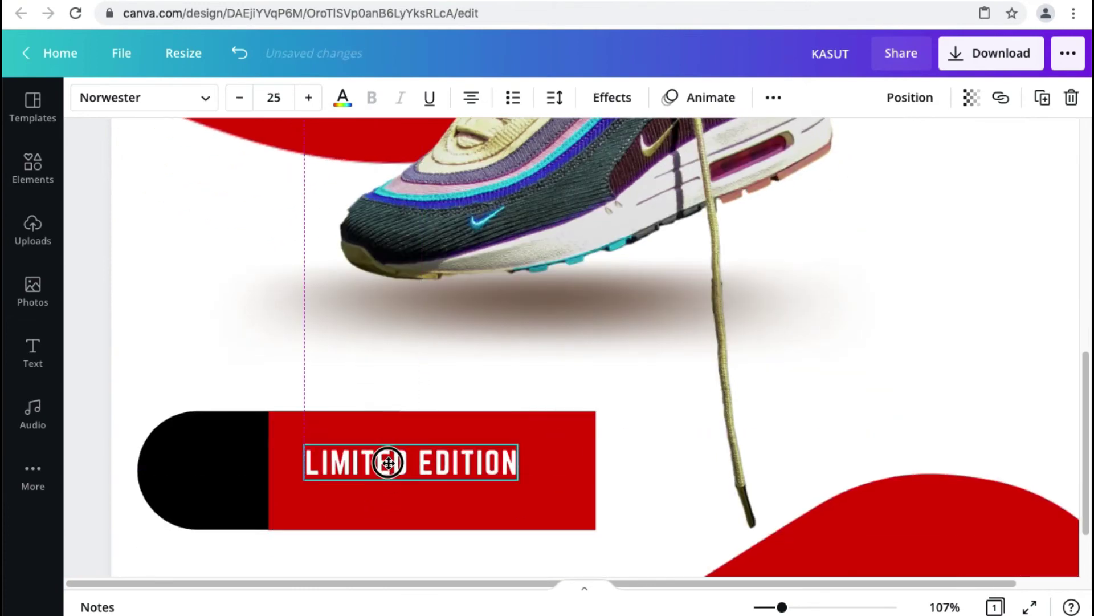
- Set the letter spacing of the text on the red rectangle to 0 and replace its wording with SHOP NOW!
{"action": "left_click", "coordinate": [556, 101]}
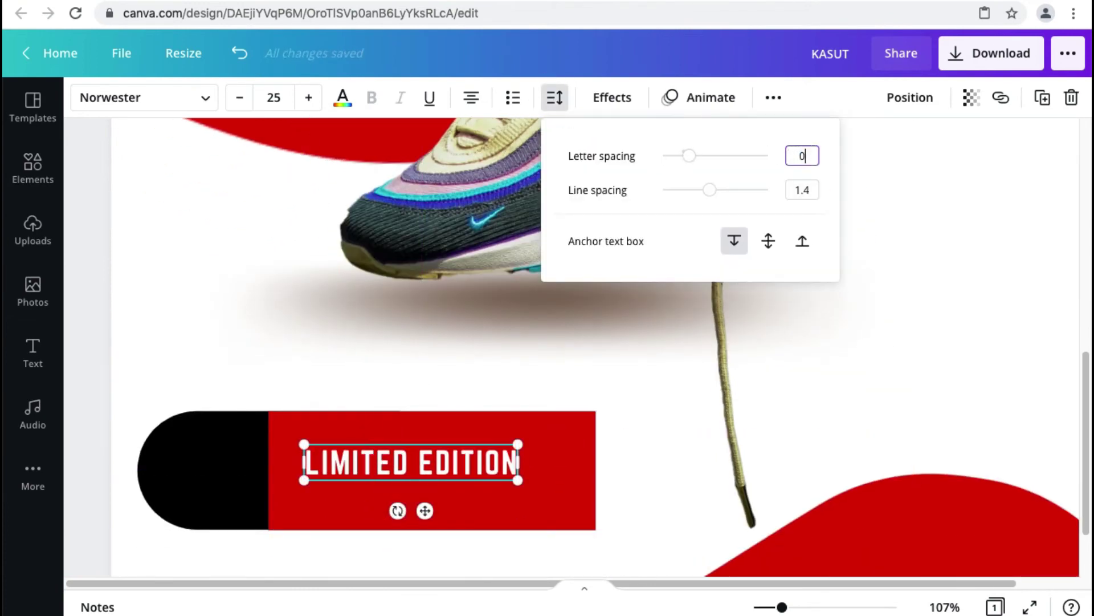
{"action": "double_click", "coordinate": [469, 466]}
{"action": "type", "text": "S"}
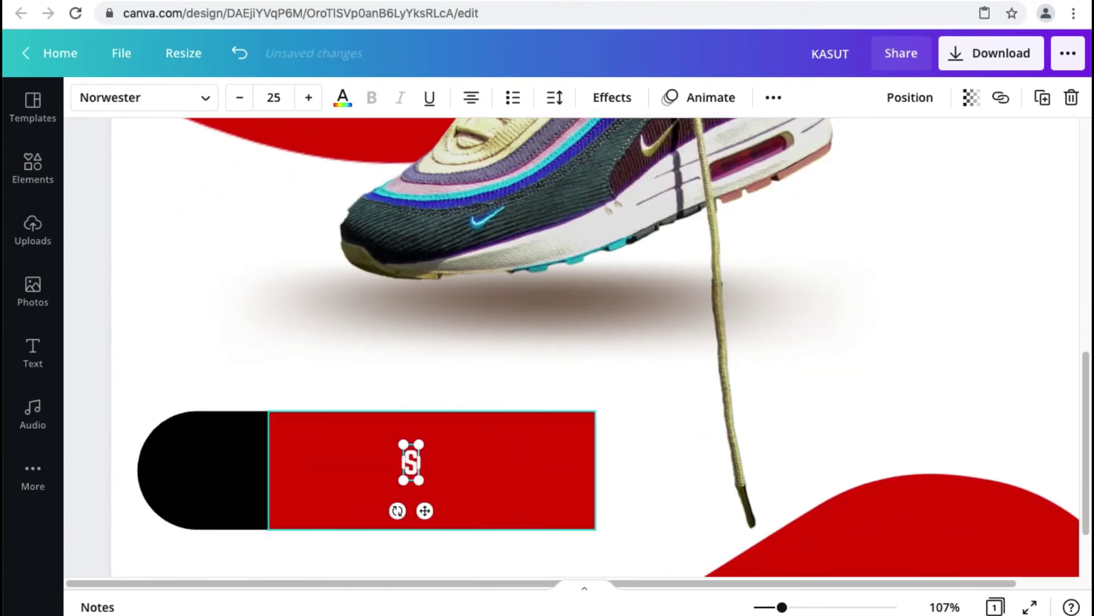
{"action": "type", "text": "HOP NOW!"}
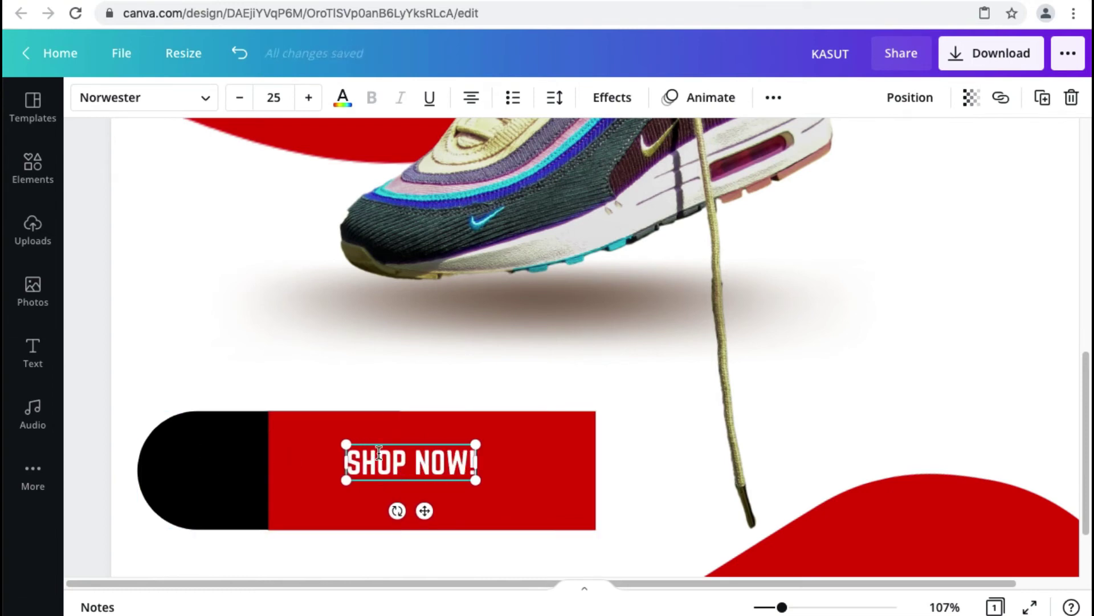
- Set the SHOP NOW! text to font size 30
{"action": "triple_click", "coordinate": [398, 462]}
{"action": "left_click", "coordinate": [284, 98]}
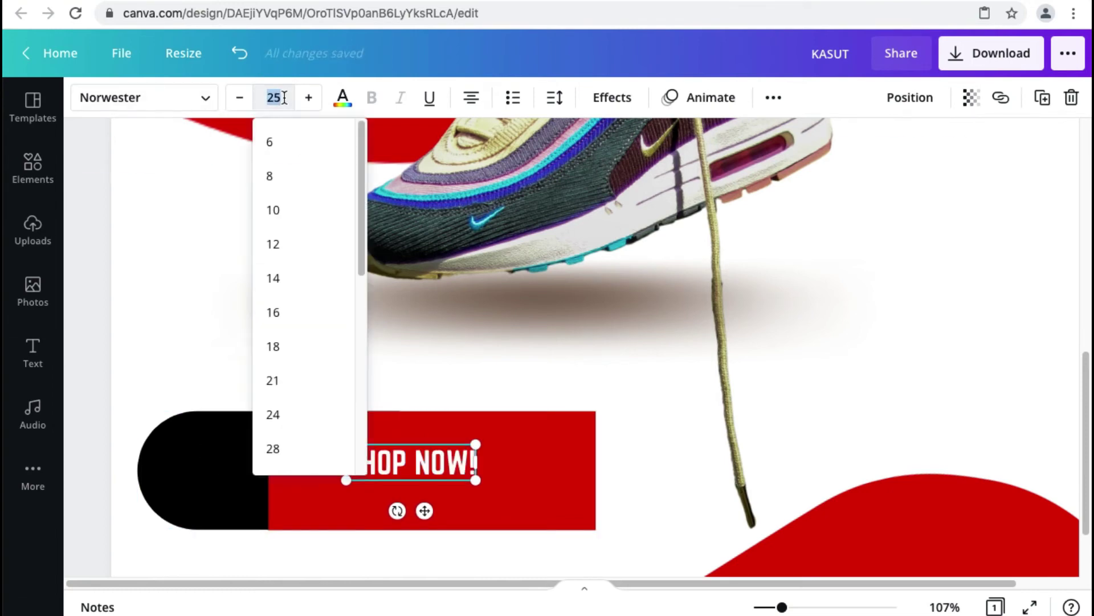
{"action": "key", "text": "Return"}
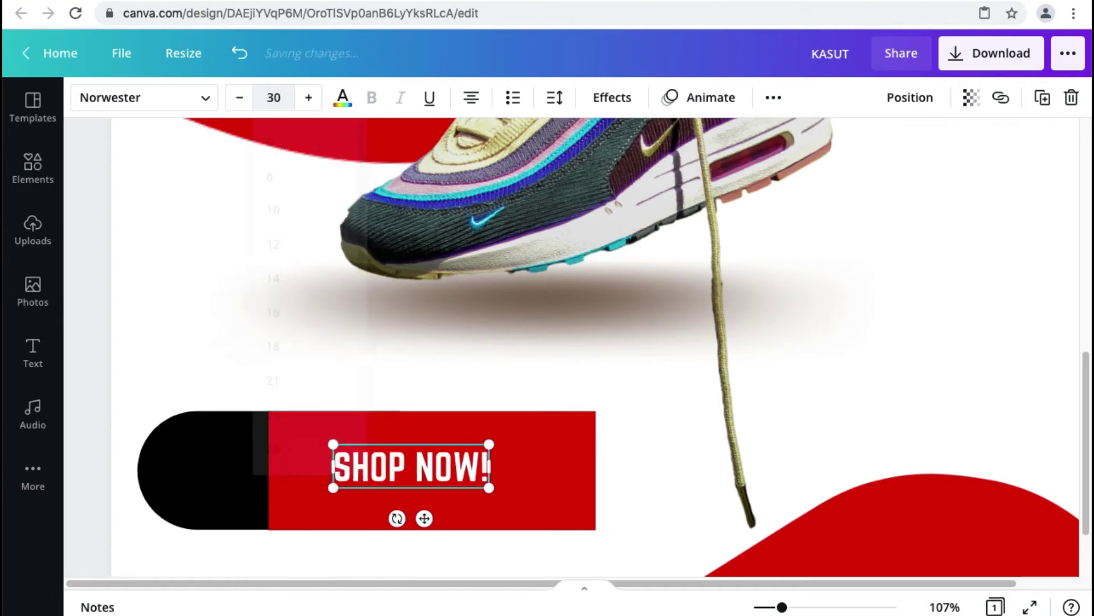
{"action": "left_click", "coordinate": [84, 315]}
- Shrink the black and red shapes together and position them so the red part closely frames the SHOP NOW! text
{"action": "left_click", "coordinate": [310, 429]}
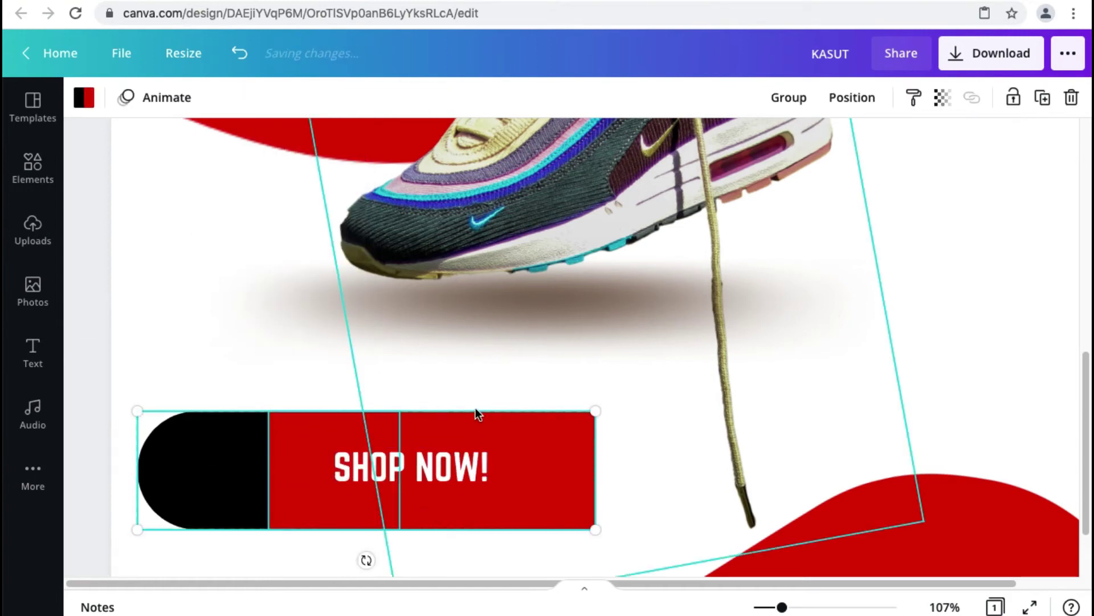
{"action": "left_click_drag", "start_coordinate": [595, 412], "coordinate": [422, 497]}
{"action": "left_click_drag", "start_coordinate": [275, 501], "coordinate": [310, 465]}
{"action": "left_click", "coordinate": [129, 452]}
{"action": "left_click", "coordinate": [319, 461]}
{"action": "left_click", "coordinate": [73, 325]}
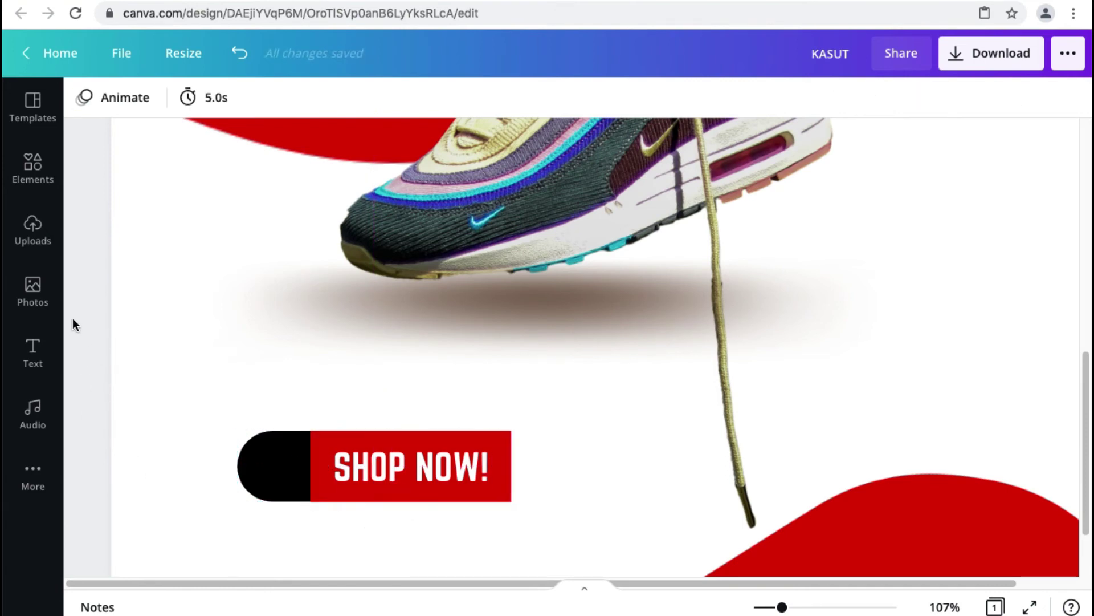
- Search the graphics for "arrow" and add the solid right-pointing triangle to the poster
{"action": "left_click", "coordinate": [39, 165]}
{"action": "left_click", "coordinate": [120, 108]}
{"action": "type", "text": "arro"}
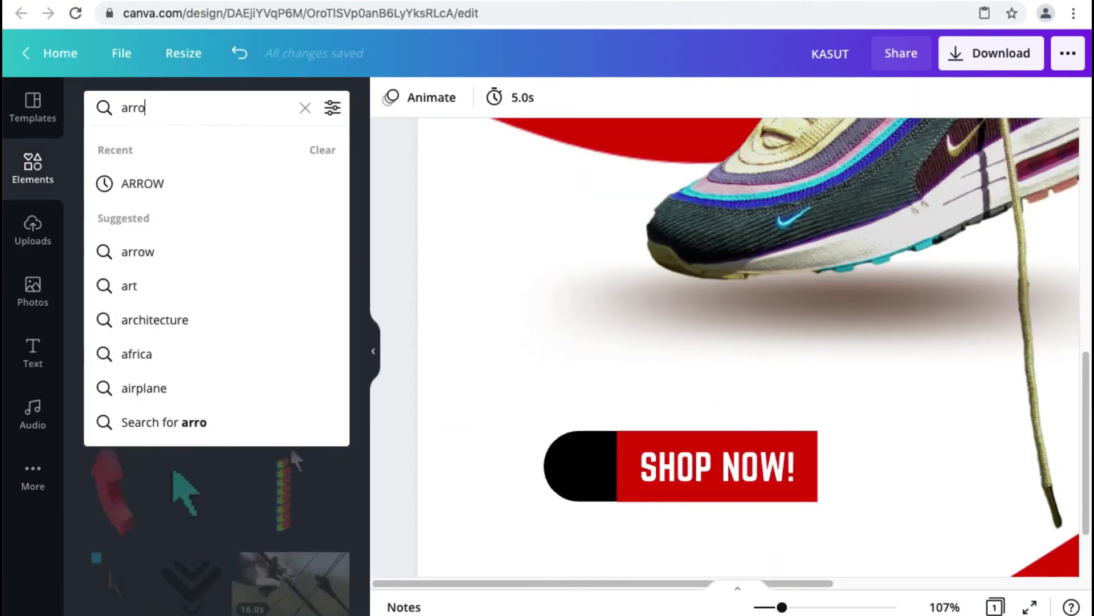
{"action": "type", "text": "w"}
{"action": "key", "text": "Return"}
{"action": "left_click", "coordinate": [208, 147]}
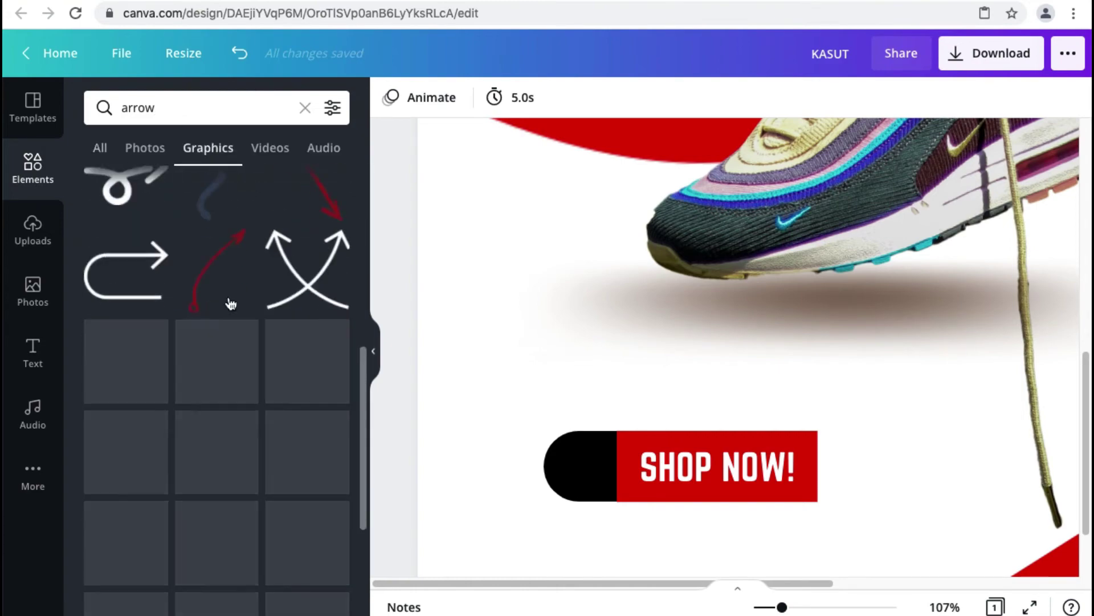
{"action": "scroll", "coordinate": [230, 303], "scroll_direction": "down", "scroll_amount": 15}
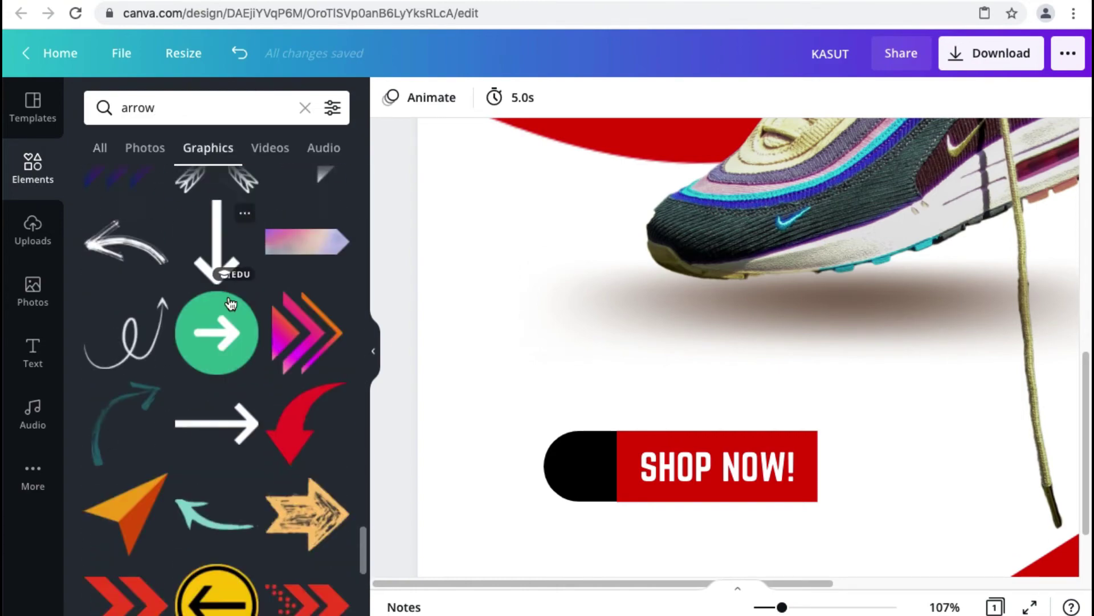
{"action": "scroll", "coordinate": [231, 303], "scroll_direction": "down", "scroll_amount": 15}
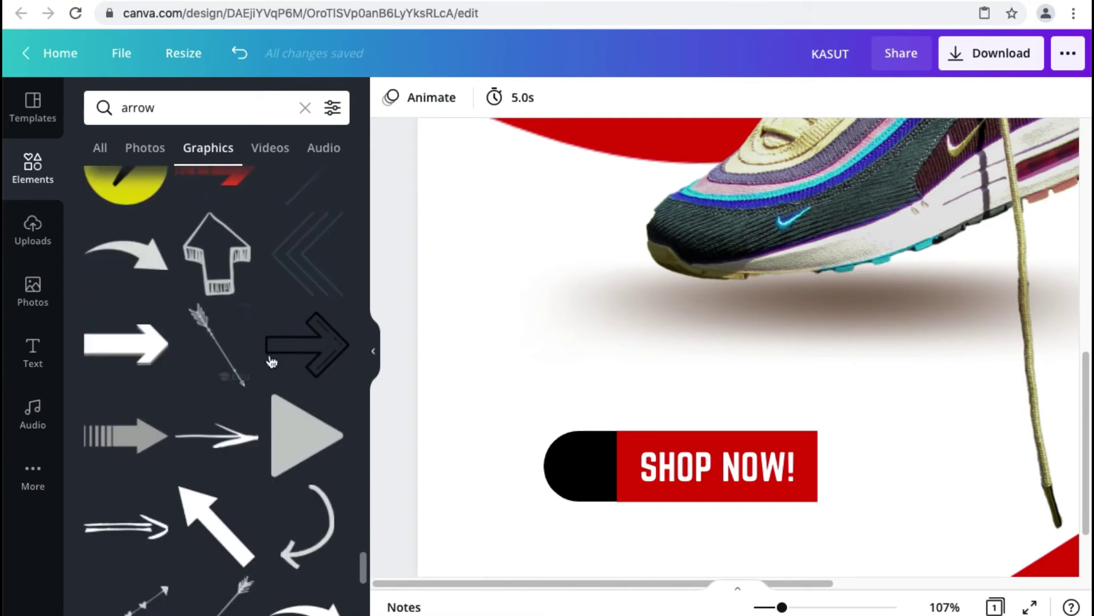
{"action": "left_click", "coordinate": [305, 434]}
{"action": "left_click", "coordinate": [373, 351]}
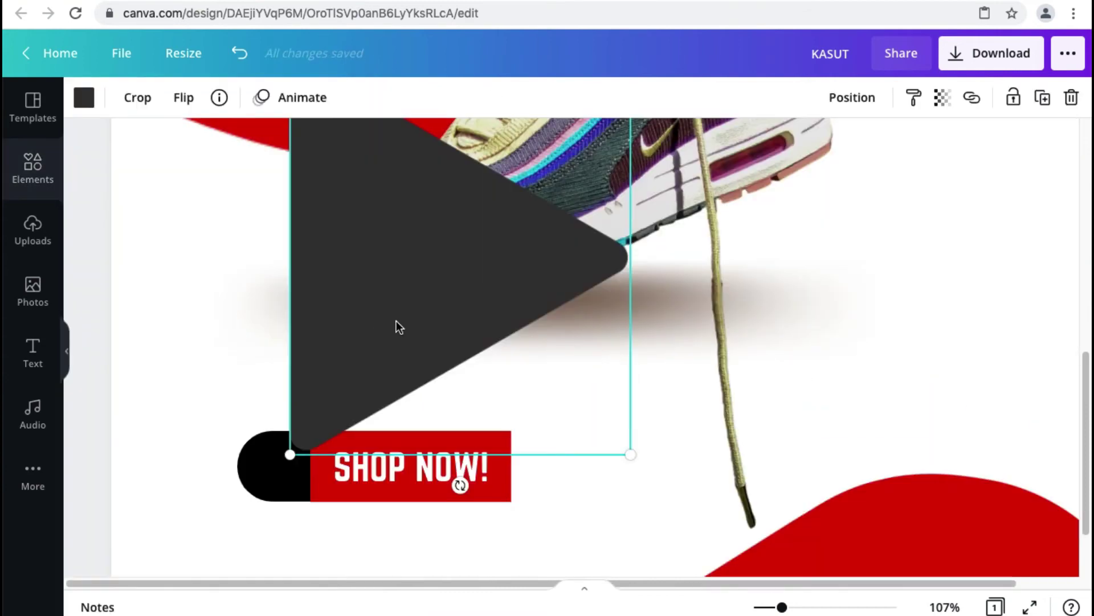
- Shrink the triangle, place it on the label's black end and colour it white
{"action": "left_click_drag", "start_coordinate": [396, 322], "coordinate": [407, 374]}
{"action": "left_click_drag", "start_coordinate": [288, 174], "coordinate": [292, 475]}
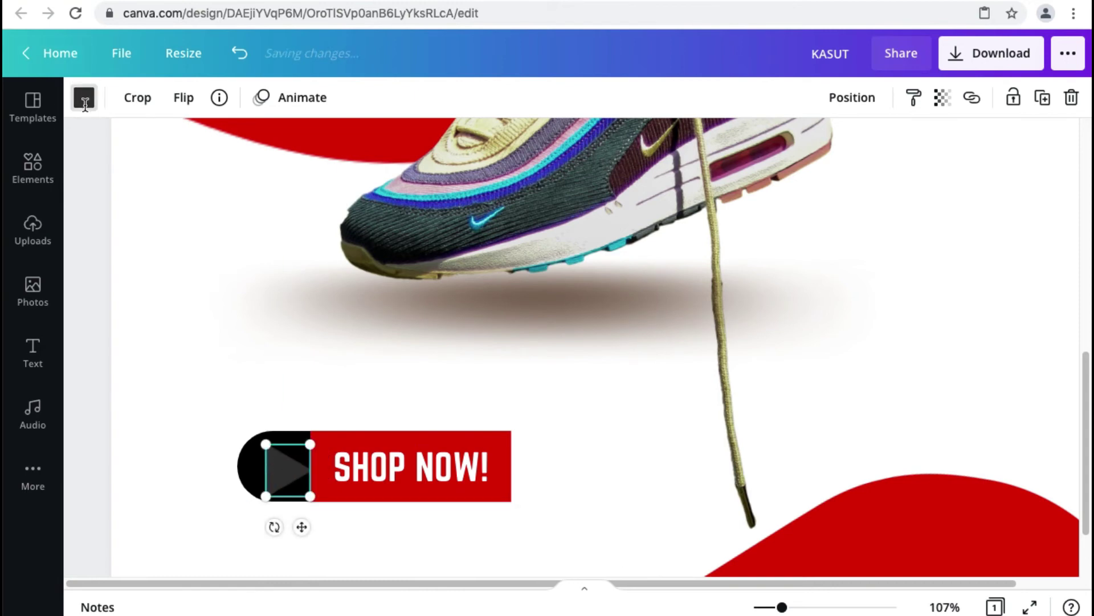
{"action": "left_click", "coordinate": [85, 100]}
{"action": "left_click", "coordinate": [286, 187]}
{"action": "left_click", "coordinate": [393, 271]}
{"action": "left_click", "coordinate": [274, 399]}
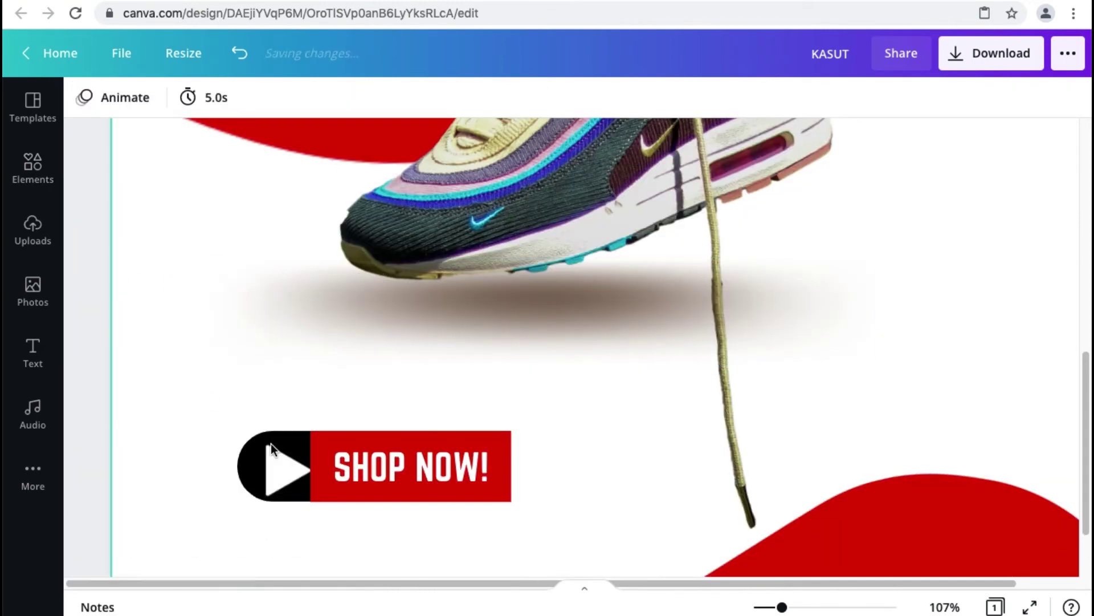
- Reduce the white triangle further and centre it on the black rounded end beside SHOP NOW!
{"action": "left_click_drag", "start_coordinate": [272, 444], "coordinate": [260, 409]}
{"action": "scroll", "coordinate": [269, 435], "scroll_direction": "up", "scroll_amount": 5}
{"action": "scroll", "coordinate": [290, 391], "scroll_direction": "down", "scroll_amount": 2}
{"action": "scroll", "coordinate": [290, 391], "scroll_direction": "left", "scroll_amount": 3}
{"action": "left_click", "coordinate": [329, 301]}
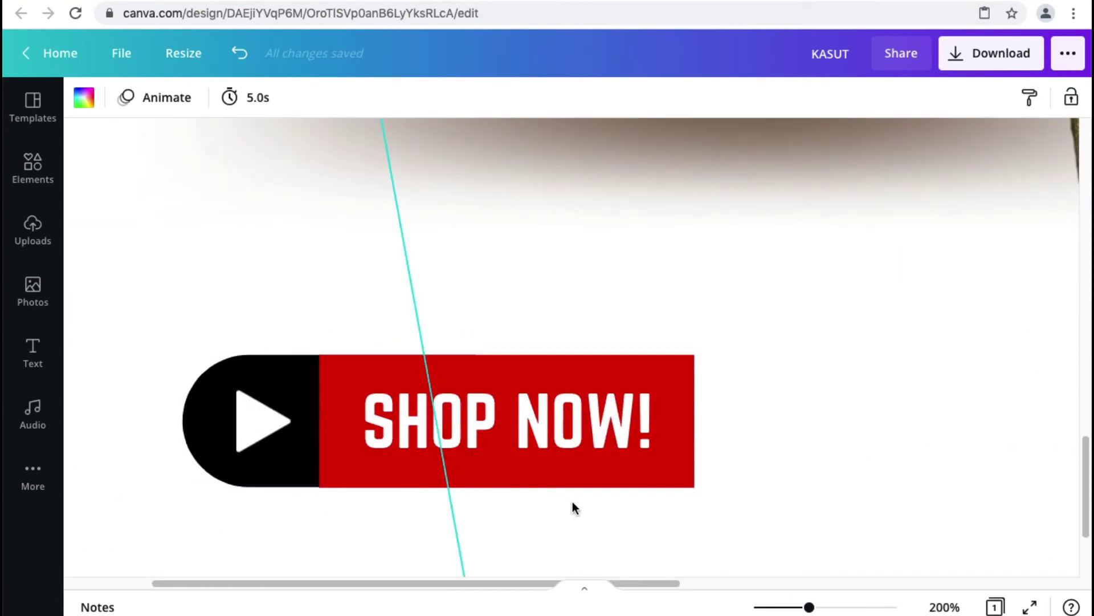
{"action": "scroll", "coordinate": [575, 507], "scroll_direction": "down", "scroll_amount": 2}
{"action": "scroll", "coordinate": [574, 508], "scroll_direction": "down", "scroll_amount": 2}
{"action": "left_click", "coordinate": [86, 266]}
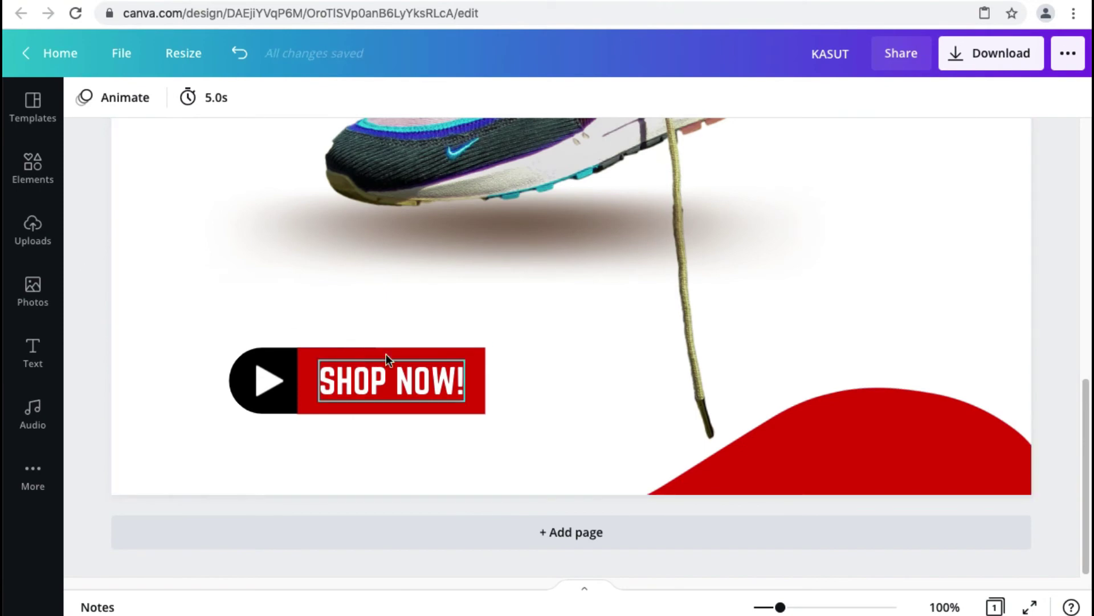
- Shrink the red and black label shapes together and centre them vertically on the SHOP NOW! text
{"action": "key", "text": "super+minus"}
{"action": "left_click", "coordinate": [151, 347]}
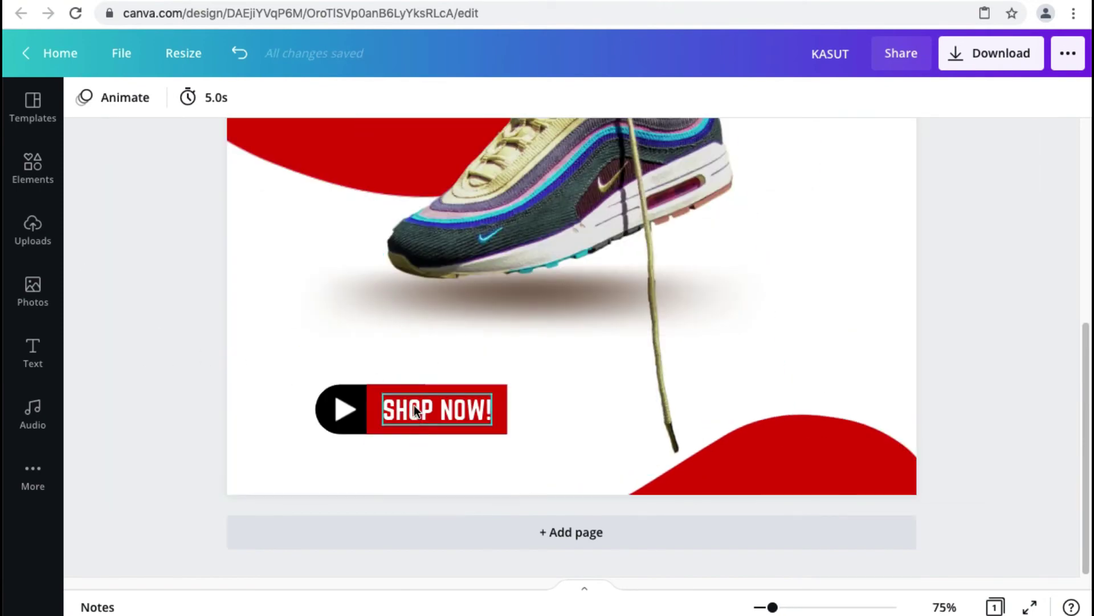
{"action": "key", "text": "super+plus"}
{"action": "left_click", "coordinate": [474, 416]}
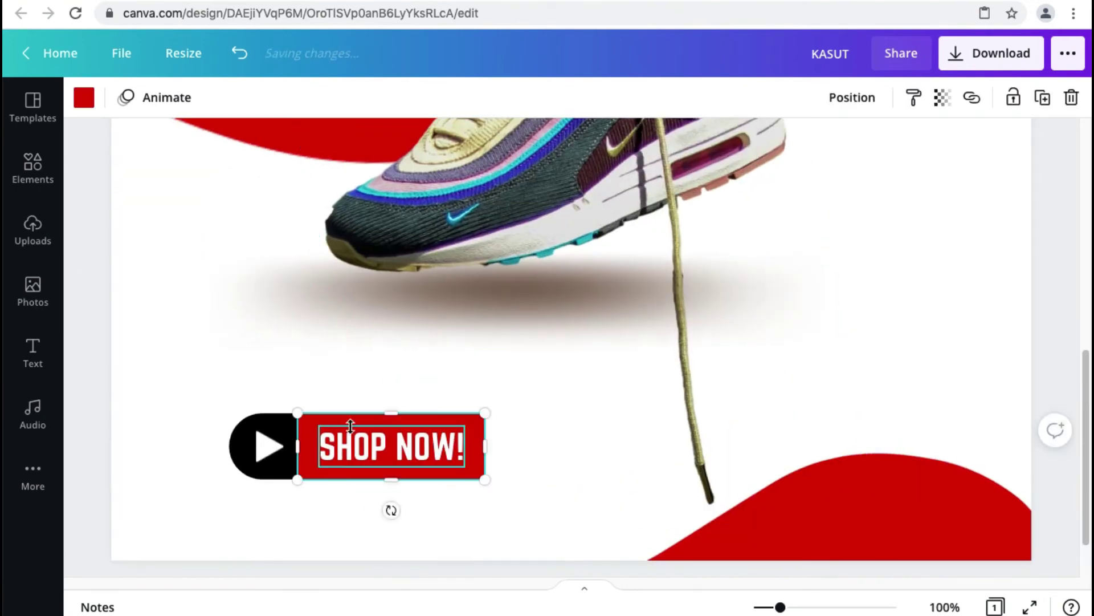
{"action": "left_click", "coordinate": [272, 427], "text": "shift"}
{"action": "left_click_drag", "start_coordinate": [227, 409], "coordinate": [291, 426]}
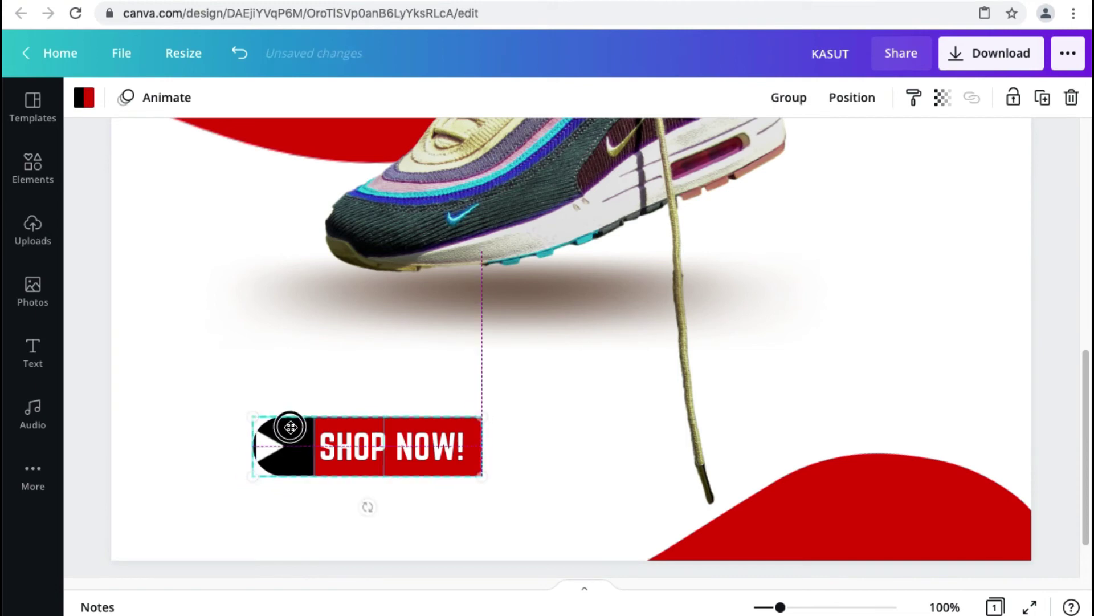
{"action": "left_click", "coordinate": [124, 399]}
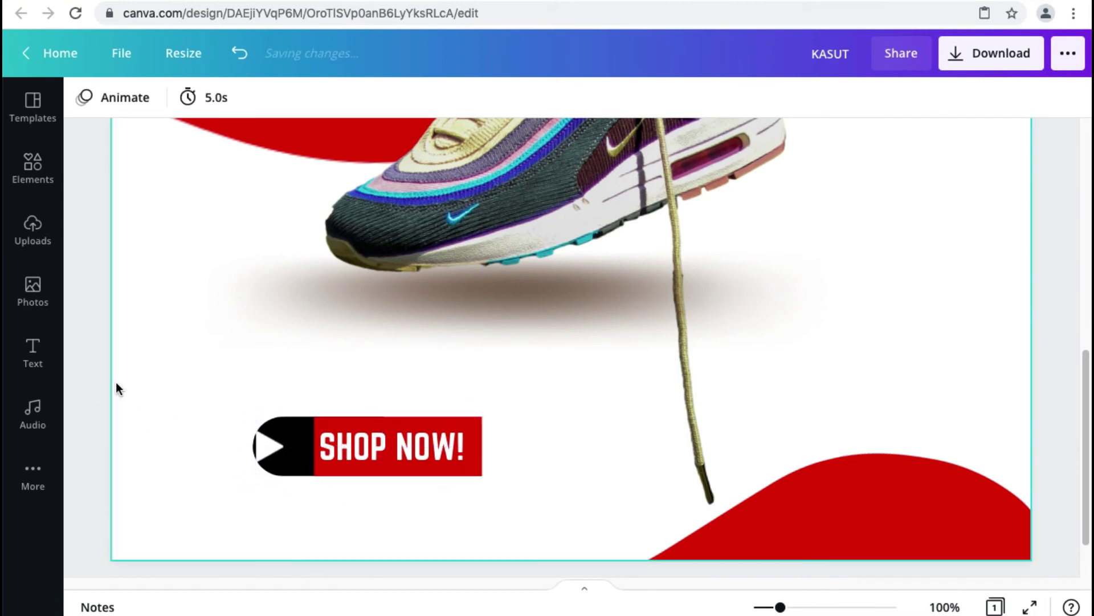
- Reposition the black rounded end around the white triangle and extend the red block to even the margins around SHOP NOW!
{"action": "left_click", "coordinate": [272, 450]}
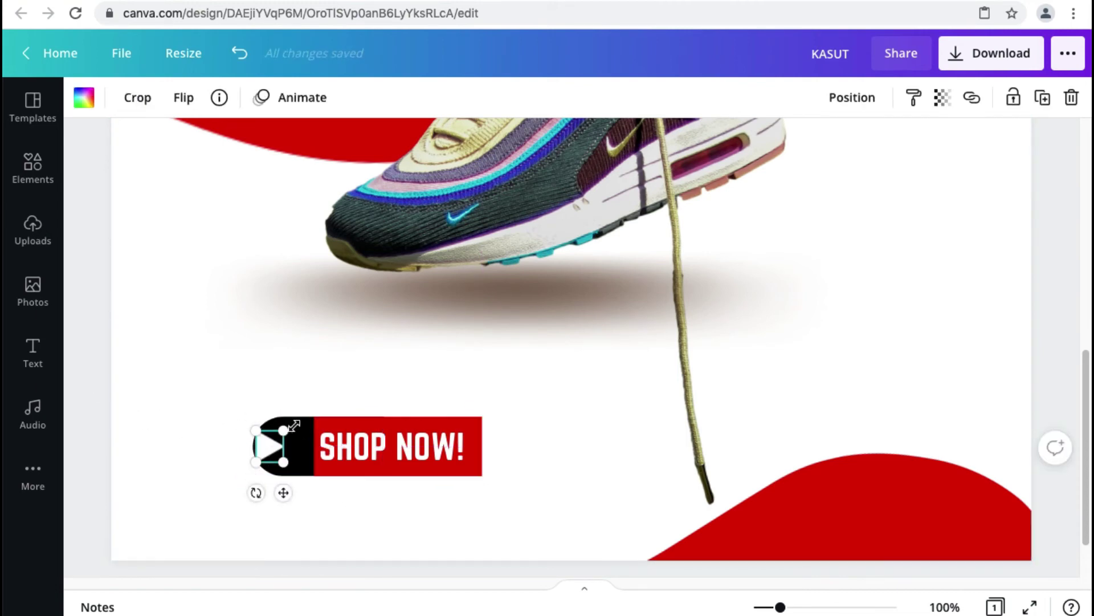
{"action": "mouse_move", "coordinate": [305, 436]}
{"action": "left_mouse_down"}
{"action": "mouse_move", "coordinate": [285, 433]}
{"action": "mouse_move", "coordinate": [302, 442]}
{"action": "left_mouse_up"}
{"action": "left_click", "coordinate": [387, 456]}
{"action": "left_click", "coordinate": [100, 374]}
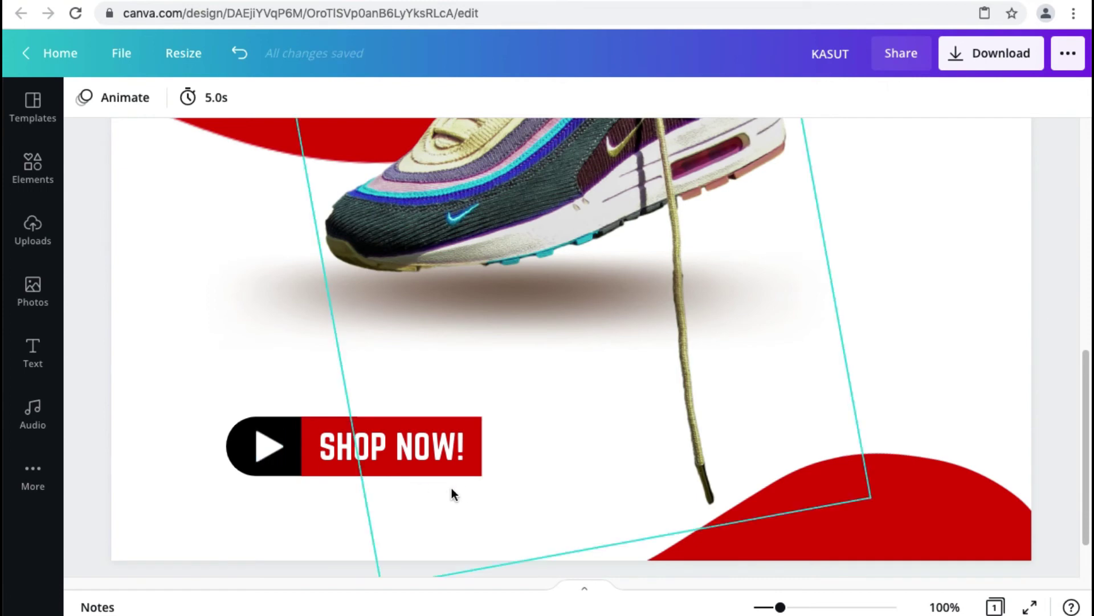
- Group the triangle, black end, red rectangle and SHOP NOW! text into one button
{"action": "left_click", "coordinate": [269, 447]}
{"action": "left_click", "coordinate": [449, 420], "text": "shift"}
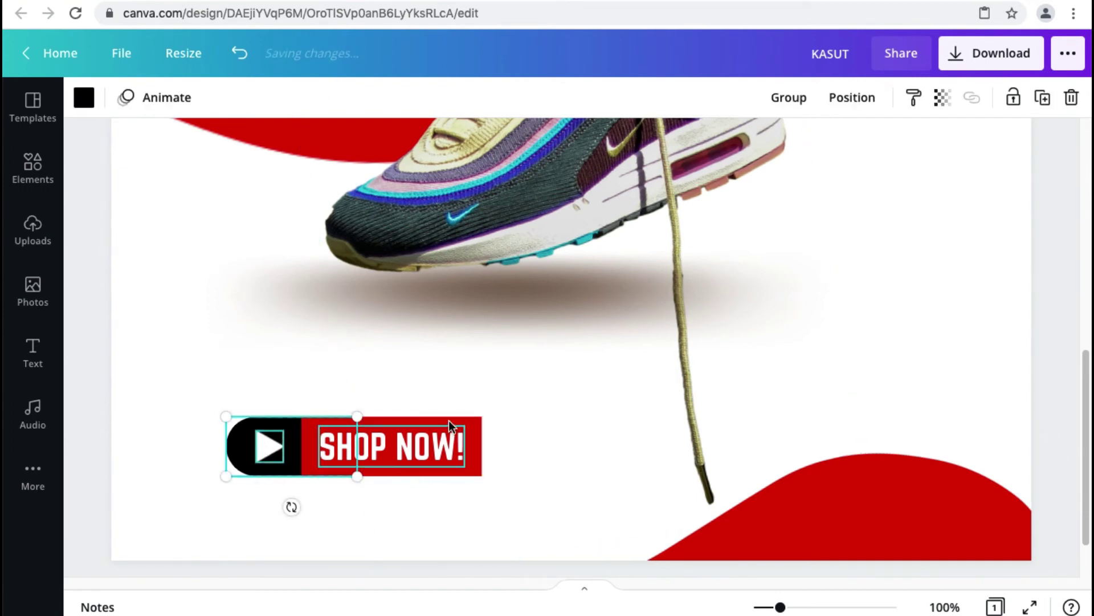
{"action": "left_click", "coordinate": [442, 443], "text": "shift"}
{"action": "key", "text": "ctrl+g"}
{"action": "scroll", "coordinate": [439, 440], "scroll_direction": "down", "scroll_amount": 2}
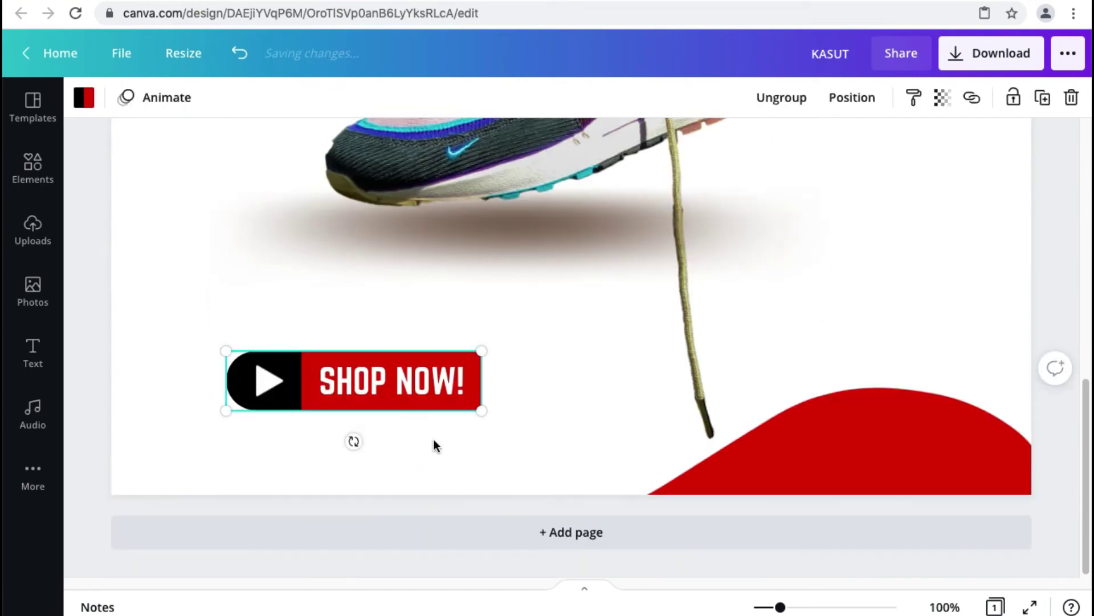
- Duplicate the SHOP NOW! button with one copy in the poster's lower-left corner, and ungroup the copy near the shoelace
{"action": "left_click_drag", "start_coordinate": [402, 378], "coordinate": [802, 312]}
{"action": "left_click", "coordinate": [93, 317]}
{"action": "left_click", "coordinate": [335, 421]}
{"action": "right_click", "coordinate": [804, 314]}
{"action": "left_click", "coordinate": [846, 554]}
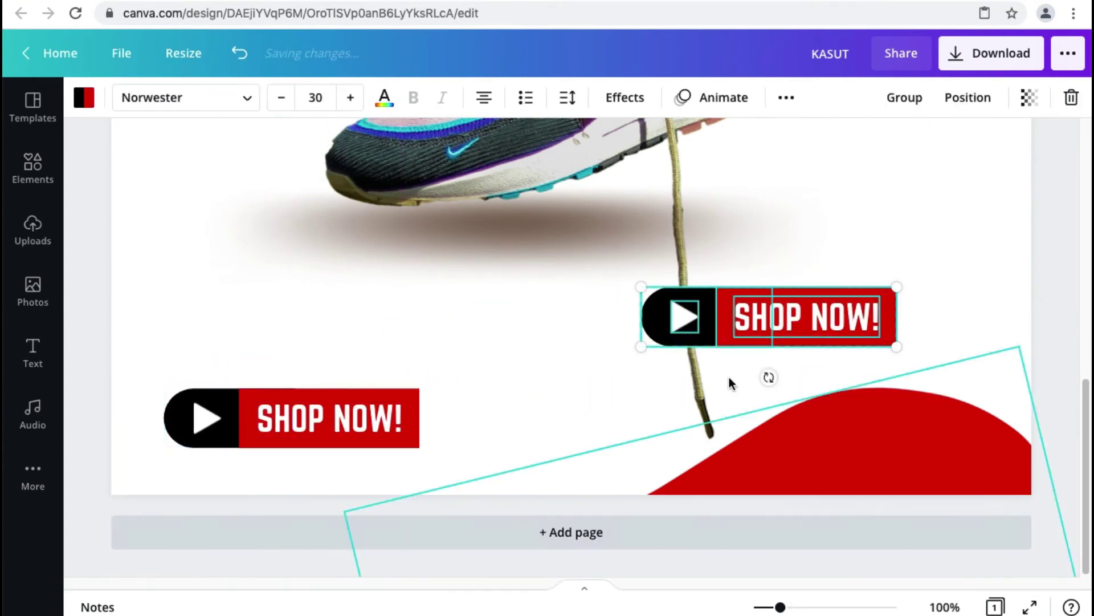
{"action": "left_click", "coordinate": [1055, 215]}
- Delete the white triangle, black rounded end and red rectangle of the ungrouped copy, keeping only its text
{"action": "left_click", "coordinate": [678, 322]}
{"action": "key", "text": "Delete"}
{"action": "left_click", "coordinate": [666, 323]}
{"action": "key", "text": "Delete"}
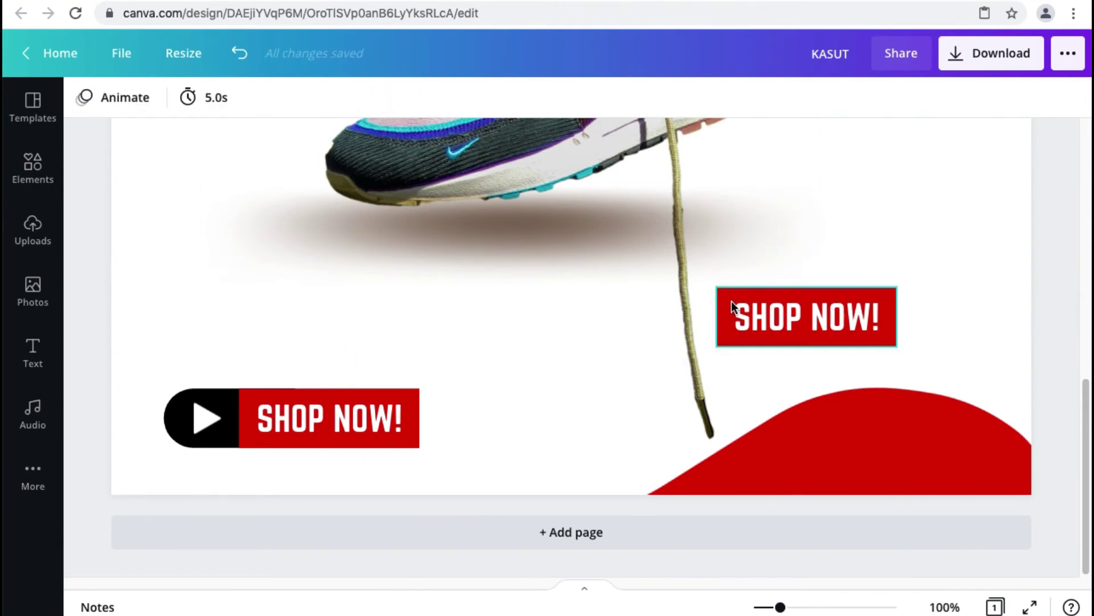
{"action": "left_click", "coordinate": [731, 306]}
{"action": "key", "text": "Delete"}
- Place the remaining text on the bottom-right red wave and change its wording to KASUTKU
{"action": "left_click", "coordinate": [745, 314]}
{"action": "left_click_drag", "start_coordinate": [748, 318], "coordinate": [835, 440]}
{"action": "double_click", "coordinate": [844, 439]}
{"action": "type", "text": "KASUTKU"}
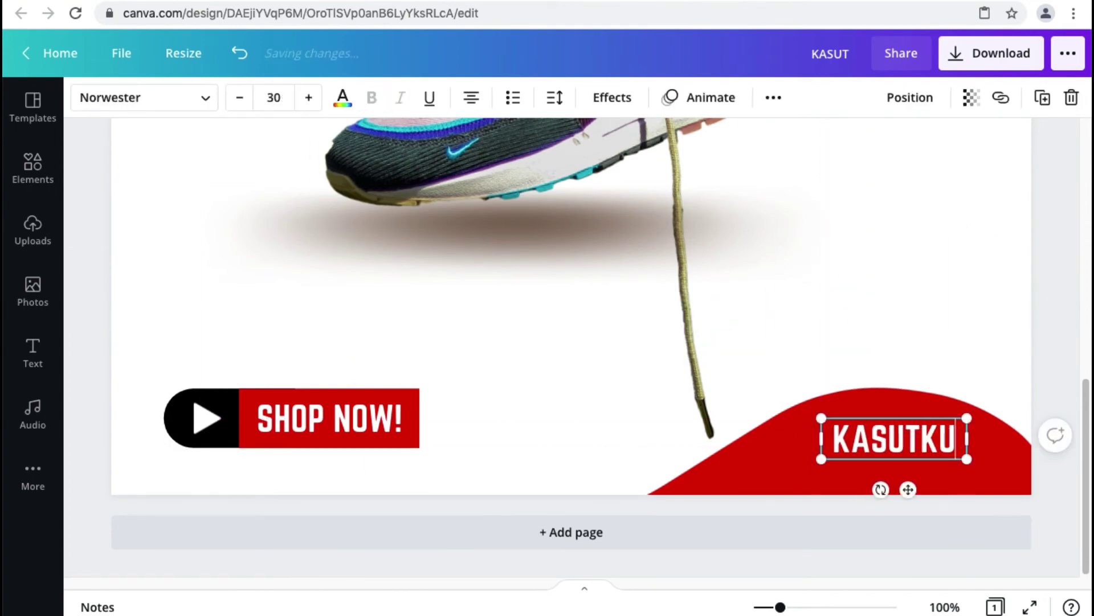
{"action": "left_click", "coordinate": [952, 378]}
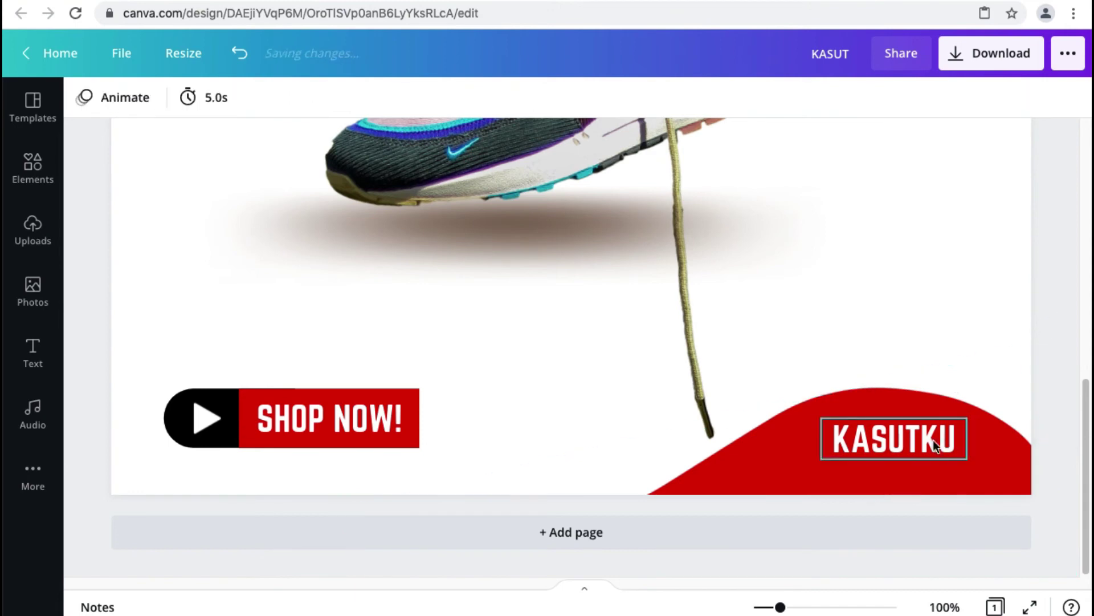
- Set the KASUTKU text to size 22 and move it closer to the poster's right edge
{"action": "left_click", "coordinate": [932, 440]}
{"action": "left_click", "coordinate": [272, 98]}
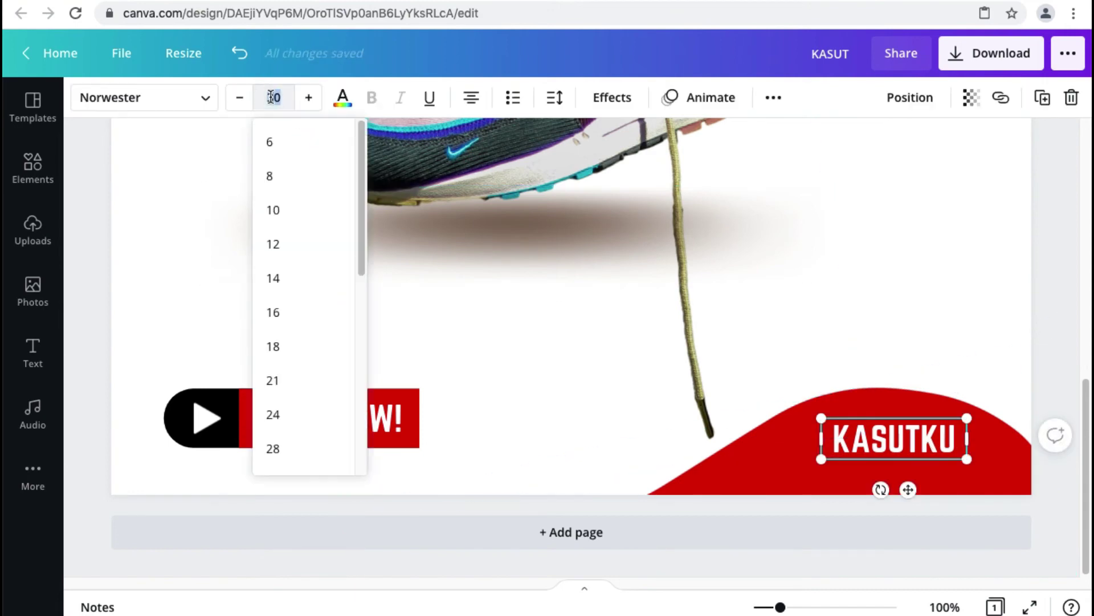
{"action": "key", "text": "Return"}
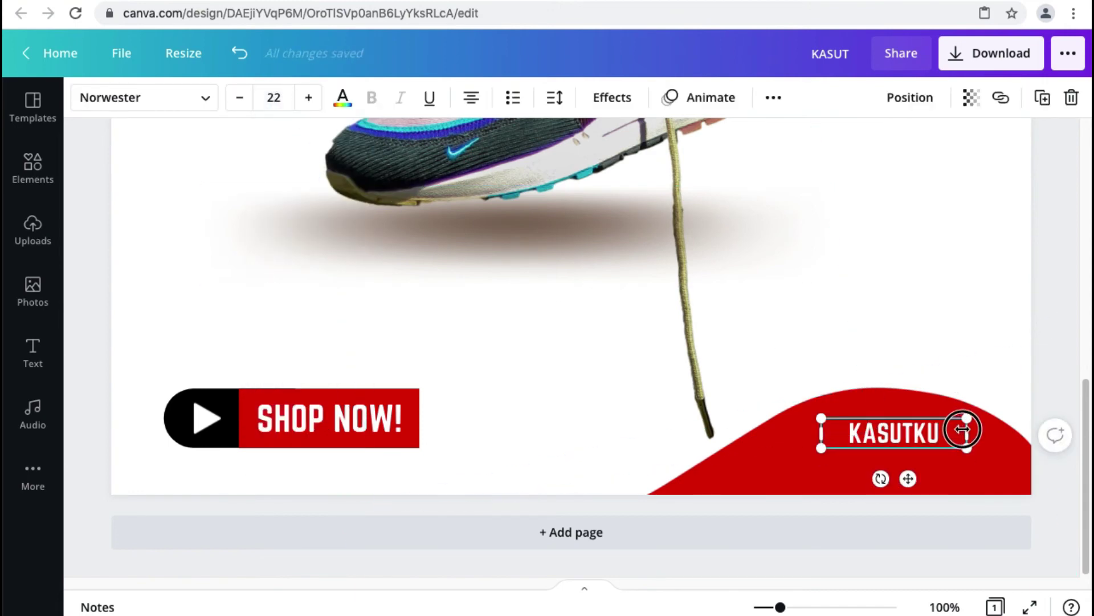
{"action": "mouse_move", "coordinate": [968, 433]}
{"action": "left_mouse_down"}
{"action": "mouse_move", "coordinate": [880, 433]}
{"action": "mouse_move", "coordinate": [940, 435]}
{"action": "mouse_move", "coordinate": [960, 448]}
{"action": "left_mouse_up"}
{"action": "left_click", "coordinate": [1027, 315]}
{"action": "left_click", "coordinate": [1019, 370]}
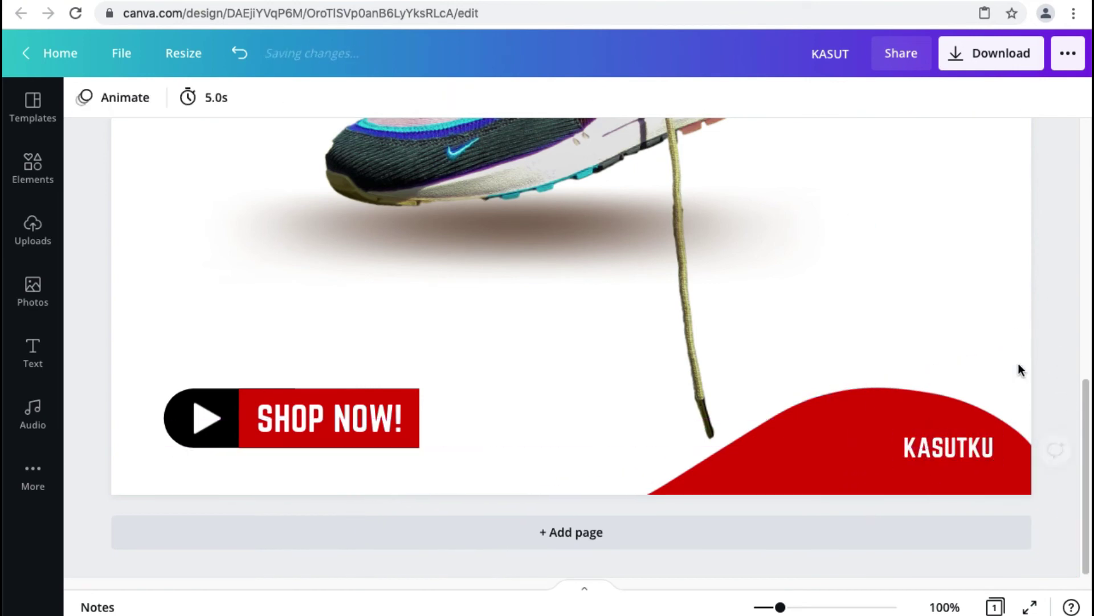
- Search the elements for "facebook" and add the blue circular Facebook icon
{"action": "left_click", "coordinate": [33, 171]}
{"action": "left_click", "coordinate": [227, 103]}
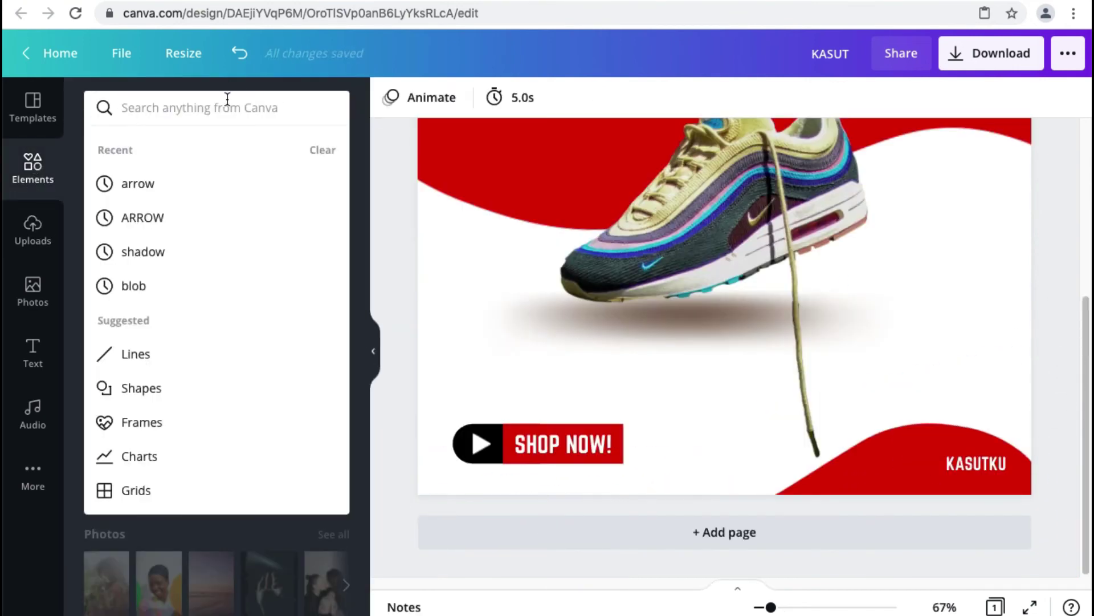
{"action": "type", "text": "facebook"}
{"action": "key", "text": "Return"}
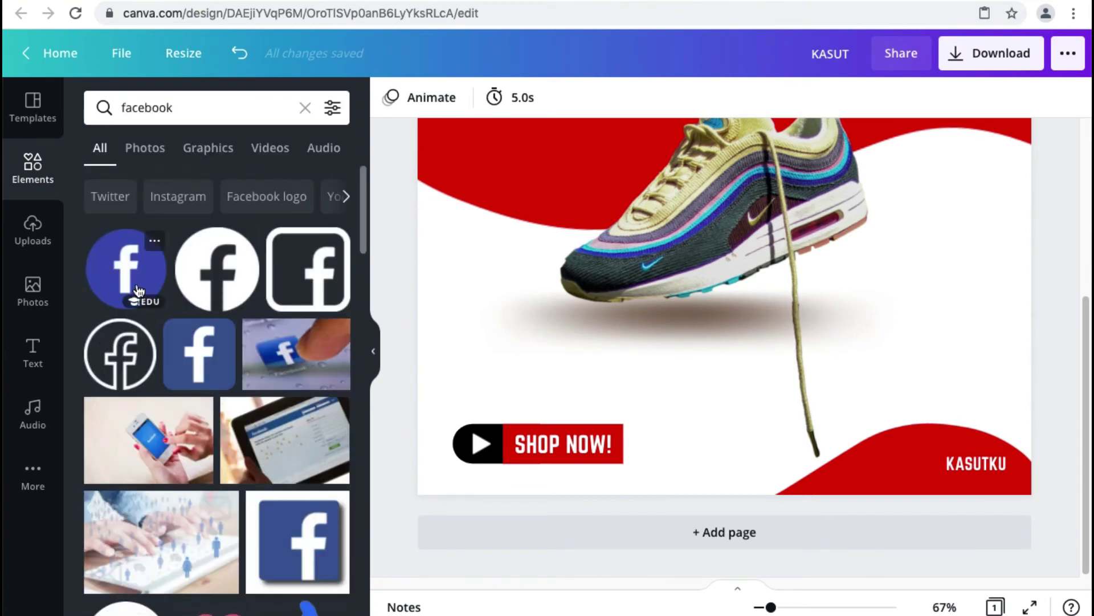
{"action": "left_click", "coordinate": [137, 290]}
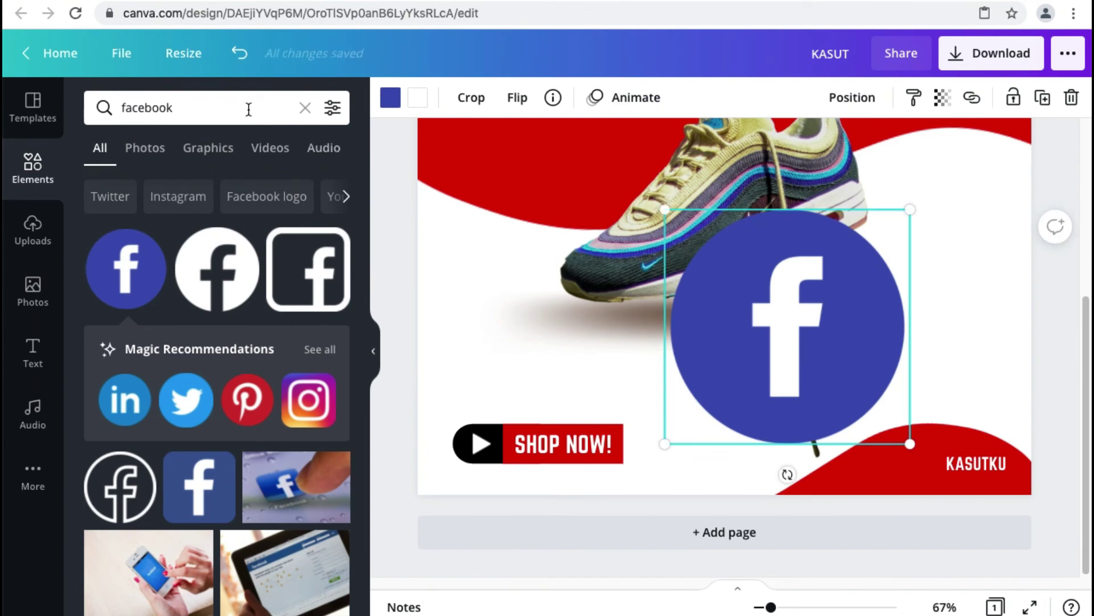
- Add the black outlined Instagram icon and the blue circular Twitter icon to the poster
{"action": "left_click", "coordinate": [180, 208]}
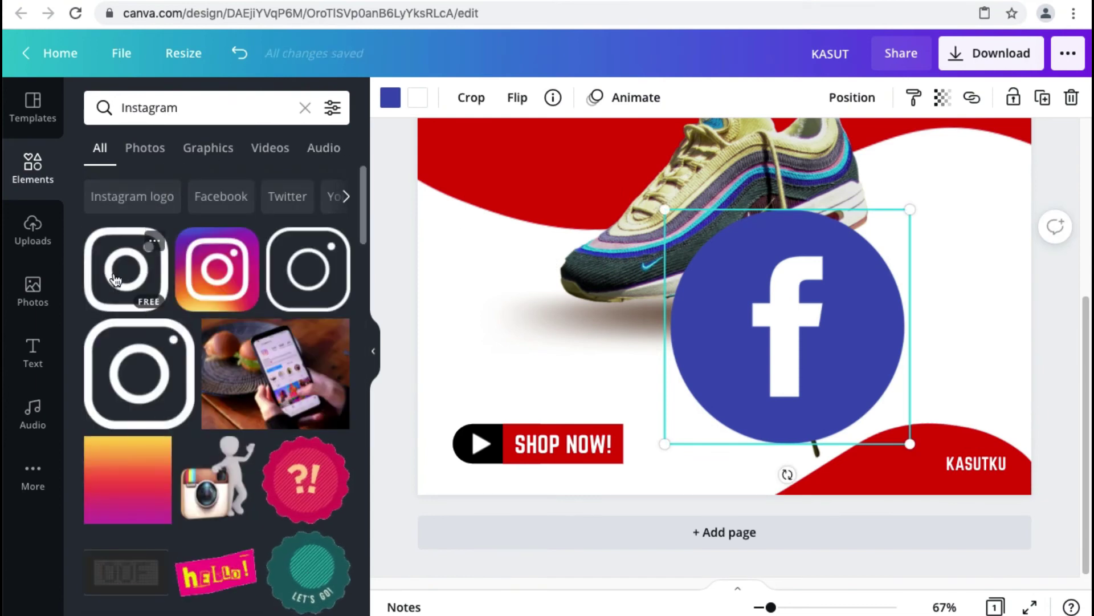
{"action": "left_click", "coordinate": [114, 276]}
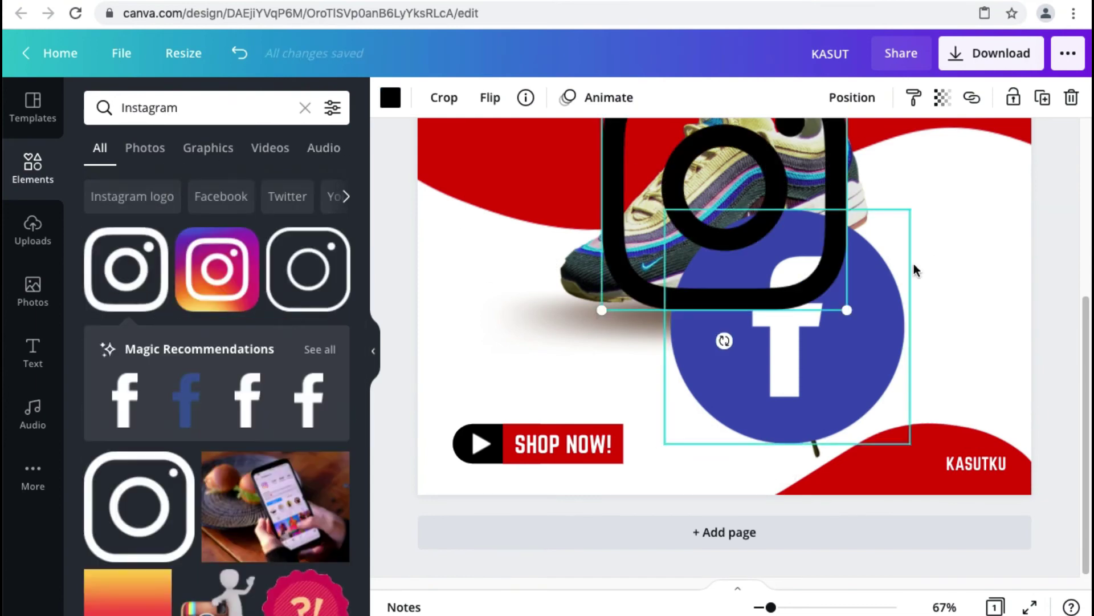
{"action": "left_click", "coordinate": [299, 198]}
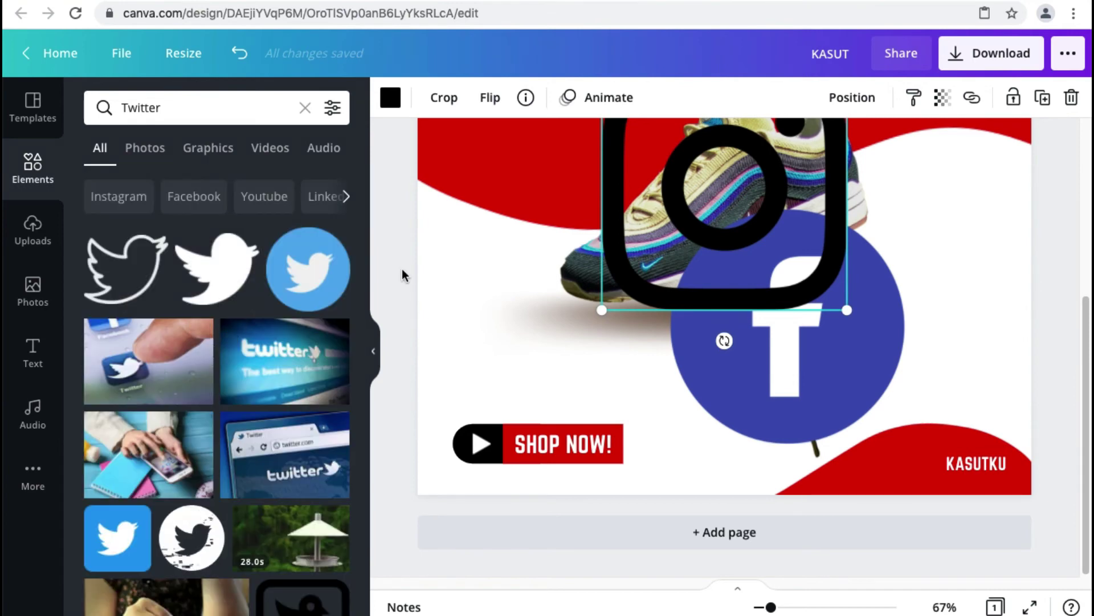
{"action": "left_click", "coordinate": [313, 266]}
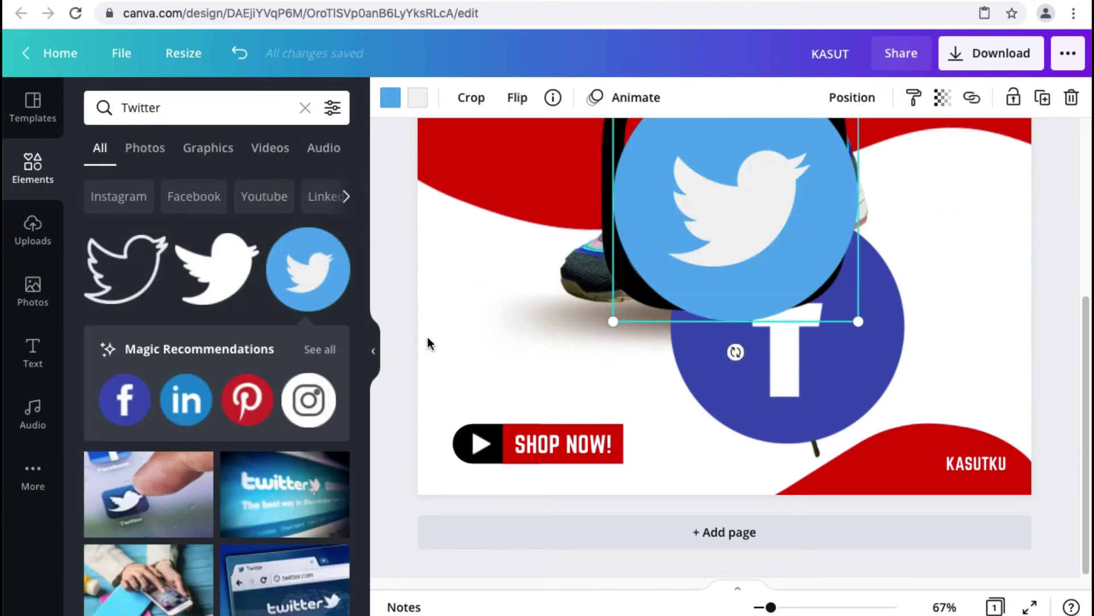
- Shrink the Facebook, Twitter and Instagram icons and place them on the red wave beside KASUTKU
{"action": "left_click", "coordinate": [377, 353]}
{"action": "left_click_drag", "start_coordinate": [647, 293], "coordinate": [650, 459]}
{"action": "left_click_drag", "start_coordinate": [787, 196], "coordinate": [863, 527]}
{"action": "left_click", "coordinate": [751, 270]}
{"action": "left_click_drag", "start_coordinate": [850, 162], "coordinate": [815, 537]}
{"action": "left_click_drag", "start_coordinate": [623, 230], "coordinate": [610, 475]}
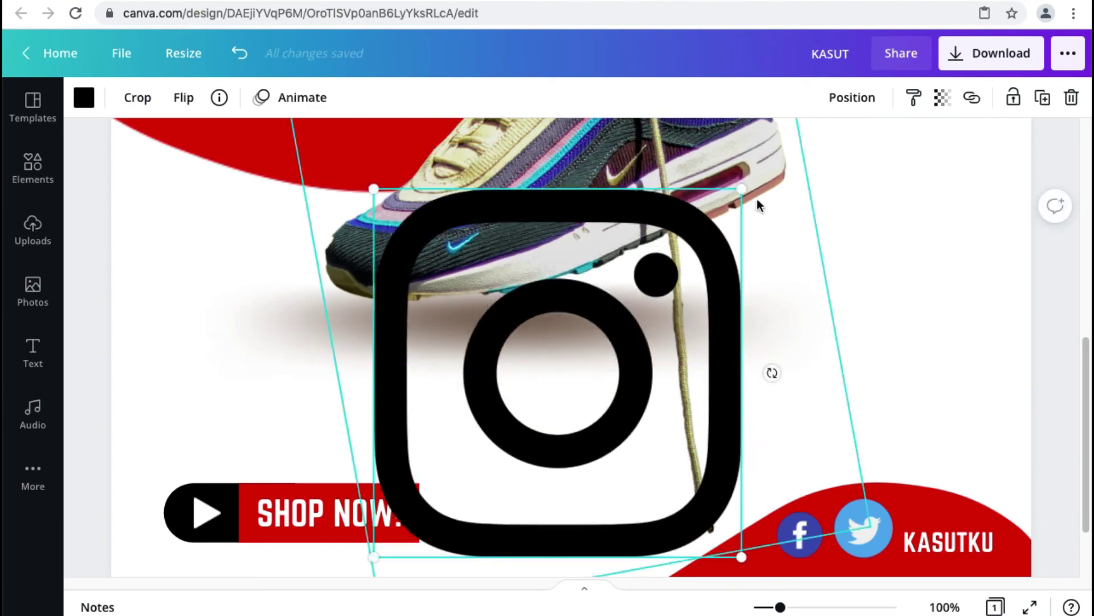
{"action": "left_click_drag", "start_coordinate": [741, 189], "coordinate": [806, 548]}
- Rearrange the icons so Facebook comes first and Instagram sits between Facebook and Twitter
{"action": "left_click_drag", "start_coordinate": [782, 609], "coordinate": [805, 608]}
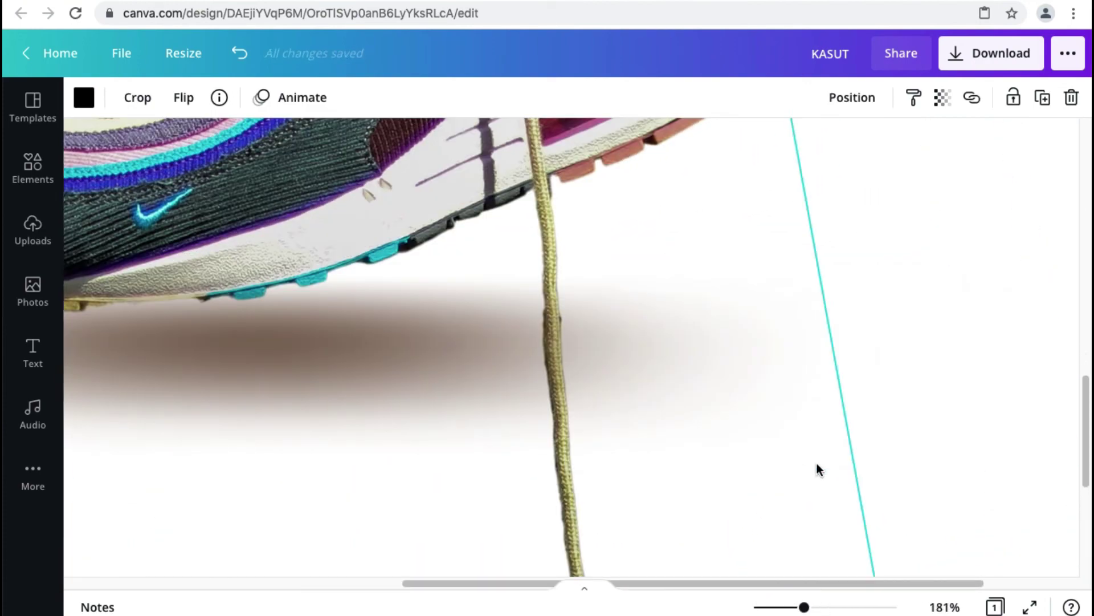
{"action": "scroll", "coordinate": [815, 461], "scroll_direction": "down", "scroll_amount": 5}
{"action": "scroll", "coordinate": [814, 460], "scroll_direction": "up", "scroll_amount": 5}
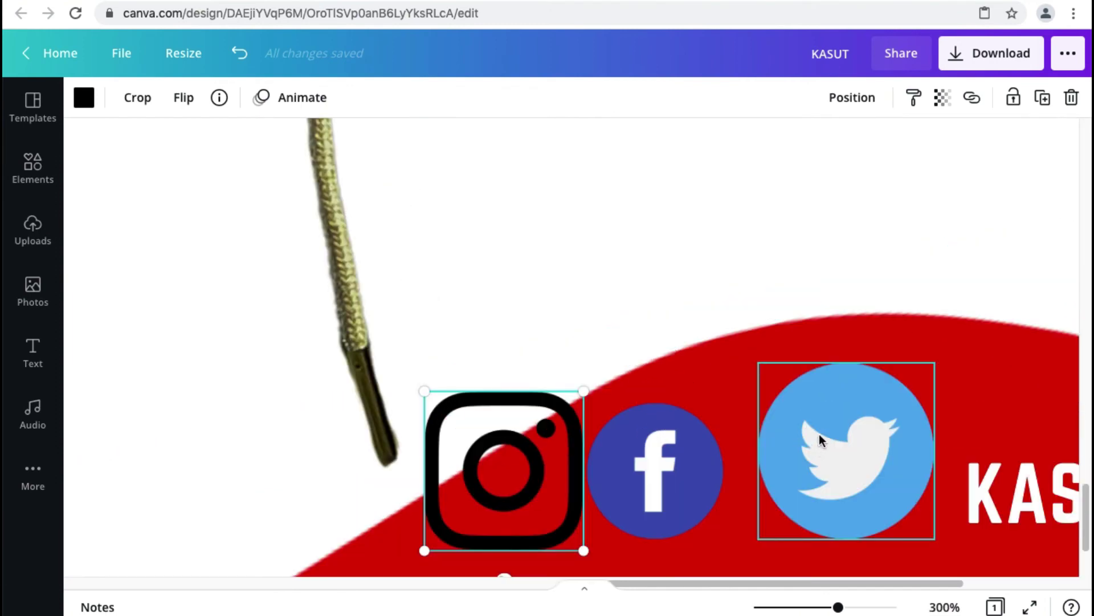
{"action": "scroll", "coordinate": [820, 434], "scroll_direction": "right", "scroll_amount": 3}
{"action": "scroll", "coordinate": [819, 425], "scroll_direction": "down", "scroll_amount": 3}
{"action": "left_click_drag", "start_coordinate": [498, 373], "coordinate": [374, 374]}
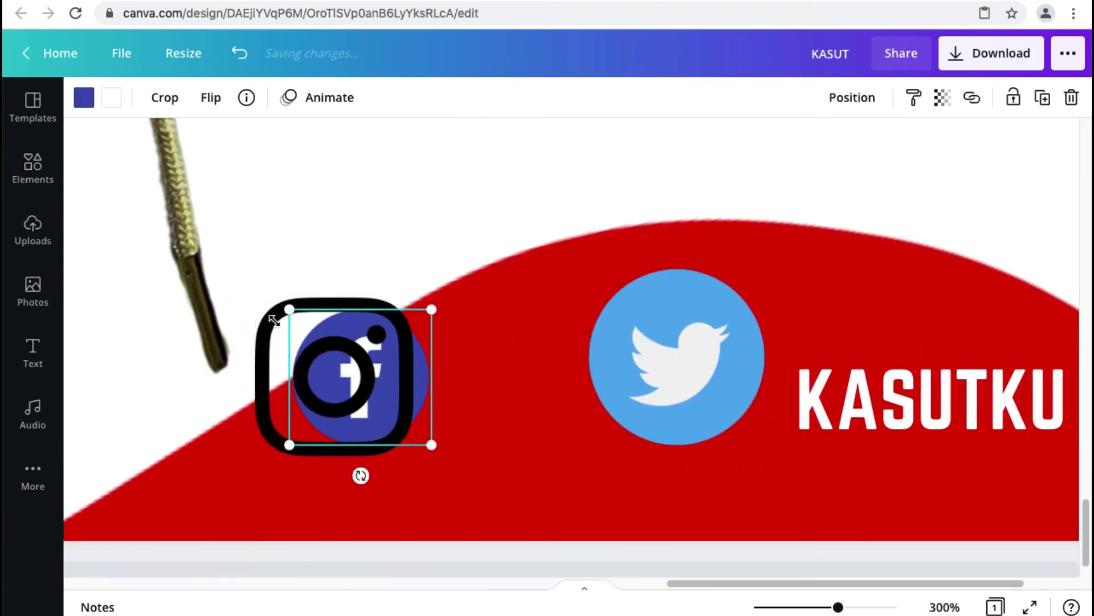
{"action": "left_click_drag", "start_coordinate": [276, 308], "coordinate": [462, 308]}
- Resize the Instagram and Twitter icons to match the Facebook icon and align all three in an evenly spaced row
{"action": "left_click_drag", "start_coordinate": [438, 456], "coordinate": [447, 437]}
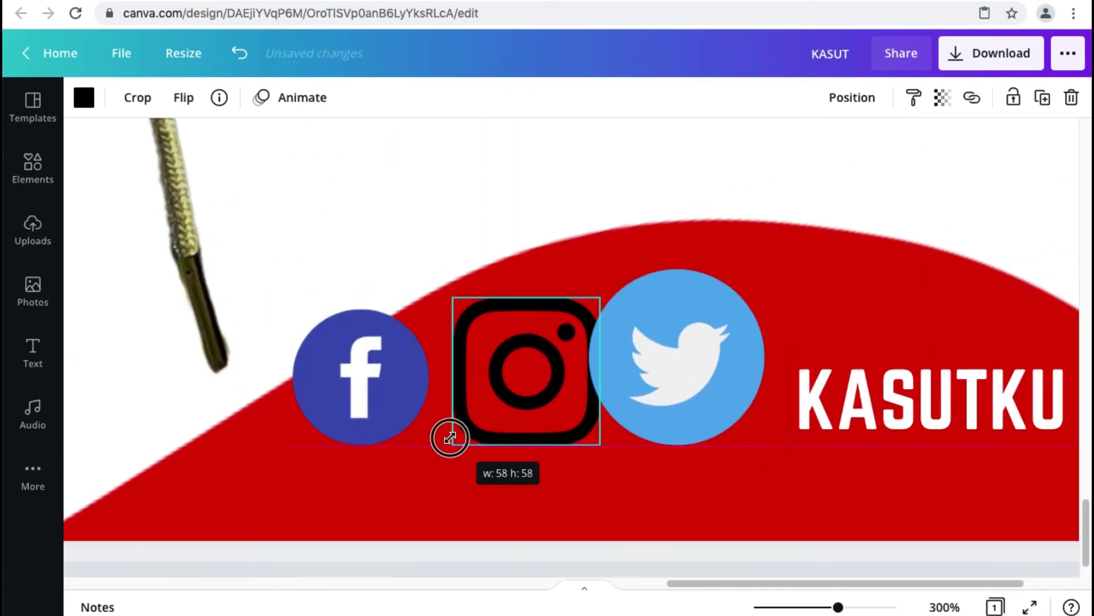
{"action": "left_click_drag", "start_coordinate": [454, 298], "coordinate": [457, 340]}
{"action": "left_click", "coordinate": [679, 326]}
{"action": "left_click_drag", "start_coordinate": [596, 271], "coordinate": [622, 326]}
{"action": "left_click_drag", "start_coordinate": [627, 447], "coordinate": [630, 444]}
{"action": "left_click_drag", "start_coordinate": [660, 384], "coordinate": [633, 388]}
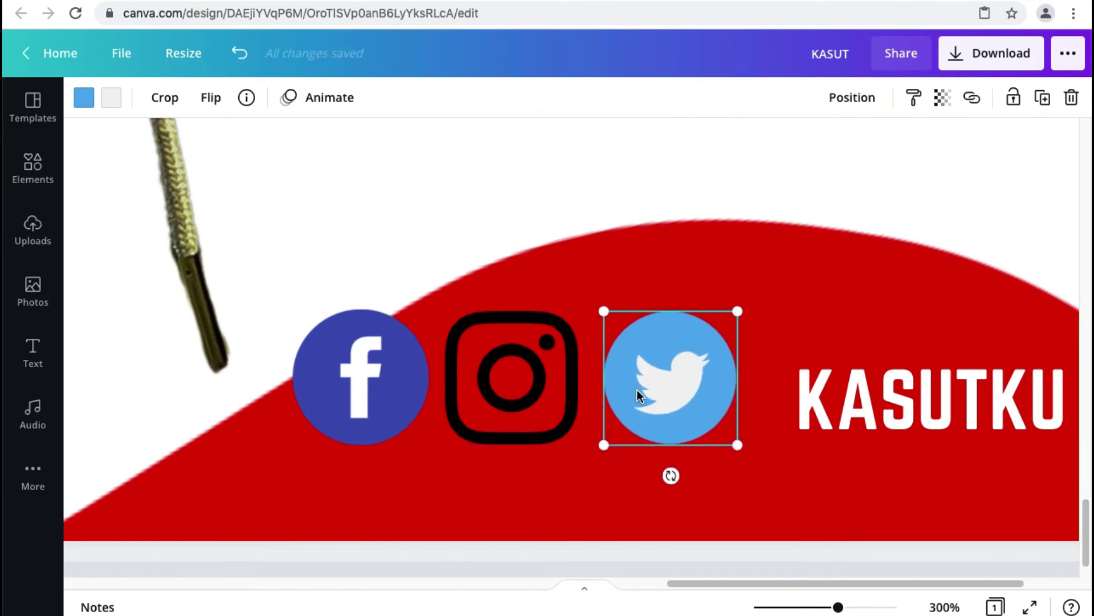
{"action": "left_click", "coordinate": [773, 295]}
- Recolour the Twitter icon with a red bird on a white circle
{"action": "left_click", "coordinate": [671, 370]}
{"action": "left_click", "coordinate": [113, 96]}
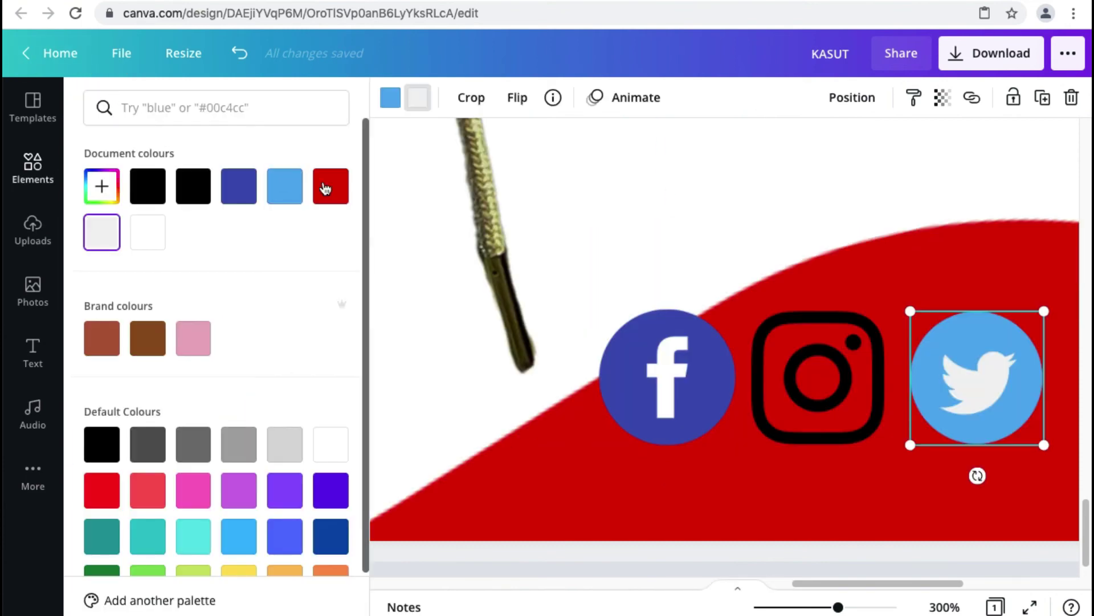
{"action": "left_click", "coordinate": [329, 186]}
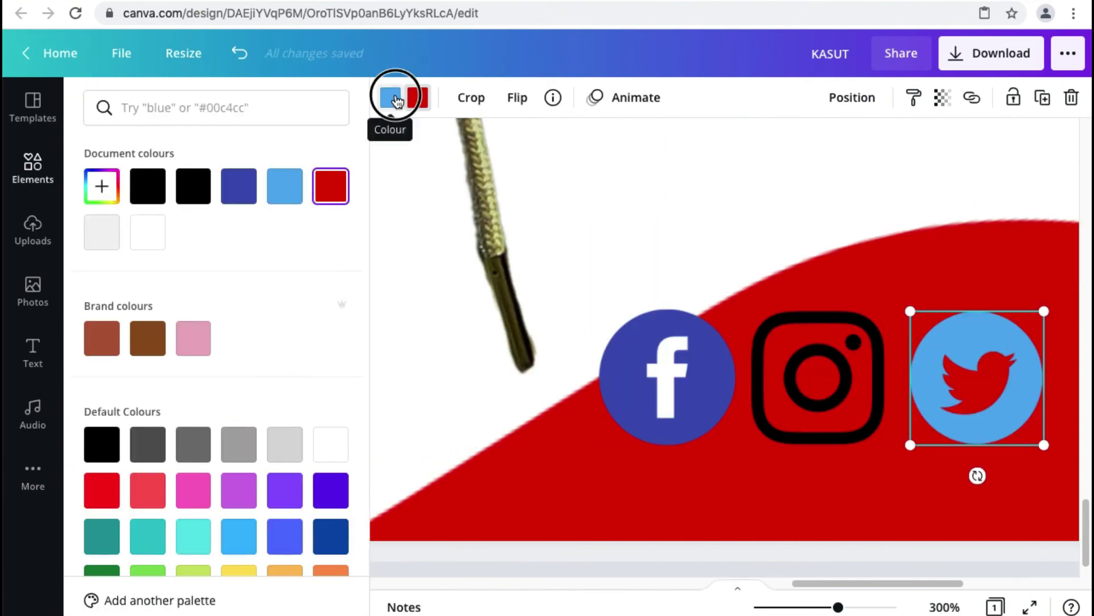
{"action": "left_click", "coordinate": [397, 101]}
{"action": "left_click", "coordinate": [149, 231]}
- Recolour the Instagram icon white and the Facebook icon as a red f on a white circle
{"action": "left_click", "coordinate": [806, 354]}
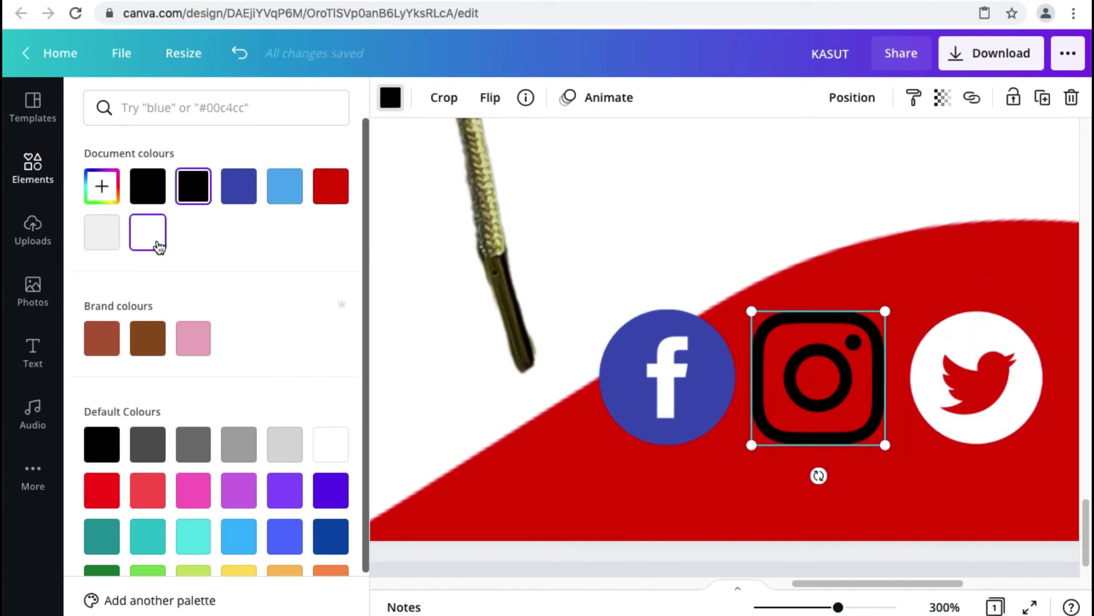
{"action": "left_click", "coordinate": [158, 246]}
{"action": "left_click", "coordinate": [655, 364]}
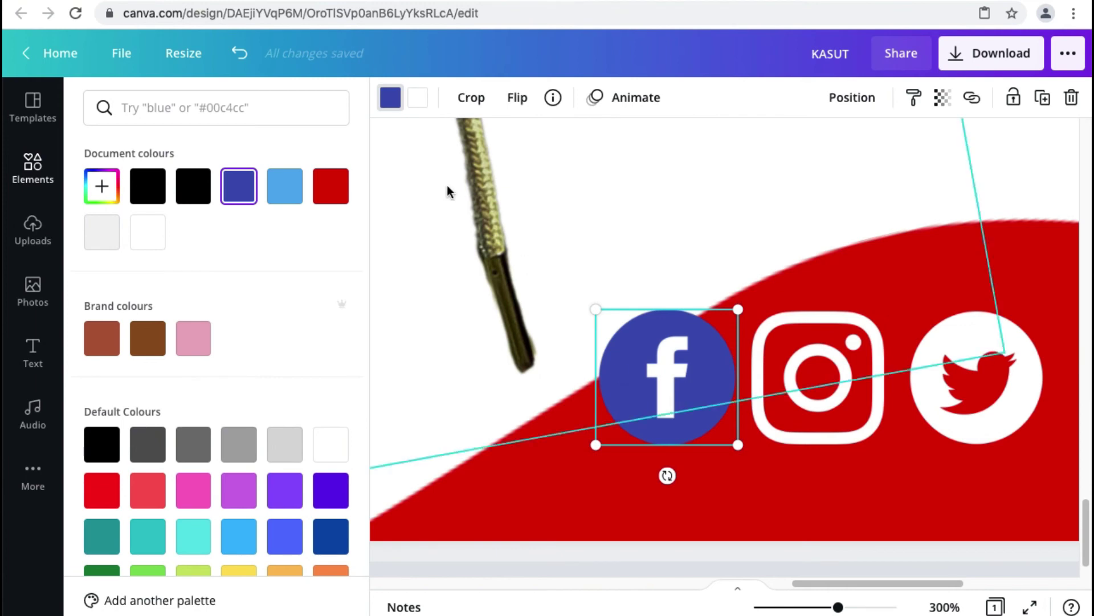
{"action": "left_click", "coordinate": [157, 238]}
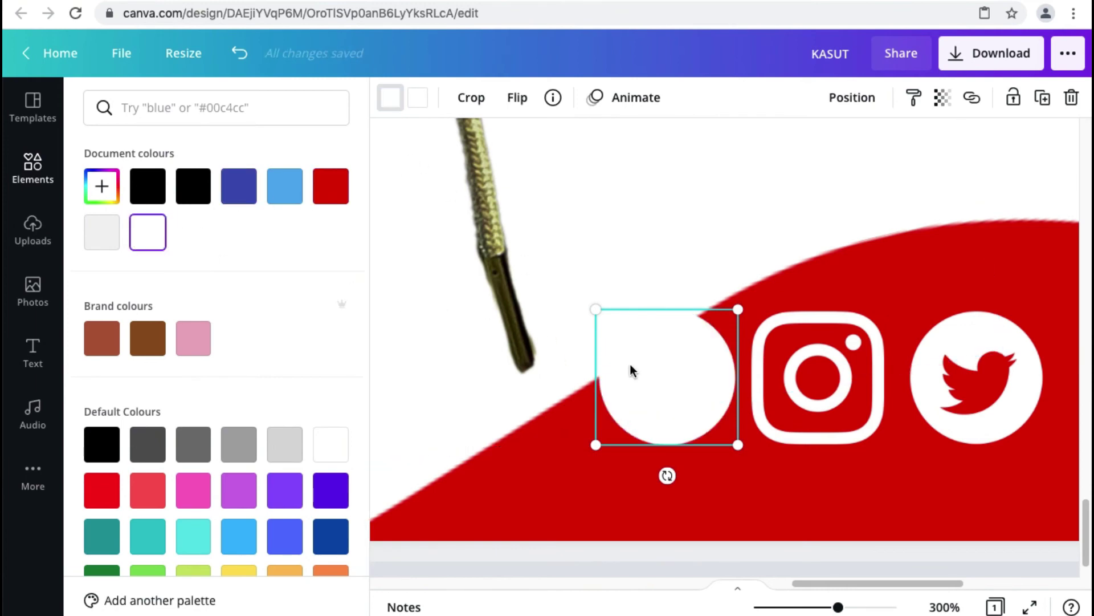
{"action": "left_click", "coordinate": [422, 104]}
{"action": "left_click", "coordinate": [324, 192]}
{"action": "left_click", "coordinate": [468, 371]}
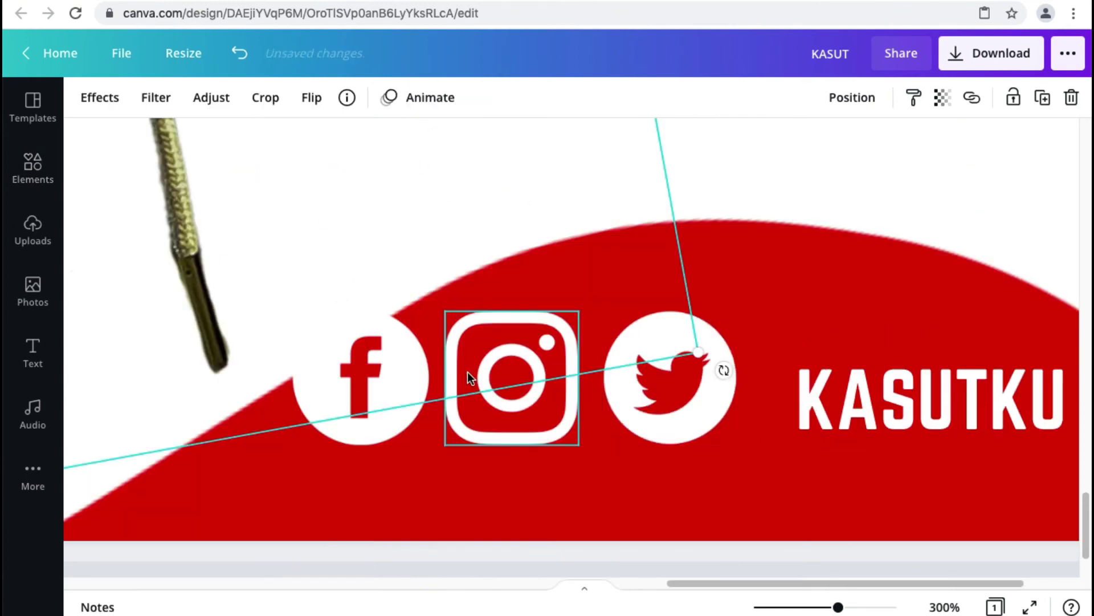
- Select the three social media icons and shrink them together so they fit inside the red wave
{"action": "left_click", "coordinate": [474, 466]}
{"action": "left_click", "coordinate": [394, 369]}
{"action": "left_click", "coordinate": [501, 366], "text": "shift"}
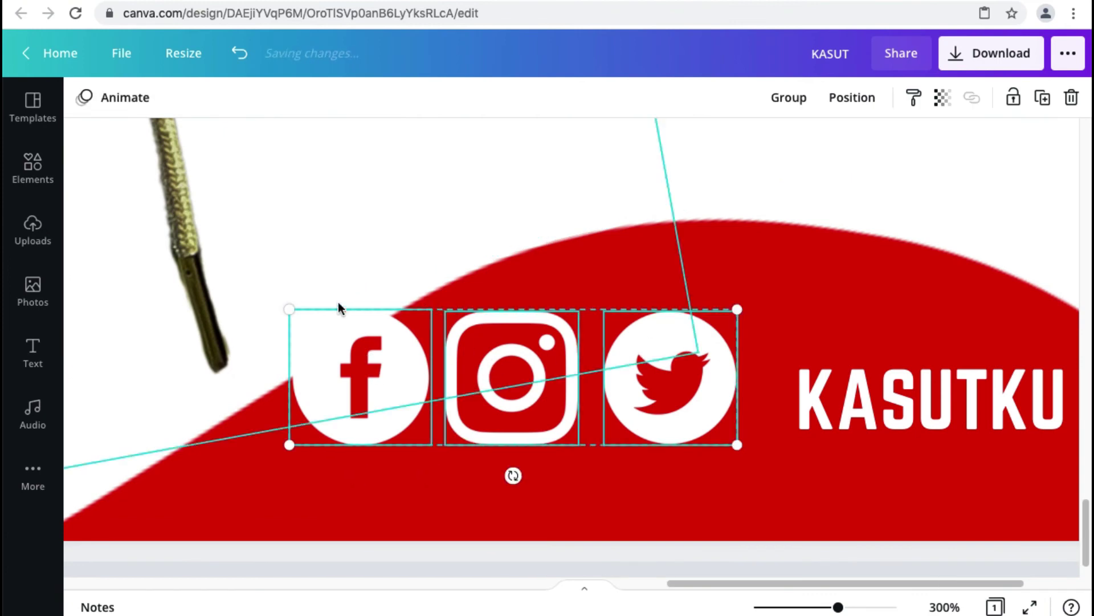
{"action": "left_click_drag", "start_coordinate": [289, 309], "coordinate": [403, 344]}
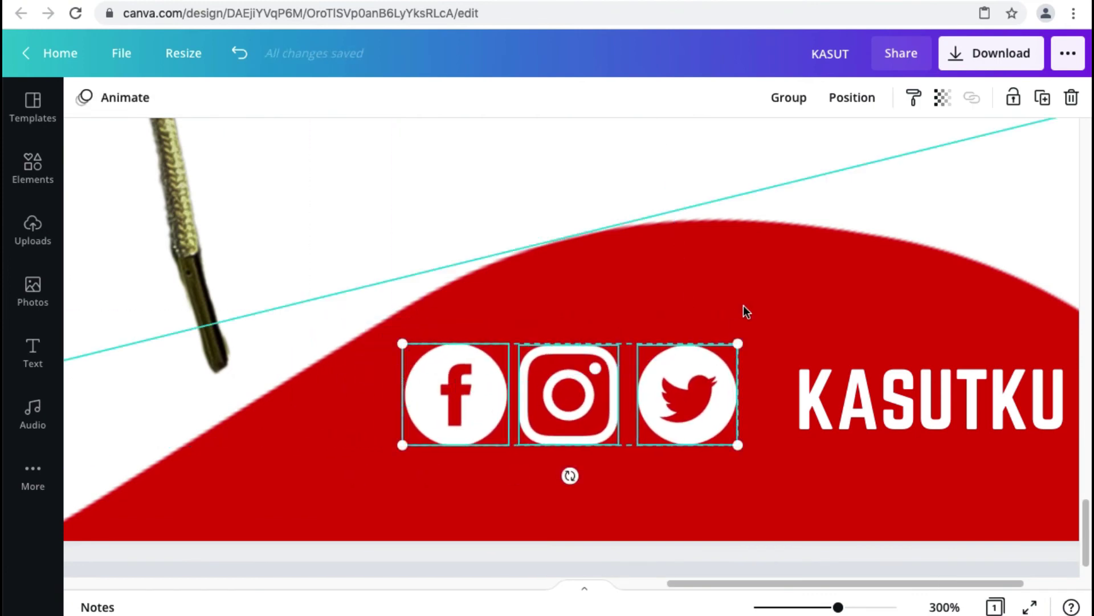
- Move the KASUTKU text closer to the Twitter icon and group it with the three icons
{"action": "left_click_drag", "start_coordinate": [823, 384], "coordinate": [802, 381]}
{"action": "left_click", "coordinate": [693, 371], "text": "shift"}
{"action": "left_click", "coordinate": [570, 368], "text": "shift"}
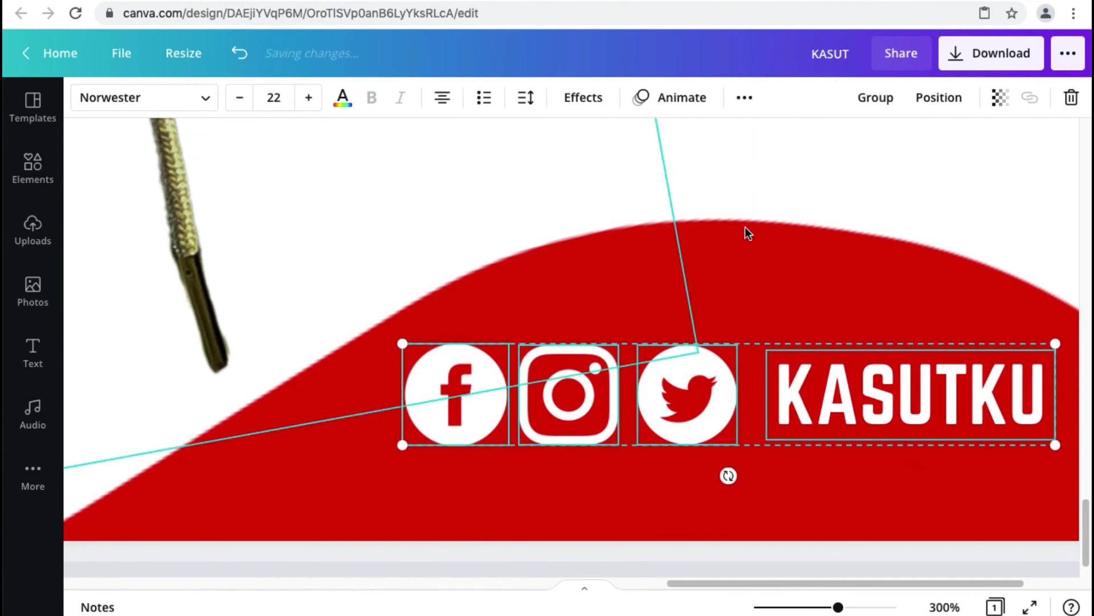
{"action": "left_click", "coordinate": [877, 98]}
- Nudge the social media group slightly within the red corner wave and raise the wave so more of it shows
{"action": "left_click_drag", "start_coordinate": [838, 607], "coordinate": [767, 606]}
{"action": "left_click", "coordinate": [762, 478]}
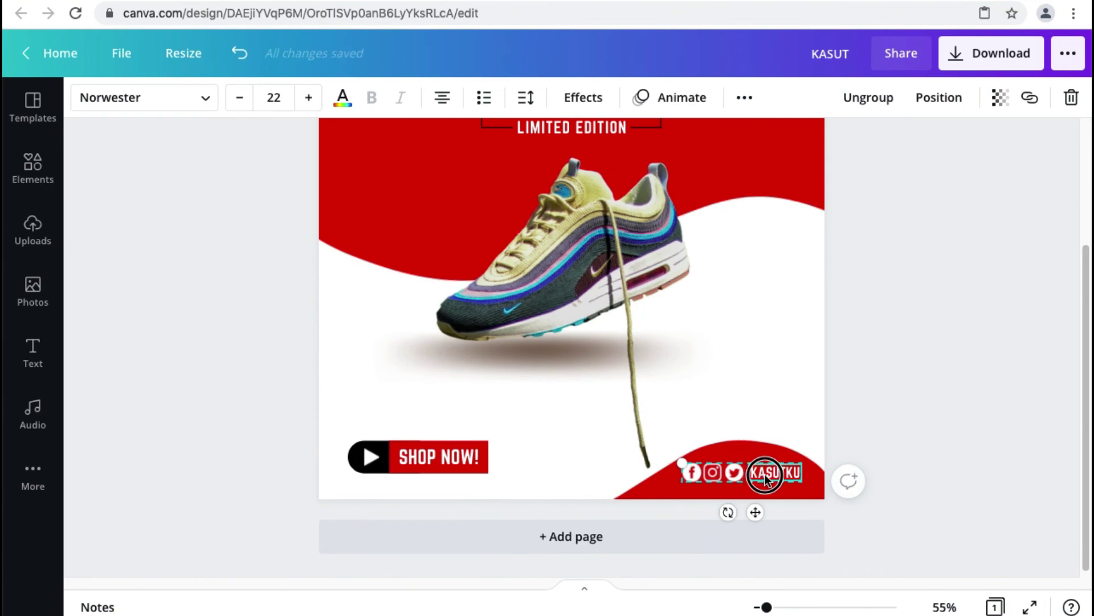
{"action": "left_click_drag", "start_coordinate": [762, 475], "coordinate": [763, 475]}
{"action": "left_click", "coordinate": [917, 333]}
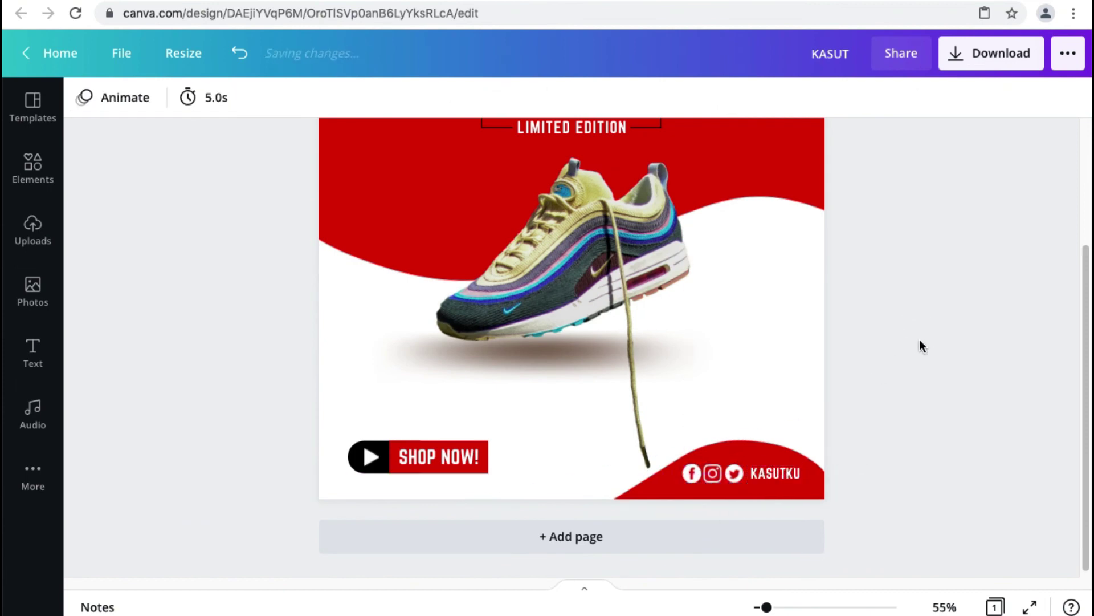
{"action": "left_click", "coordinate": [799, 415]}
{"action": "left_click_drag", "start_coordinate": [812, 409], "coordinate": [865, 361]}
- Raise the social media group level with the SHOP NOW! button and shift the button slightly closer to the left edge
{"action": "left_click_drag", "start_coordinate": [743, 420], "coordinate": [765, 455]}
{"action": "left_click", "coordinate": [908, 351]}
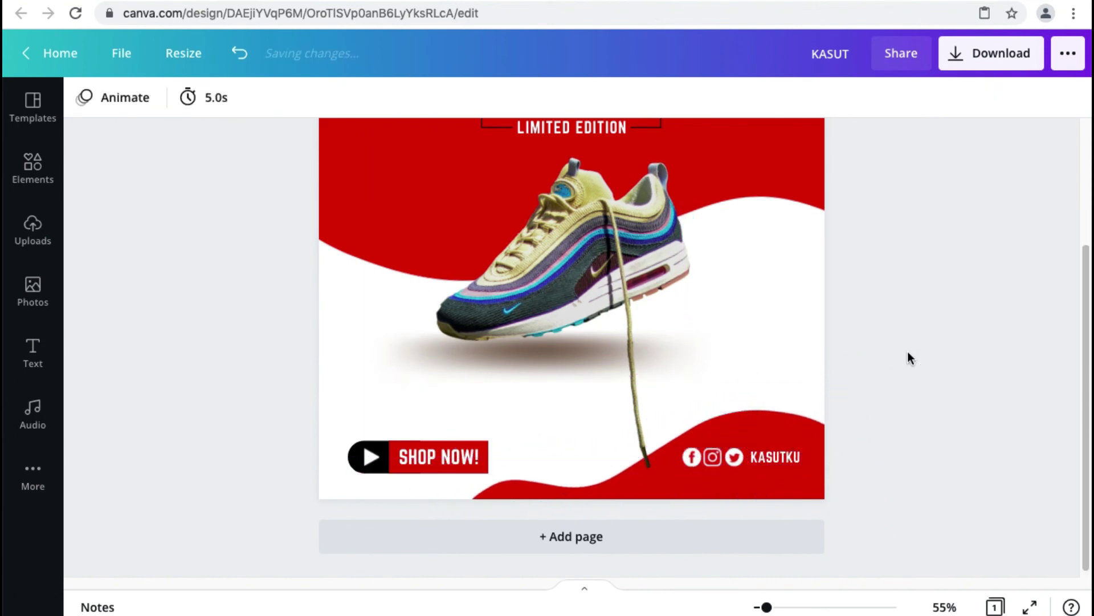
{"action": "left_click_drag", "start_coordinate": [433, 456], "coordinate": [425, 458]}
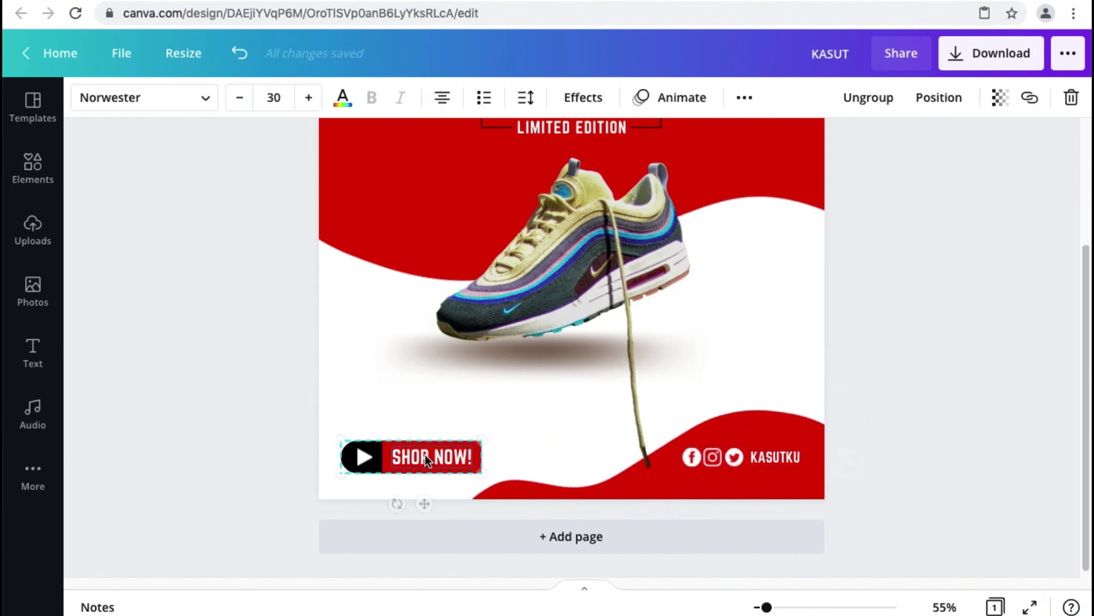
{"action": "left_click", "coordinate": [262, 428]}
- Duplicate the lower red wave, shrink the copy to about 416 × 302 px and tuck it into the poster's bottom-left corner
{"action": "left_click", "coordinate": [778, 424]}
{"action": "left_click_drag", "start_coordinate": [778, 424], "coordinate": [718, 269]}
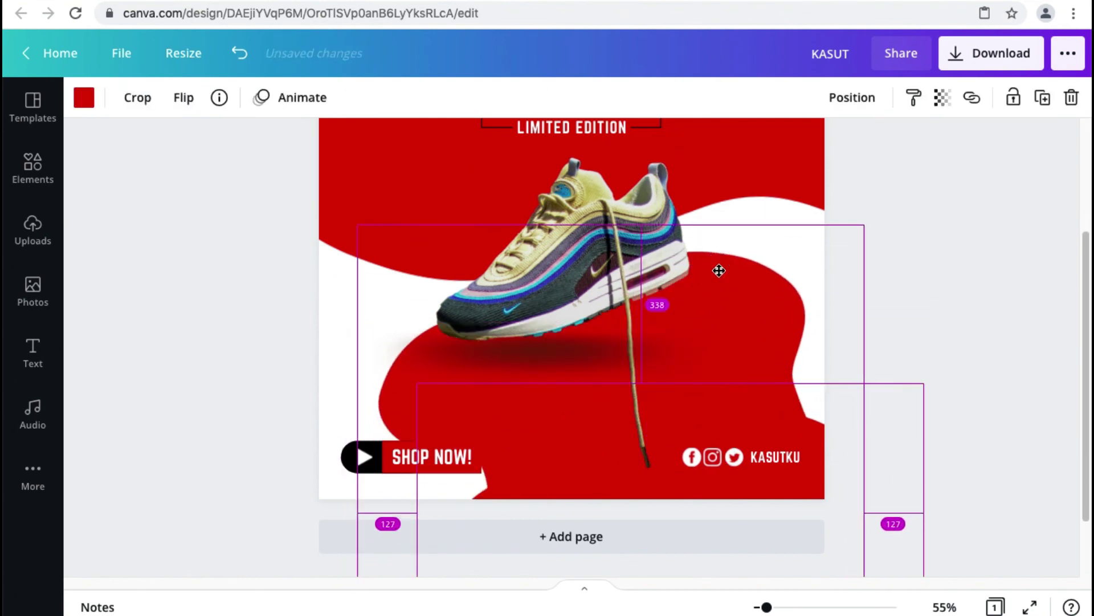
{"action": "left_click_drag", "start_coordinate": [779, 224], "coordinate": [711, 397]}
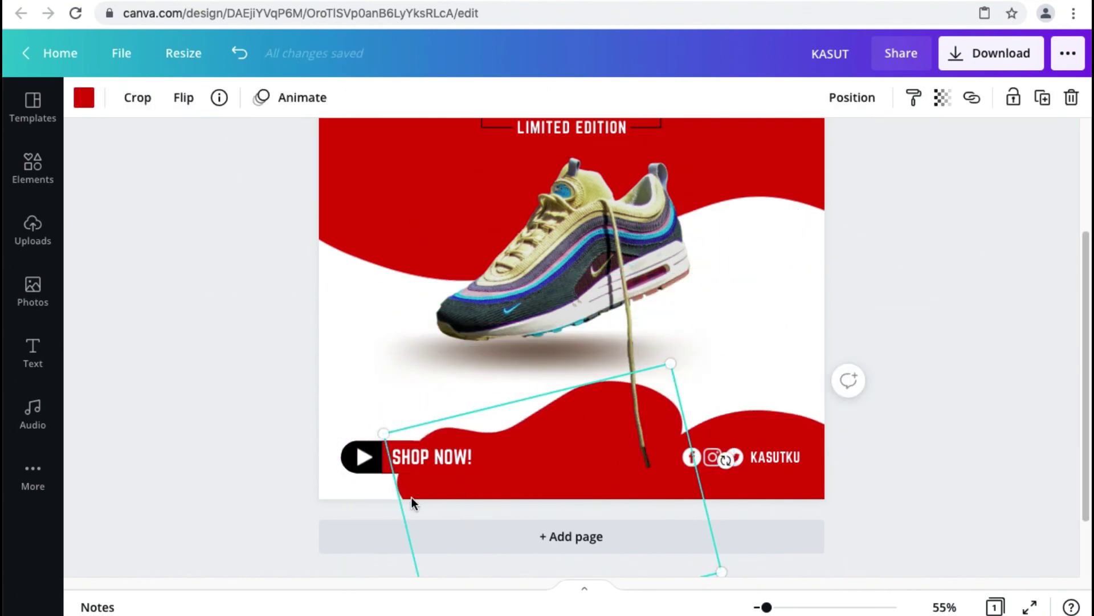
{"action": "left_click_drag", "start_coordinate": [406, 493], "coordinate": [154, 450]}
{"action": "left_click_drag", "start_coordinate": [421, 323], "coordinate": [338, 421]}
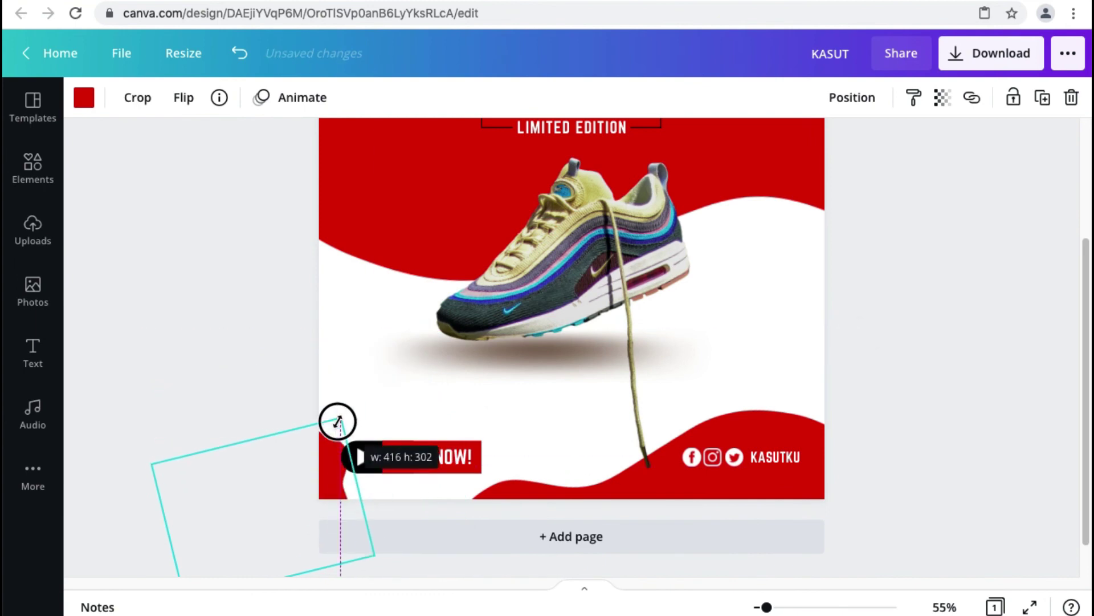
{"action": "left_click_drag", "start_coordinate": [299, 457], "coordinate": [295, 484]}
{"action": "left_click", "coordinate": [258, 368]}
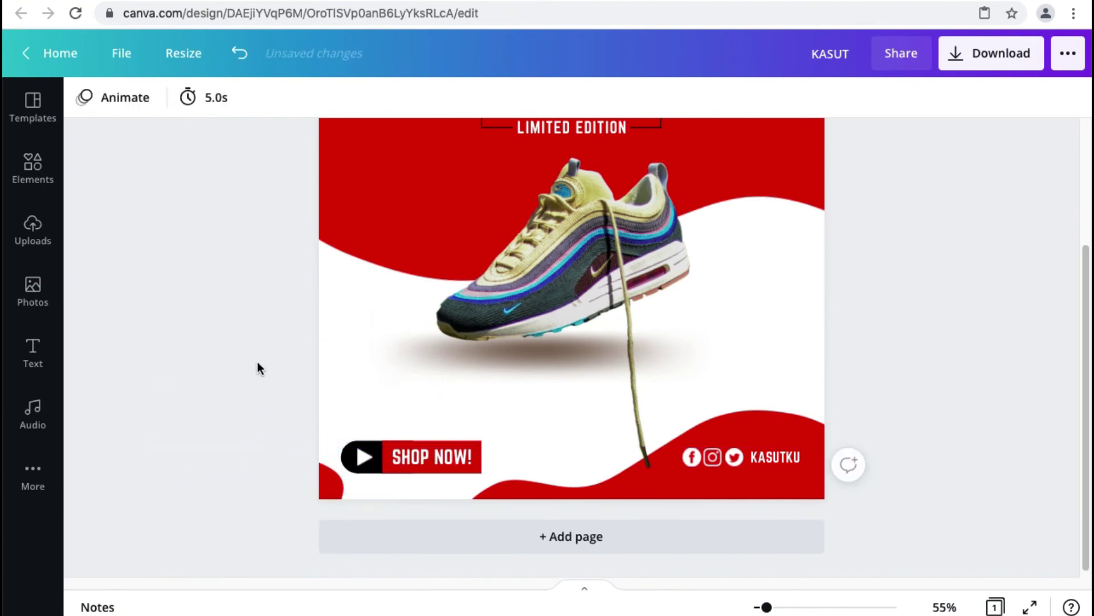
- Add an outlined circle from the Lines & Shapes elements to the poster
{"action": "scroll", "coordinate": [503, 302], "scroll_direction": "up", "scroll_amount": 3}
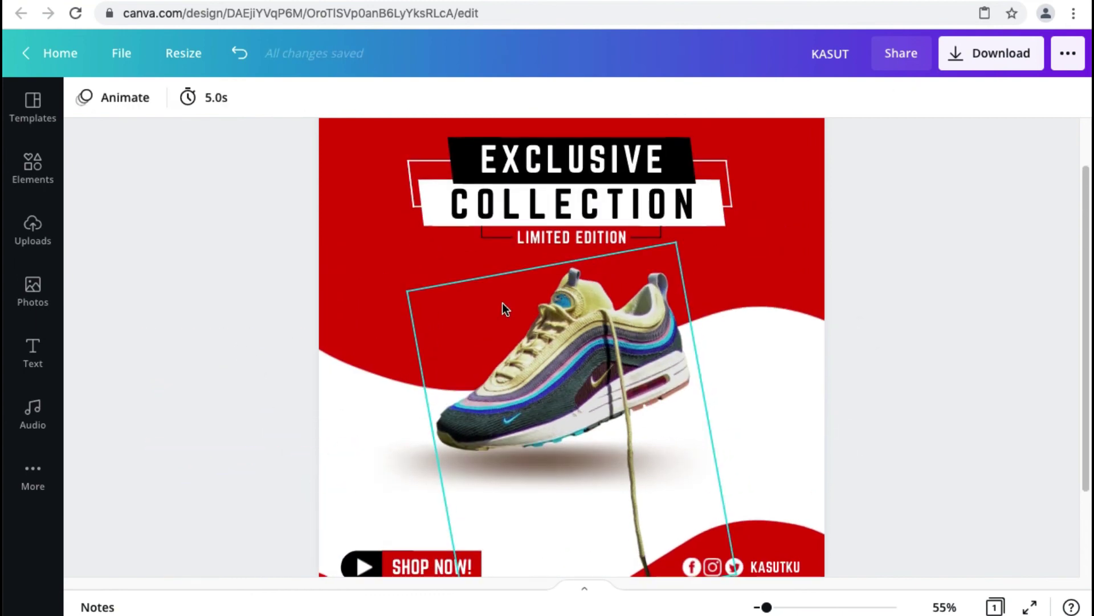
{"action": "left_click", "coordinate": [45, 164]}
{"action": "left_click", "coordinate": [330, 317]}
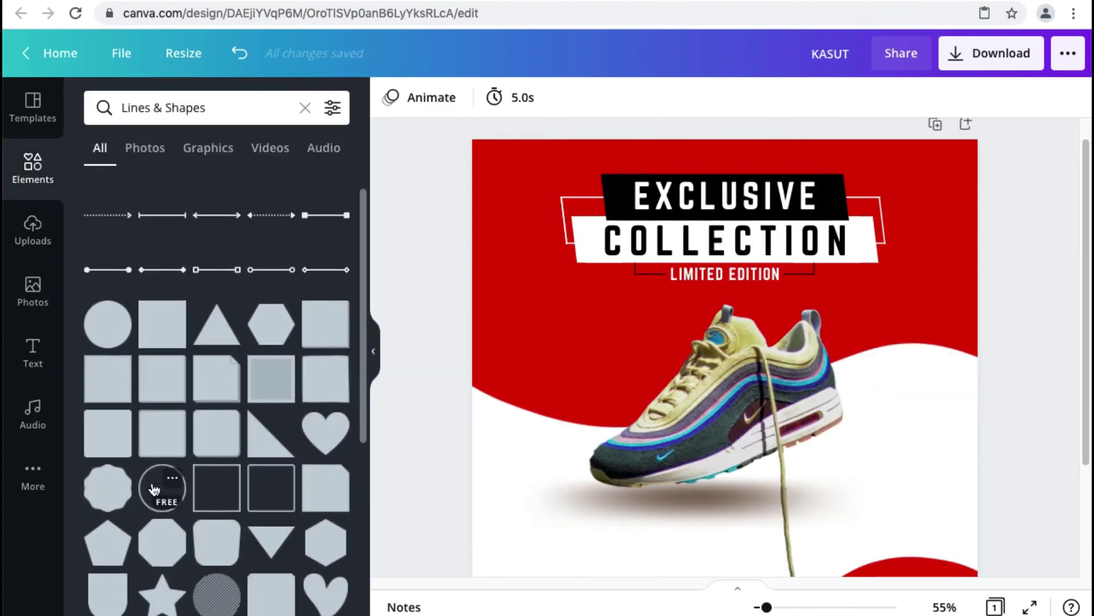
{"action": "left_click", "coordinate": [154, 489]}
{"action": "left_click", "coordinate": [416, 330]}
{"action": "left_click", "coordinate": [373, 349]}
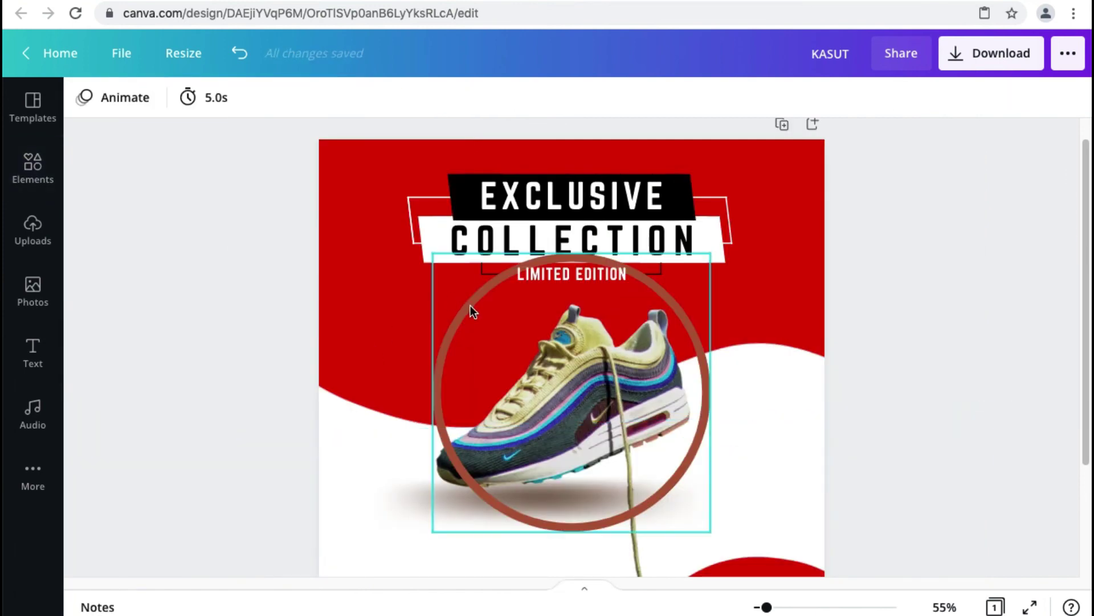
- Shrink the outlined circle, place it on the red area left of the shoe and colour it white
{"action": "left_click_drag", "start_coordinate": [471, 308], "coordinate": [407, 346]}
{"action": "left_click_drag", "start_coordinate": [369, 290], "coordinate": [562, 455]}
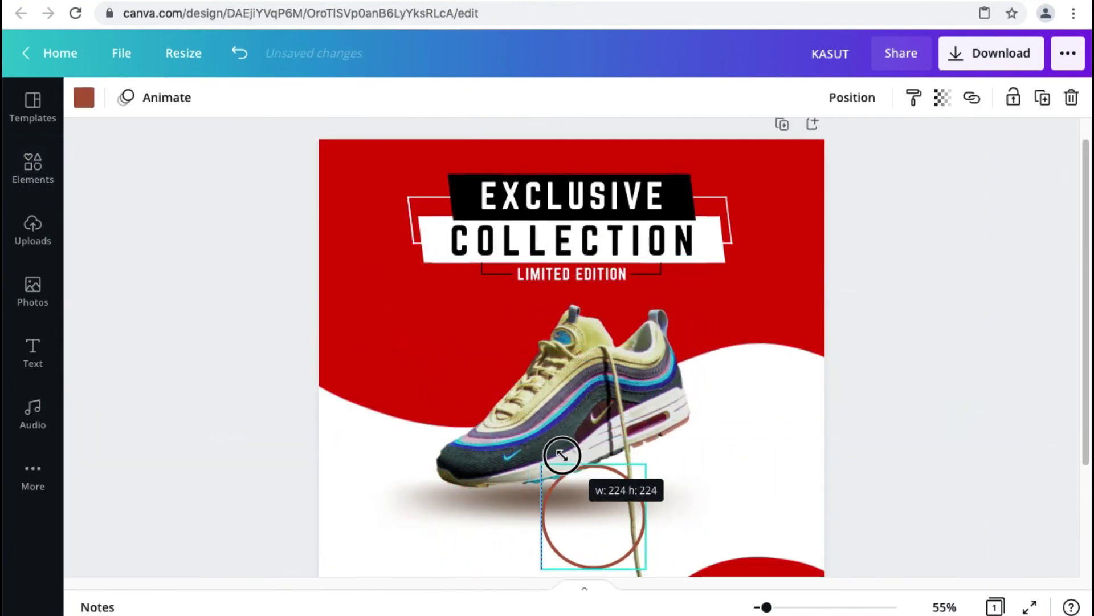
{"action": "left_click_drag", "start_coordinate": [548, 491], "coordinate": [381, 327]}
{"action": "left_click_drag", "start_coordinate": [474, 304], "coordinate": [429, 336]}
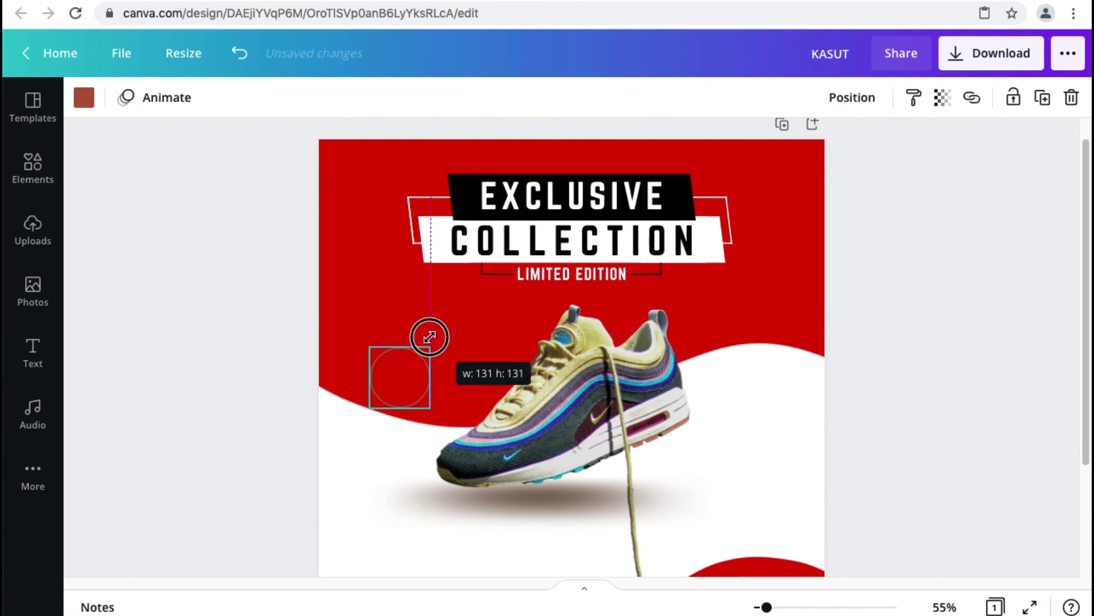
{"action": "left_click", "coordinate": [83, 98]}
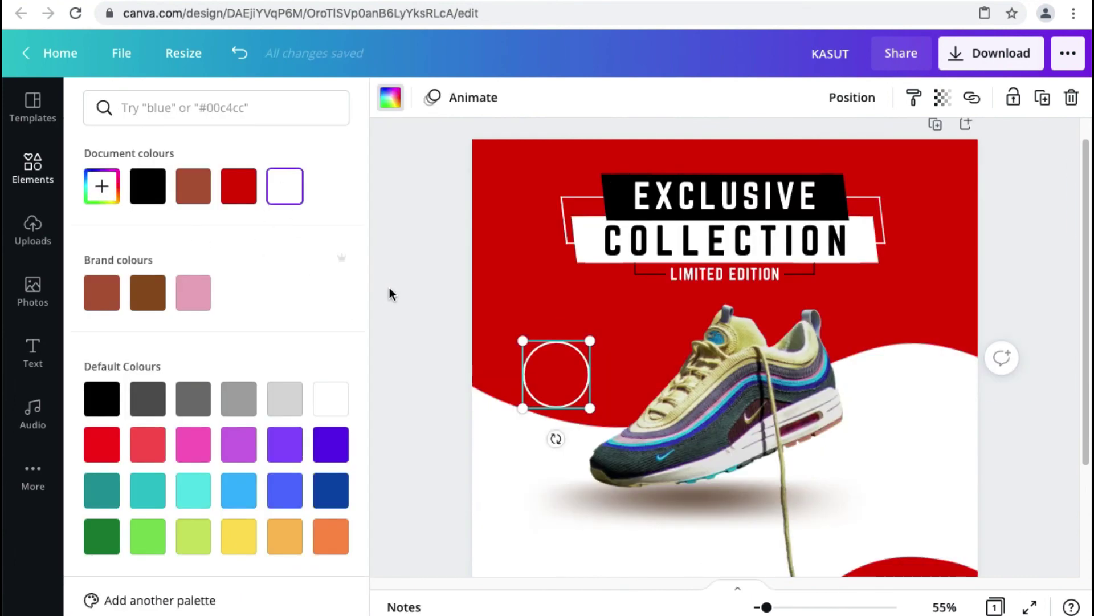
{"action": "left_click", "coordinate": [389, 293]}
- Place a copy of the SHOP NOW! button above the white circle and ungroup it
{"action": "scroll", "coordinate": [416, 439], "scroll_direction": "down", "scroll_amount": 3}
{"action": "left_click", "coordinate": [416, 508]}
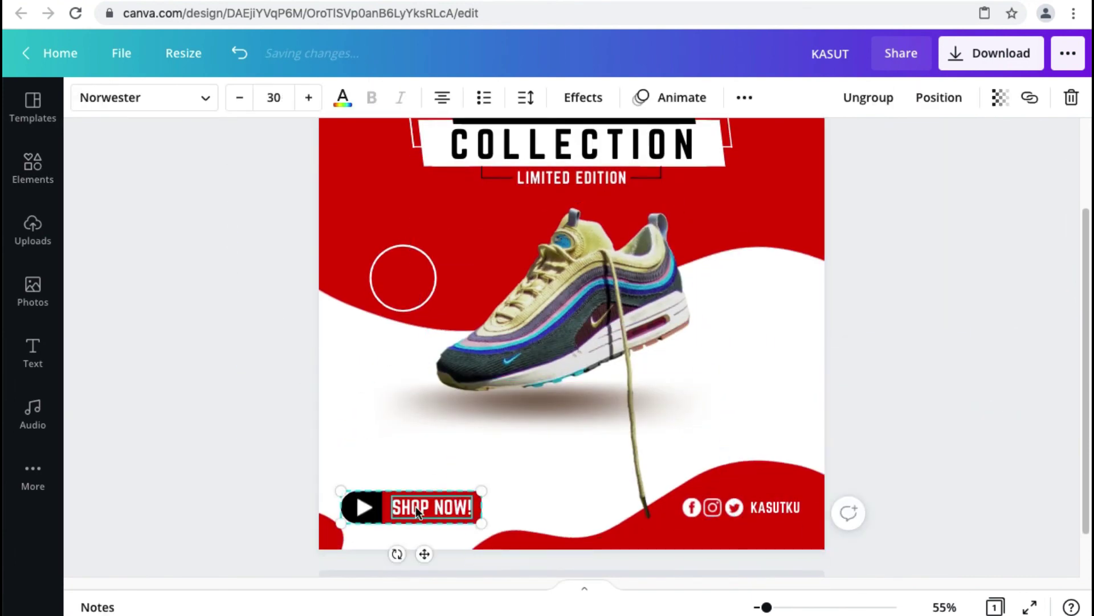
{"action": "left_click_drag", "start_coordinate": [417, 506], "coordinate": [418, 212]}
{"action": "key", "text": "super+plus"}
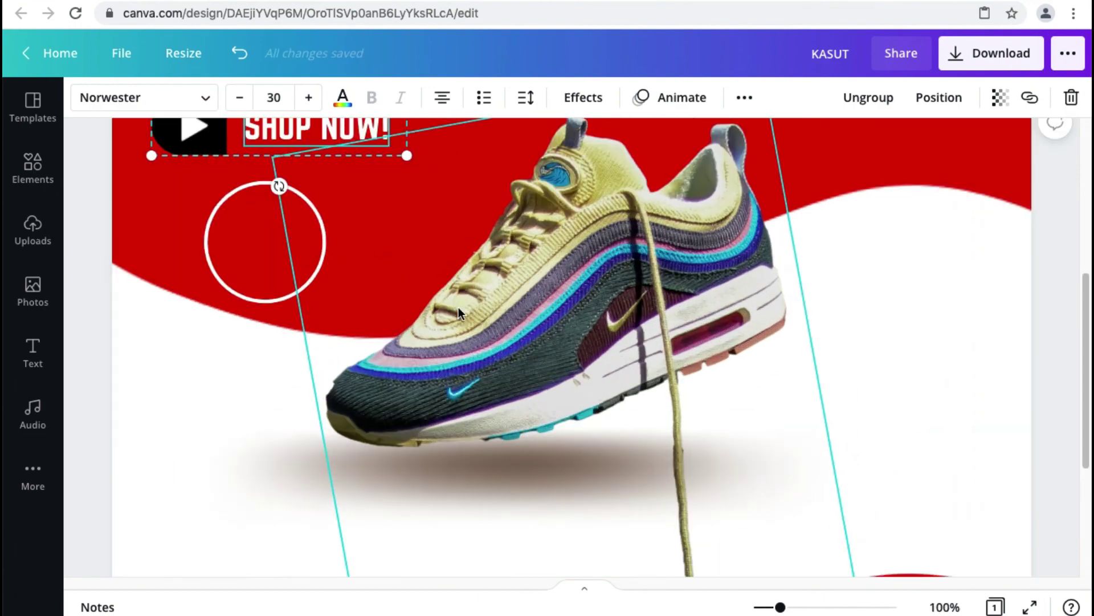
{"action": "key", "text": "ctrl+plus"}
{"action": "key", "text": "ctrl+plus"}
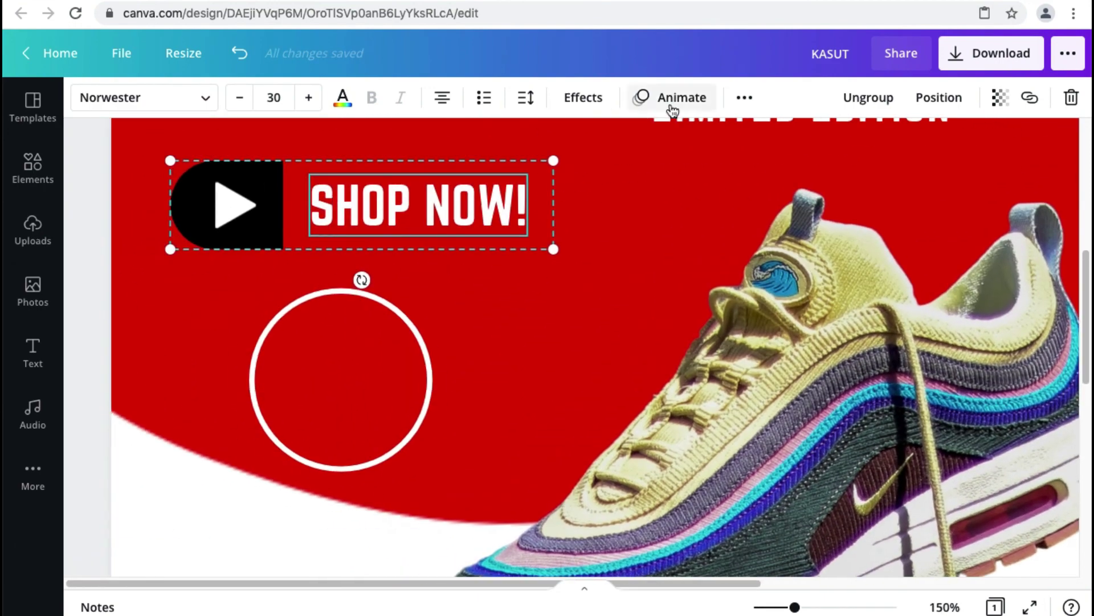
{"action": "left_click", "coordinate": [868, 98]}
{"action": "left_click", "coordinate": [232, 341]}
- Delete the copied button's play icon, black shape and red rectangle, keeping only its SHOP NOW! text over the circle
{"action": "left_click", "coordinate": [235, 210]}
{"action": "key", "text": "Delete"}
{"action": "left_click", "coordinate": [217, 210]}
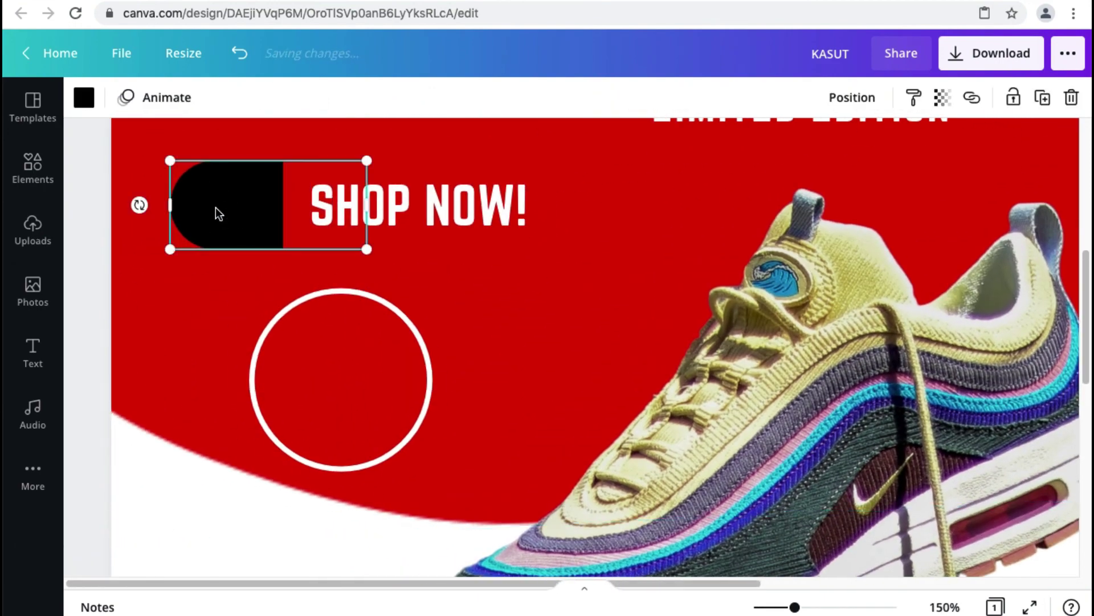
{"action": "key", "text": "Delete"}
{"action": "left_click_drag", "start_coordinate": [384, 221], "coordinate": [438, 359]}
{"action": "left_click", "coordinate": [420, 208]}
{"action": "key", "text": "Delete"}
{"action": "right_click", "coordinate": [452, 361]}
{"action": "left_click", "coordinate": [534, 555]}
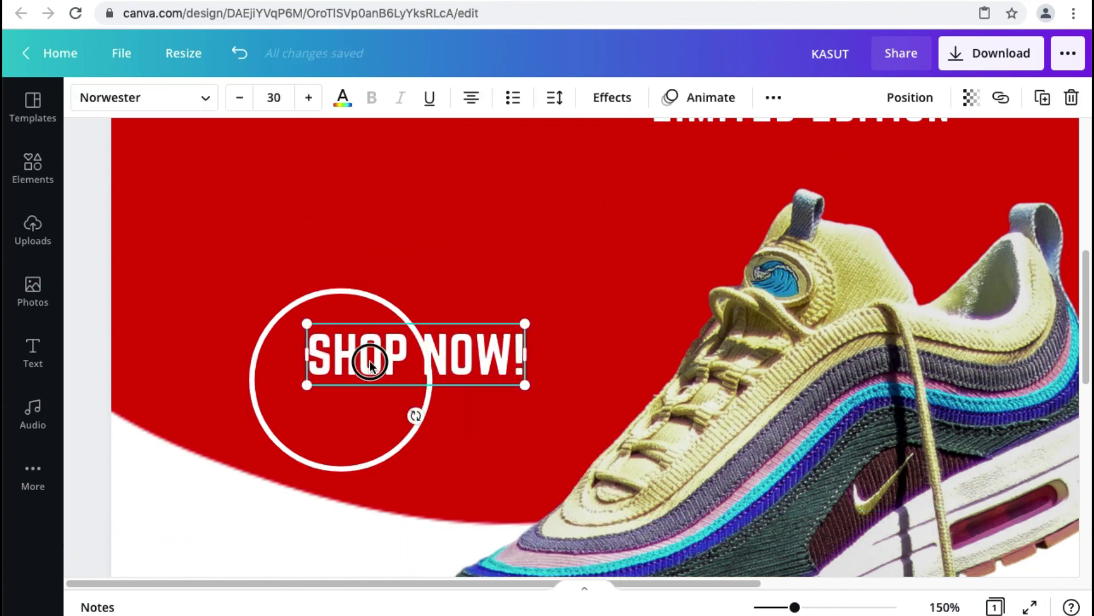
- Change the copied text to 50%, fit it inside the circle and add a copy reading OFF beneath it
{"action": "left_click", "coordinate": [370, 364]}
{"action": "type", "text": "50"}
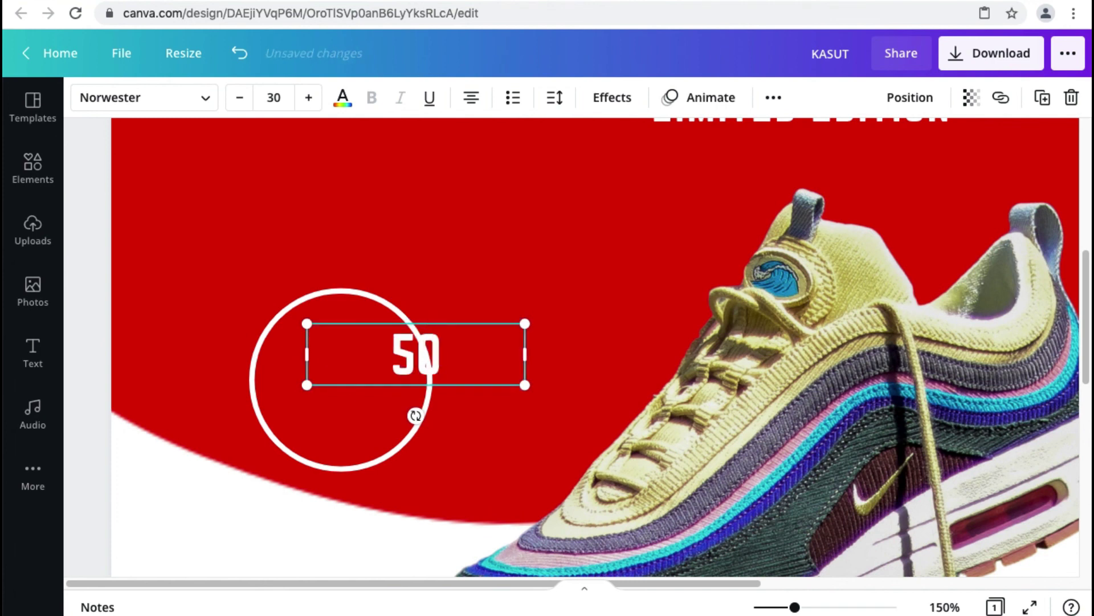
{"action": "mouse_move", "coordinate": [307, 353]}
{"action": "left_mouse_down"}
{"action": "mouse_move", "coordinate": [459, 353]}
{"action": "mouse_move", "coordinate": [322, 349]}
{"action": "left_mouse_up"}
{"action": "left_click", "coordinate": [95, 194]}
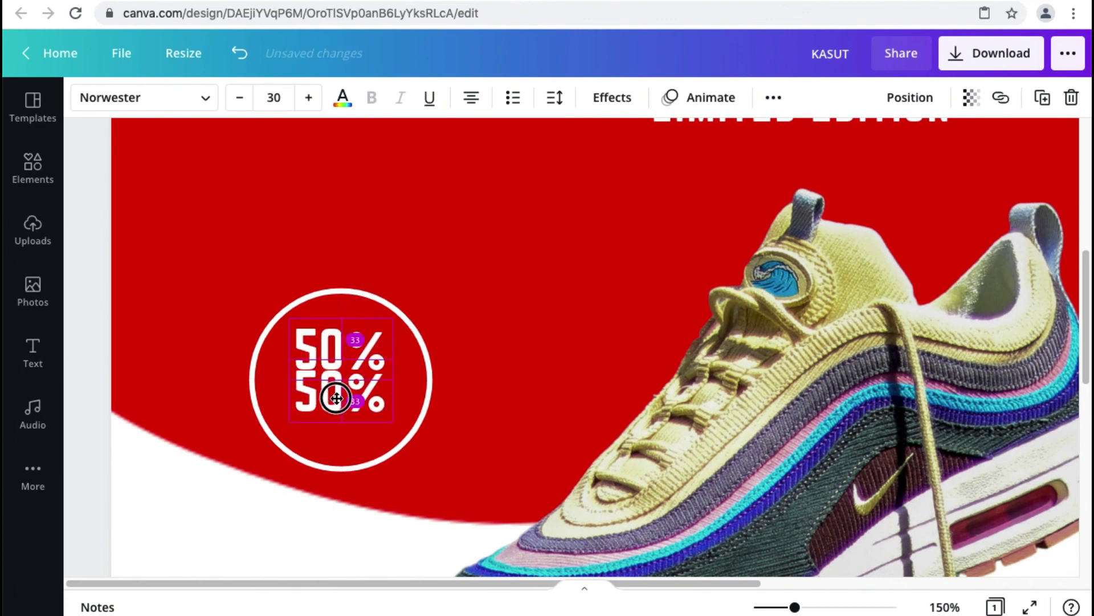
{"action": "left_click_drag", "start_coordinate": [336, 398], "coordinate": [328, 411]}
{"action": "key", "text": "BackSpace"}
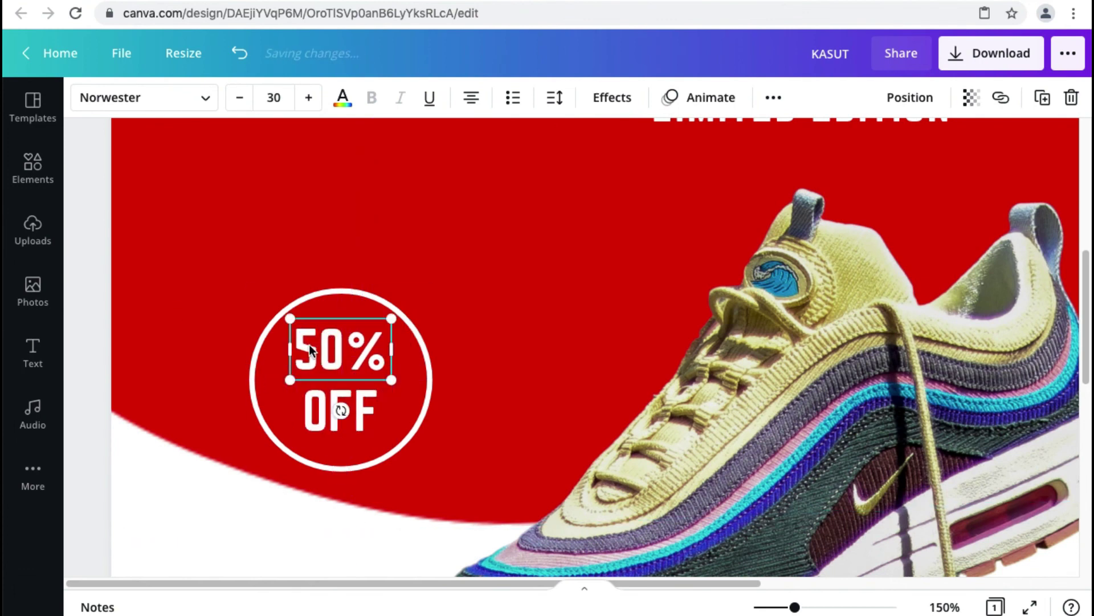
- Set the 50% text to font size 37.5 and widen its box to keep it on one line
{"action": "left_click", "coordinate": [278, 101]}
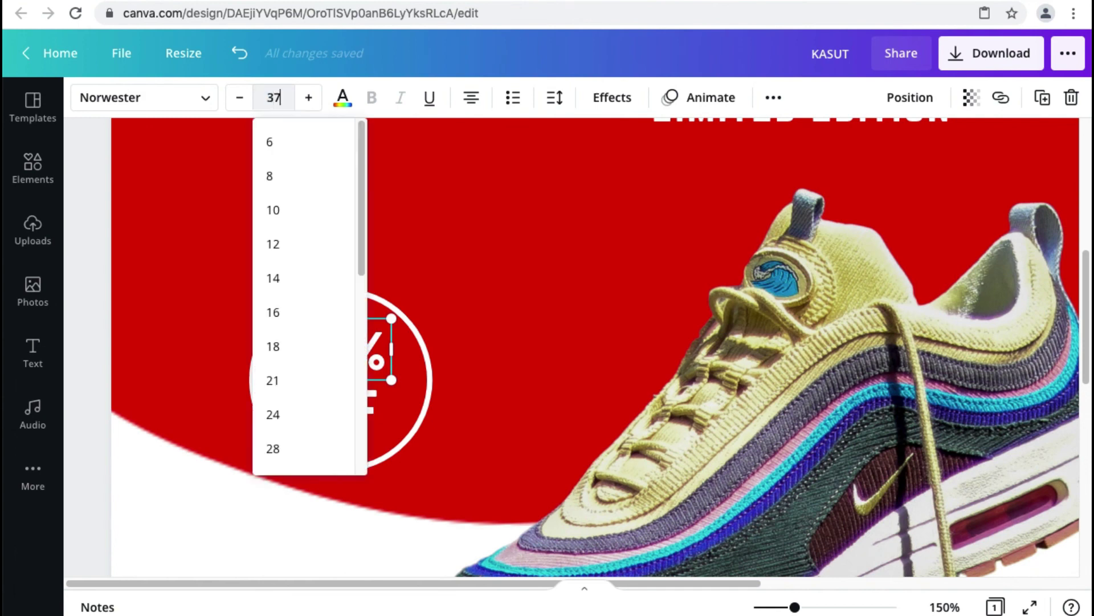
{"action": "key", "text": "Return"}
{"action": "left_click_drag", "start_coordinate": [394, 401], "coordinate": [434, 389]}
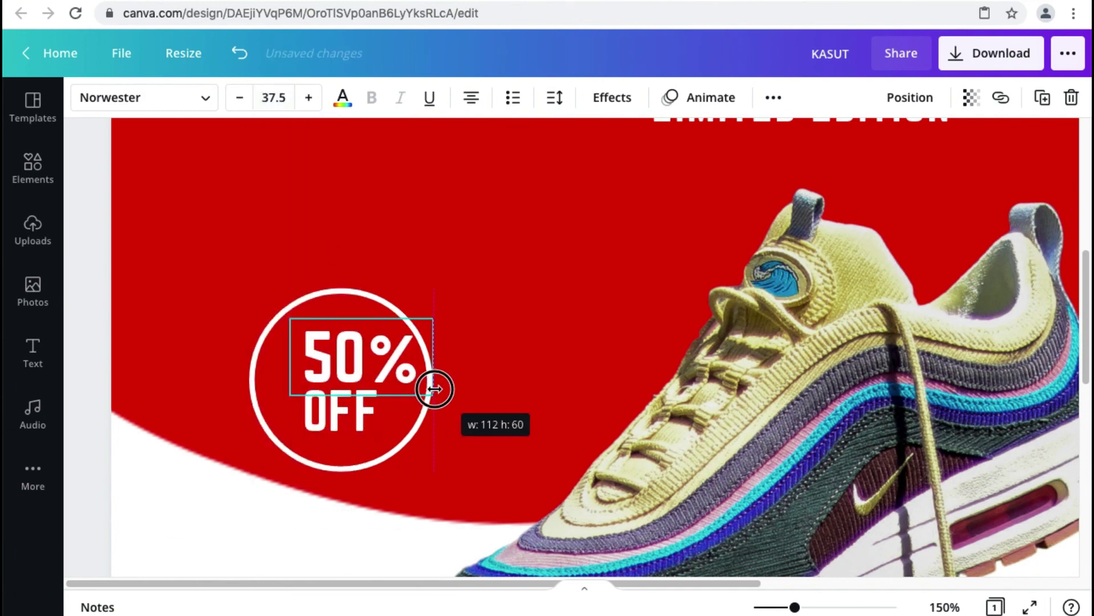
{"action": "key", "text": "ctrl+z"}
- Set the OFF text to font size 27.5 and narrow its text box
{"action": "left_click", "coordinate": [273, 99]}
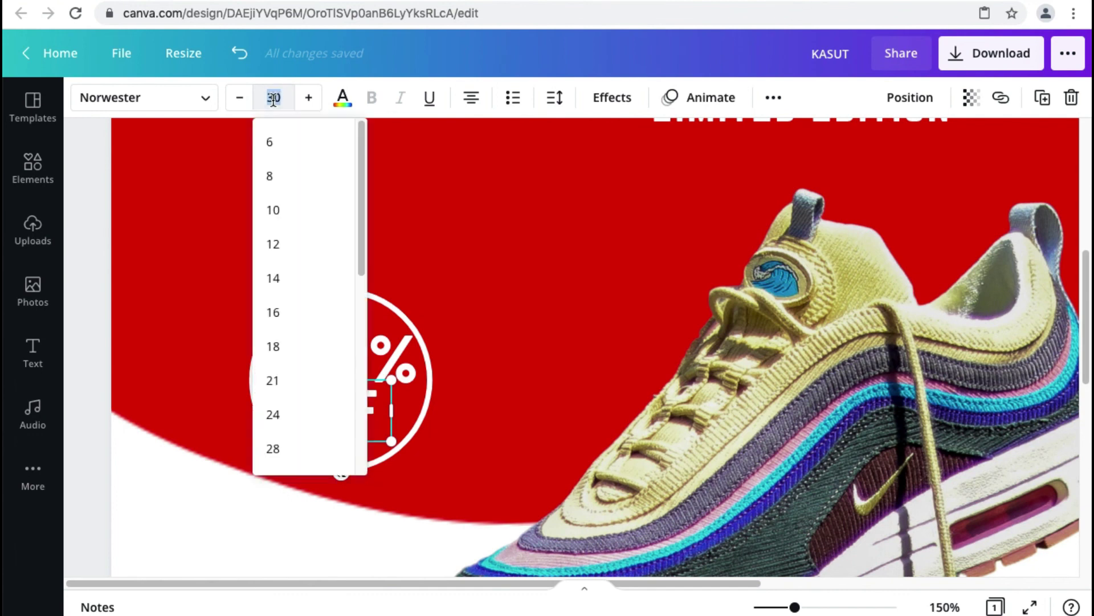
{"action": "type", "text": "27.5"}
{"action": "key", "text": "Return"}
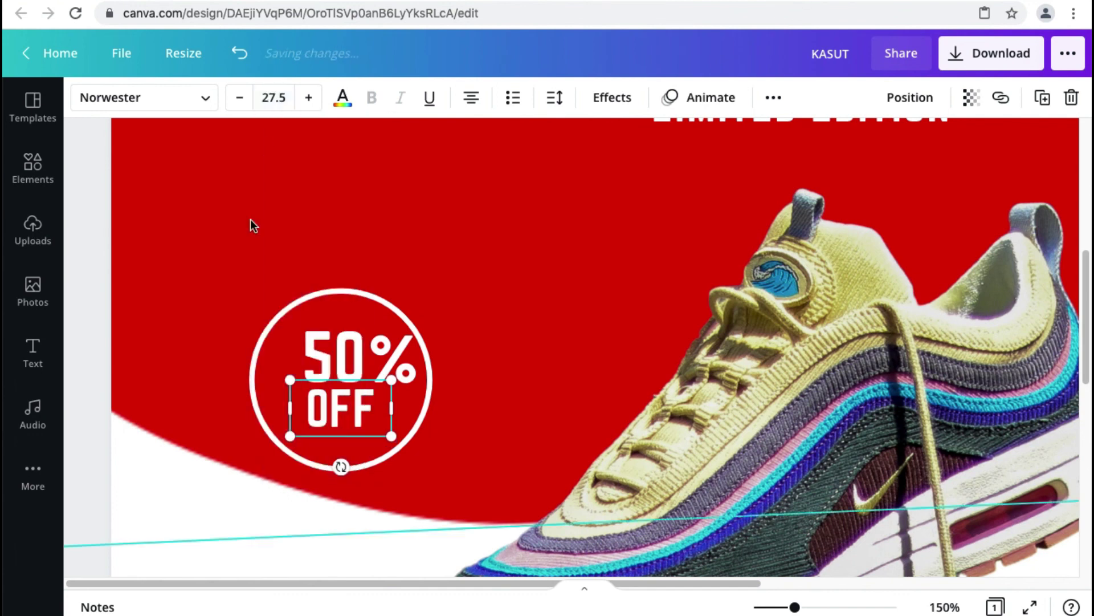
{"action": "left_click_drag", "start_coordinate": [289, 409], "coordinate": [315, 408]}
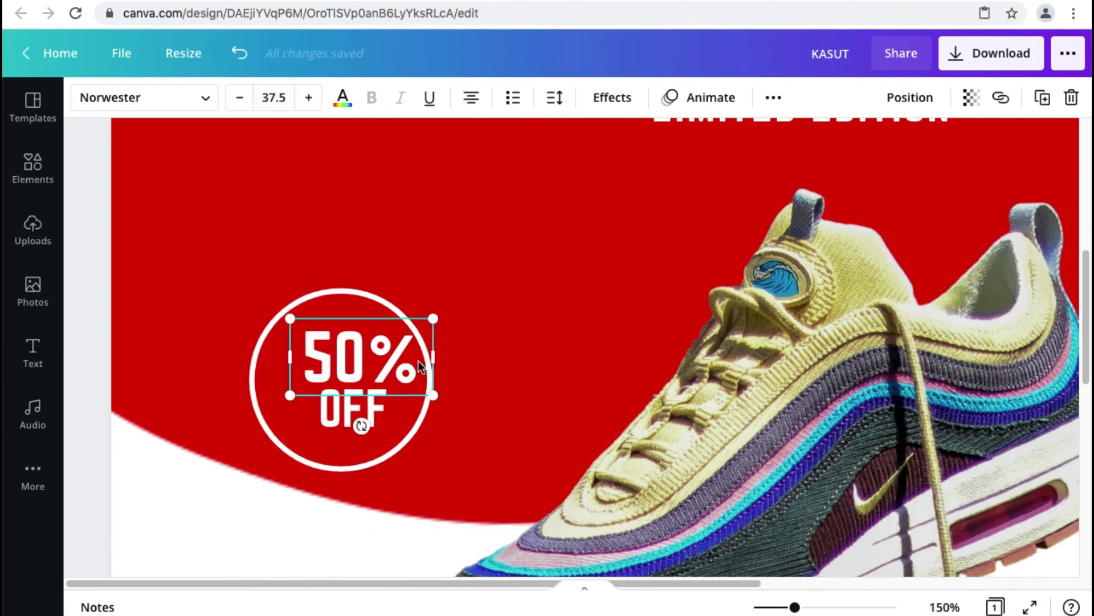
- Narrow the 50% text box and centre both text lines horizontally in the circle
{"action": "left_click_drag", "start_coordinate": [433, 350], "coordinate": [416, 349]}
{"action": "left_click", "coordinate": [400, 172]}
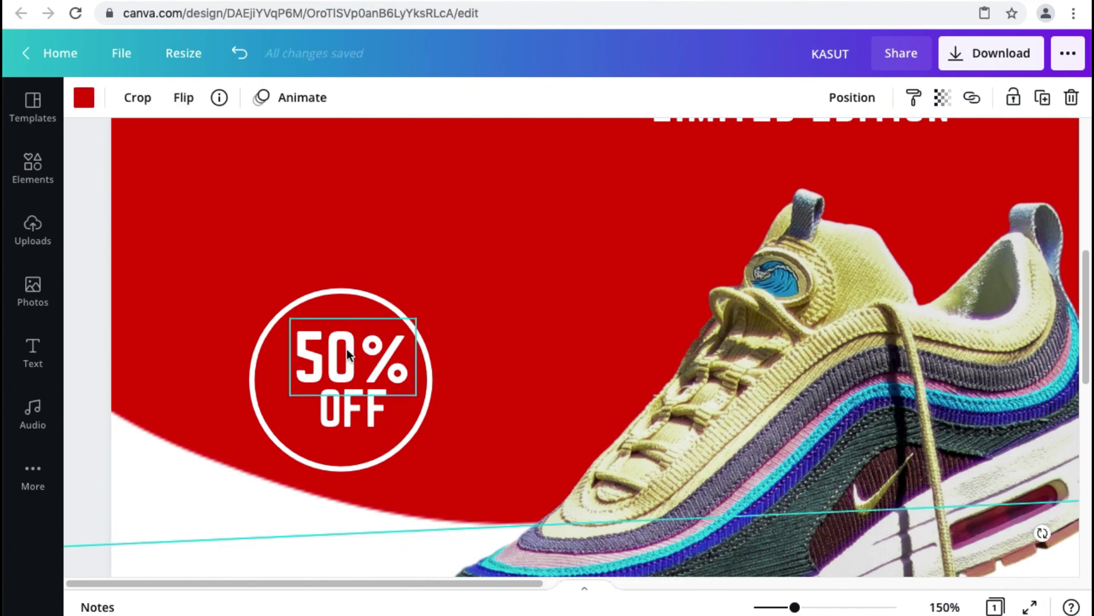
{"action": "left_click_drag", "start_coordinate": [349, 349], "coordinate": [338, 349]}
{"action": "left_click_drag", "start_coordinate": [330, 413], "coordinate": [319, 414]}
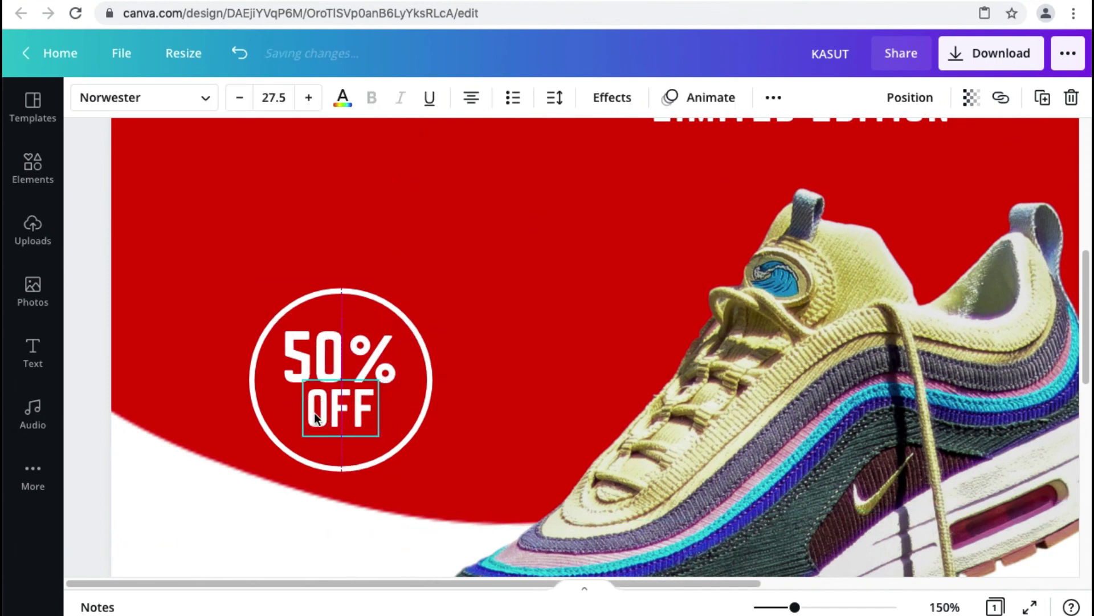
{"action": "left_click", "coordinate": [91, 268]}
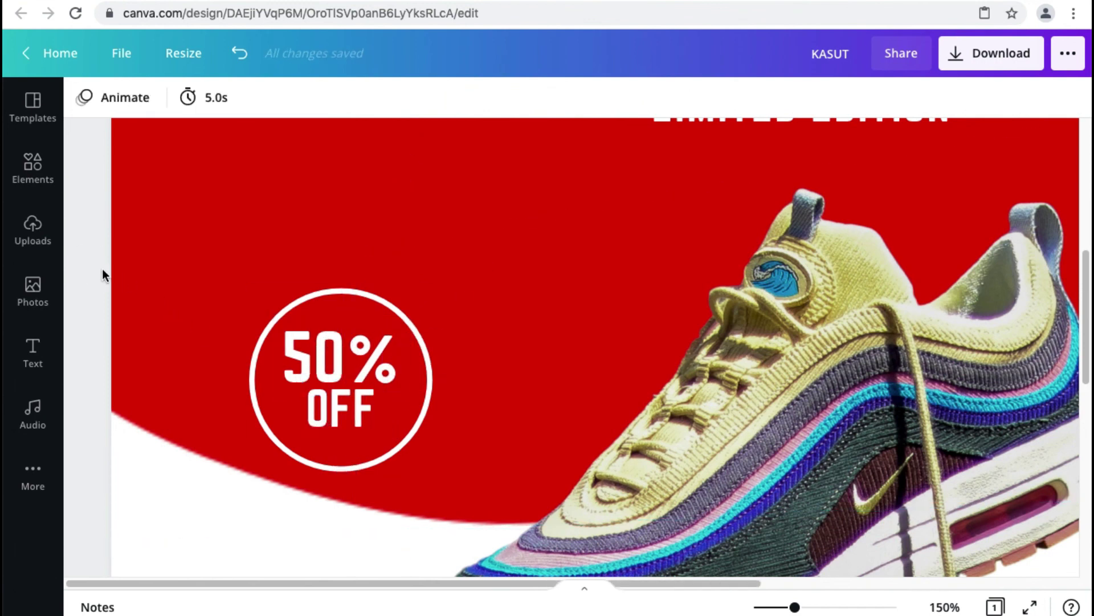
- Lower the OFF text slightly and check both lines' placement within the circle
{"action": "left_click", "coordinate": [343, 422]}
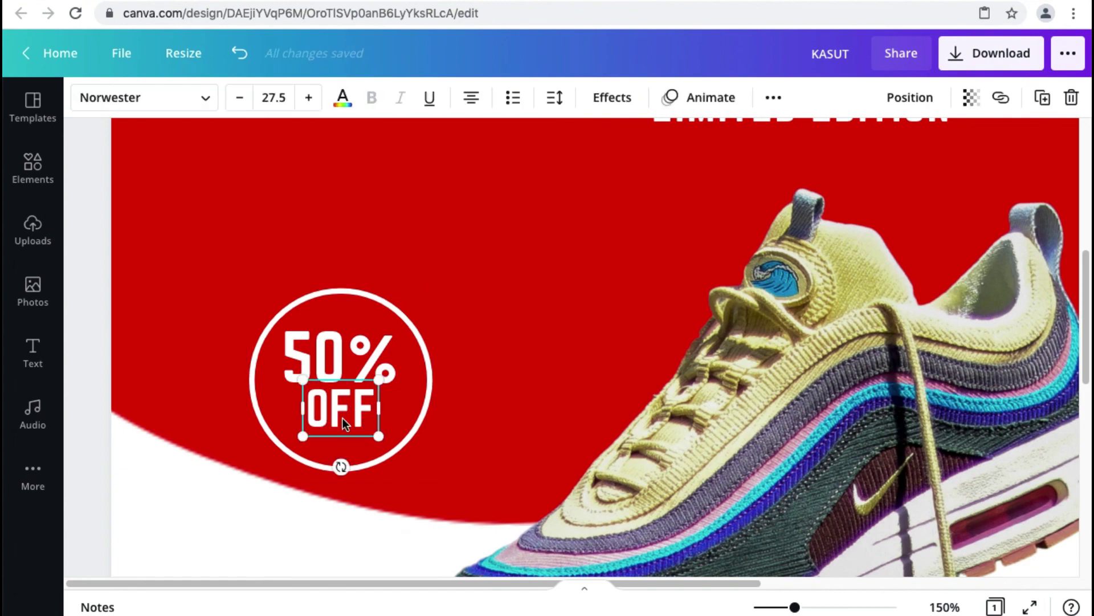
{"action": "left_click", "coordinate": [361, 357], "text": "shift"}
{"action": "left_click_drag", "start_coordinate": [329, 345], "coordinate": [329, 345]}
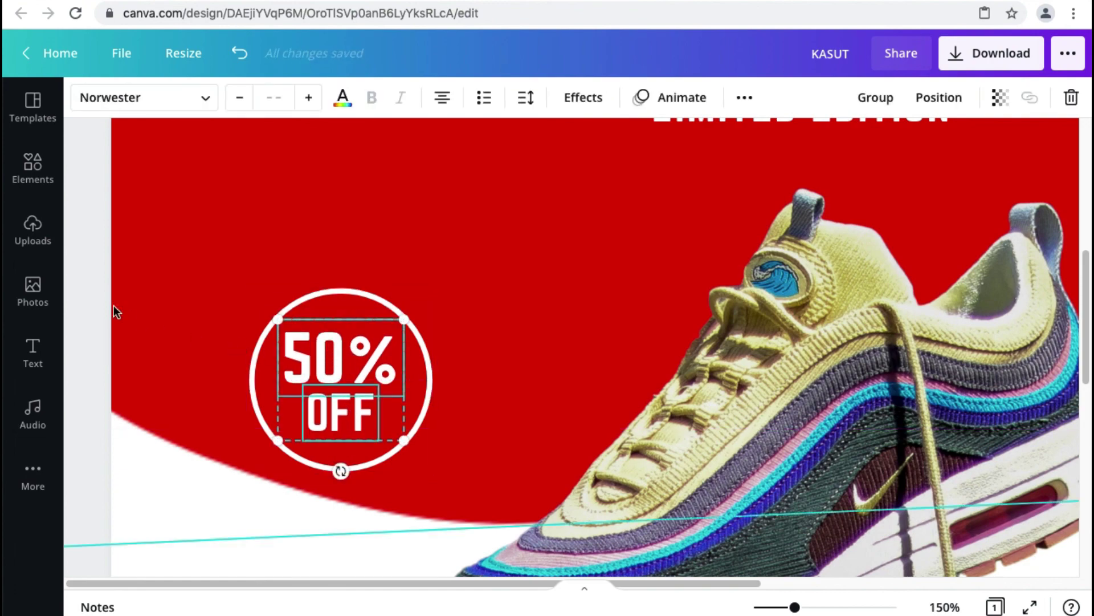
{"action": "left_click", "coordinate": [94, 301]}
- Enlarge the white circle slightly around the 50% OFF text
{"action": "key", "text": "ctrl+minus"}
{"action": "key", "text": "ctrl+minus"}
{"action": "key", "text": "ctrl+minus"}
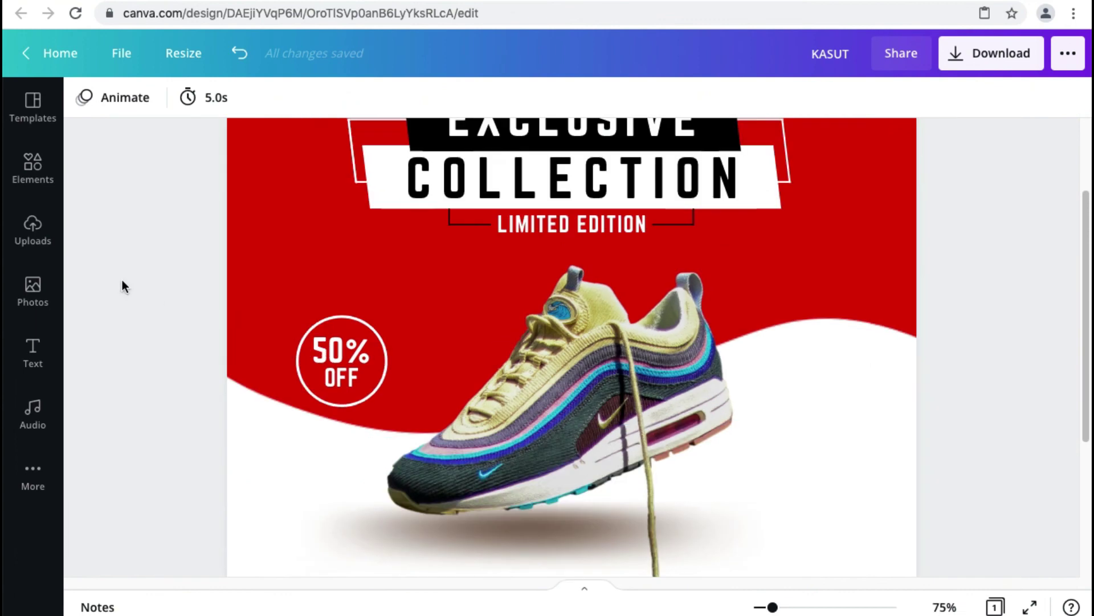
{"action": "left_click", "coordinate": [317, 322]}
{"action": "left_click_drag", "start_coordinate": [387, 315], "coordinate": [393, 308]}
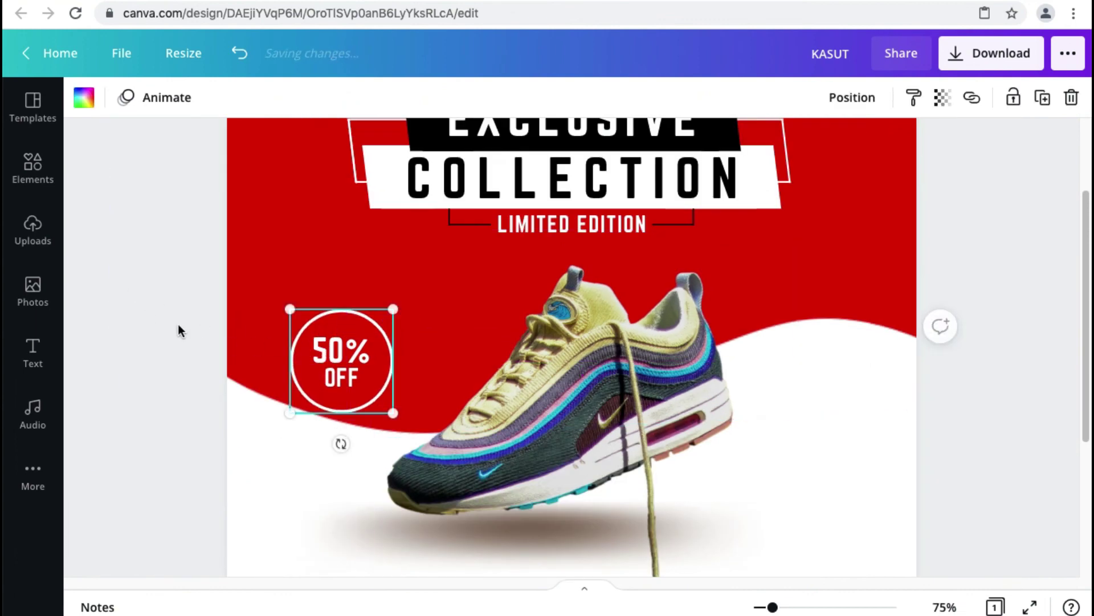
{"action": "left_click", "coordinate": [207, 336]}
- Widen the gap between 50% and OFF slightly and centre the two lines together vertically in the circle
{"action": "left_click", "coordinate": [339, 384]}
{"action": "left_click", "coordinate": [340, 384]}
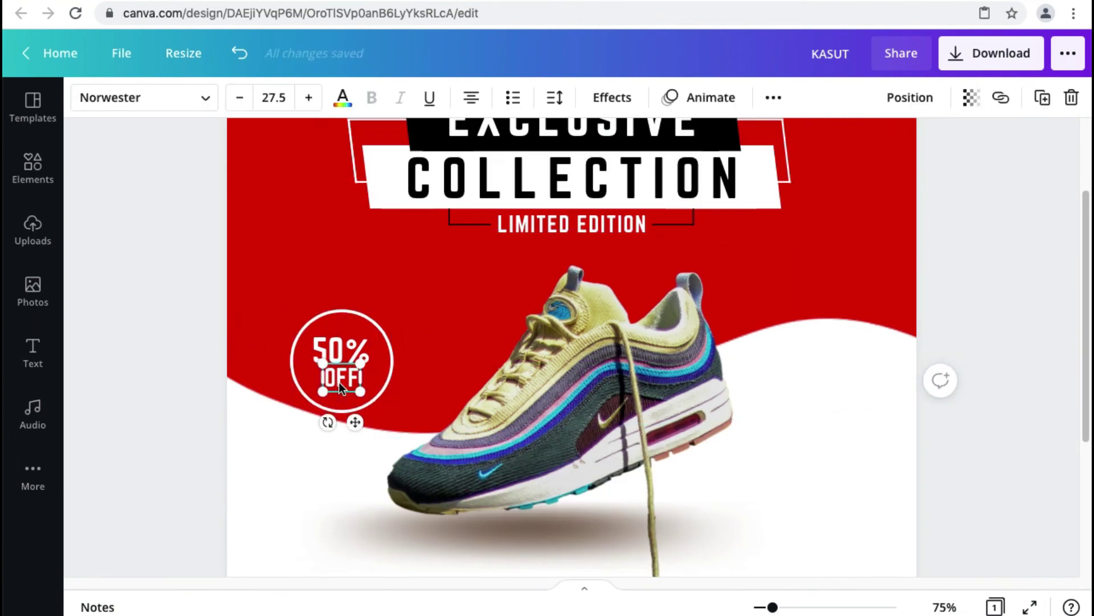
{"action": "key", "text": "Up"}
{"action": "key", "text": "Up"}
{"action": "key", "text": "Up"}
{"action": "key", "text": "Up"}
{"action": "key", "text": "Up"}
{"action": "left_click", "coordinate": [231, 329]}
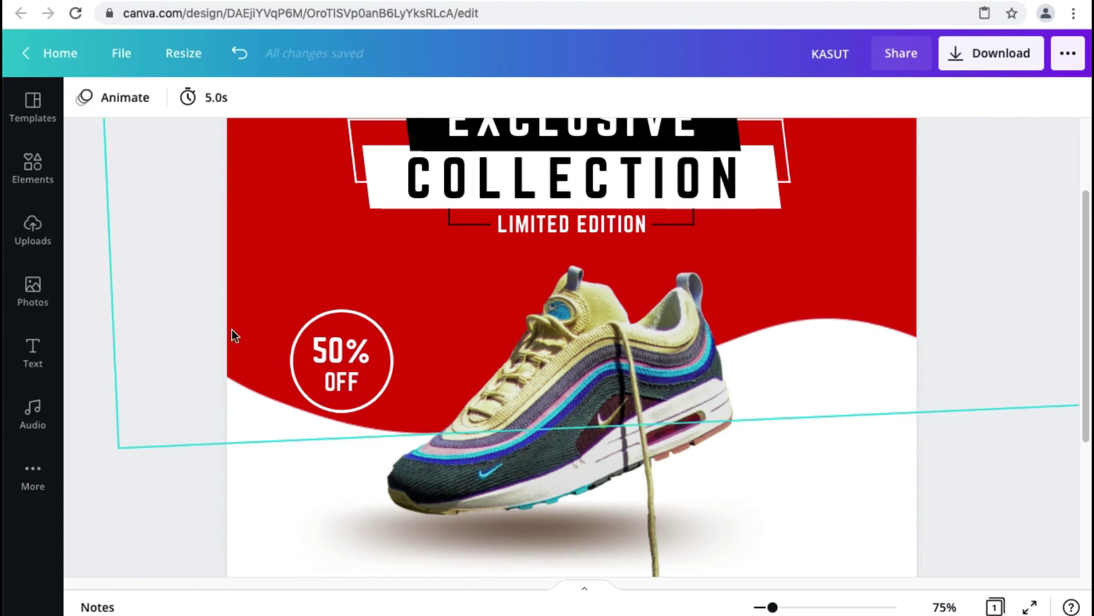
{"action": "left_click", "coordinate": [326, 349]}
{"action": "left_click", "coordinate": [338, 360], "text": "shift"}
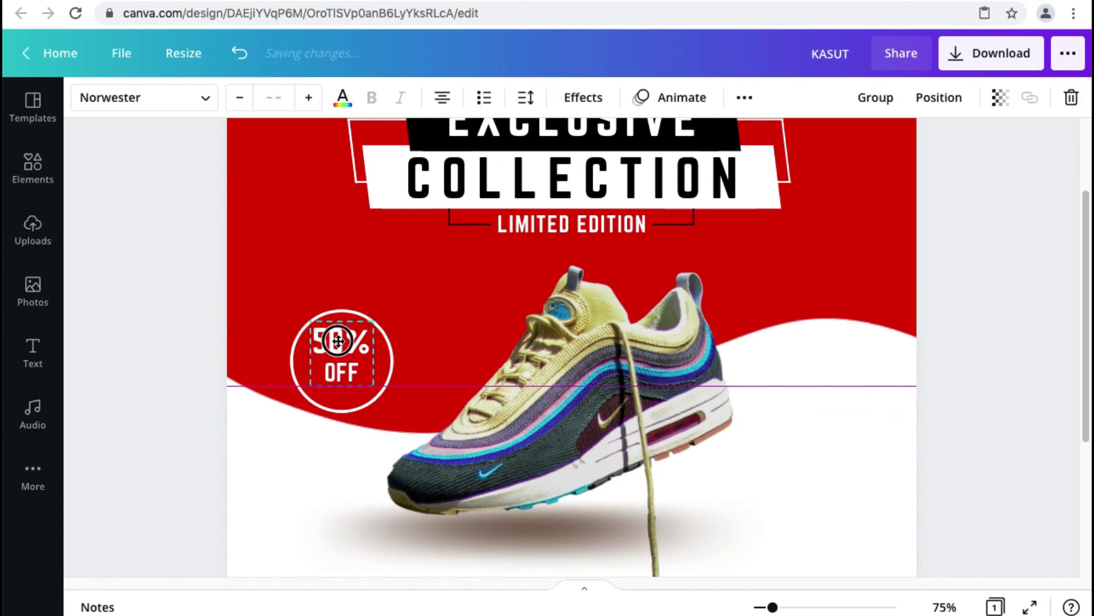
- Group the 50% OFF text with the circle and move the badge higher in the red area beside the shoe
{"action": "left_click", "coordinate": [348, 320], "text": "shift"}
{"action": "key", "text": "ctrl+g"}
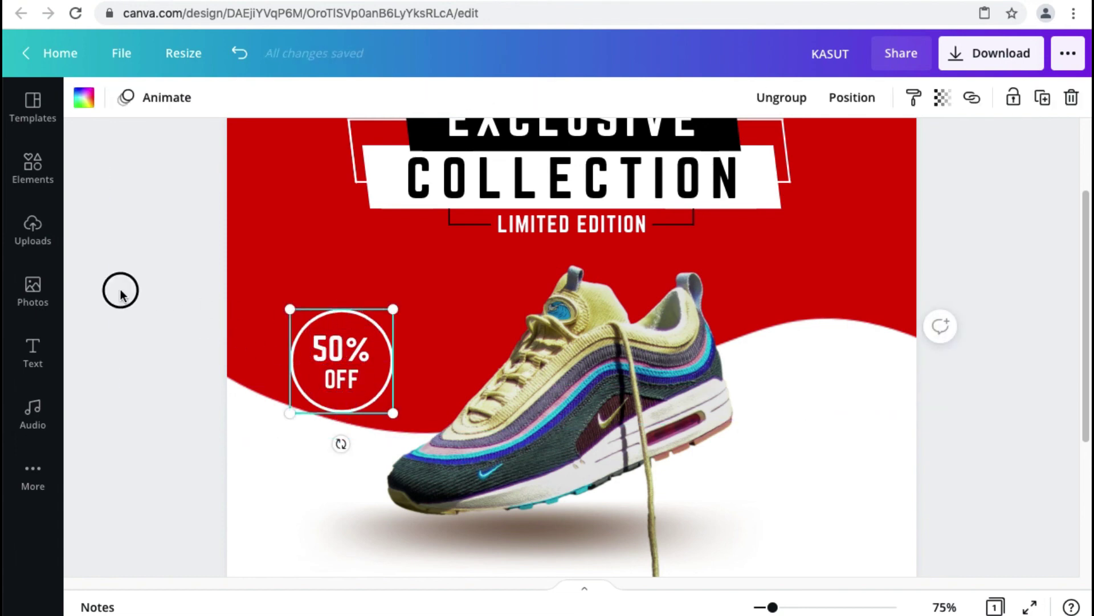
{"action": "left_click", "coordinate": [120, 289]}
{"action": "left_click_drag", "start_coordinate": [381, 357], "coordinate": [387, 321]}
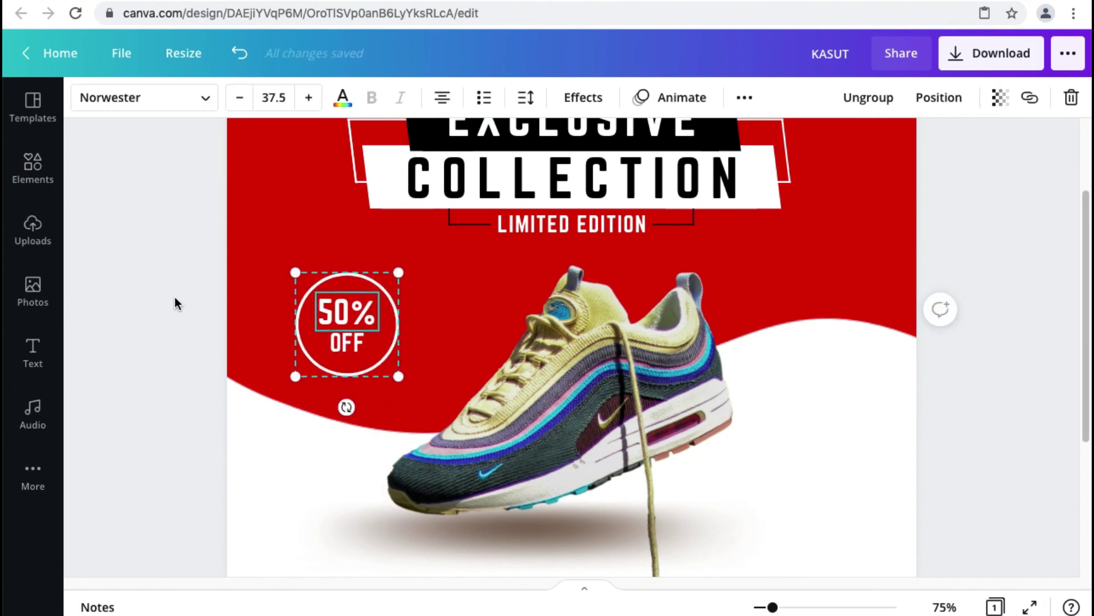
{"action": "left_click", "coordinate": [176, 302]}
{"action": "left_click", "coordinate": [763, 603]}
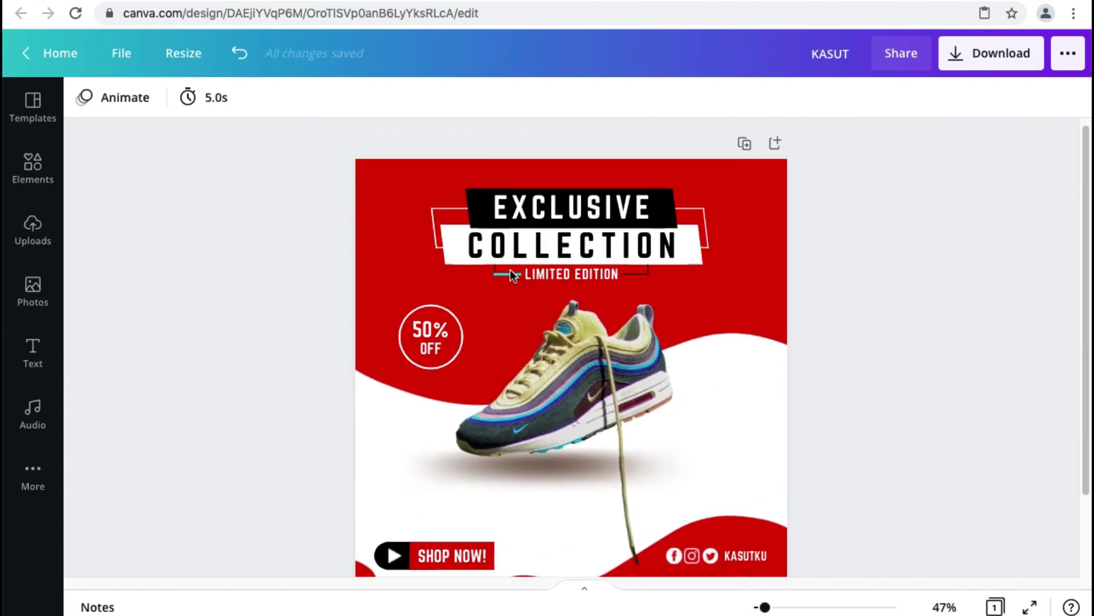
{"action": "scroll", "coordinate": [509, 269], "scroll_direction": "down", "scroll_amount": 2}
{"action": "scroll", "coordinate": [508, 268], "scroll_direction": "up", "scroll_amount": 1}
{"action": "left_click", "coordinate": [194, 279]}
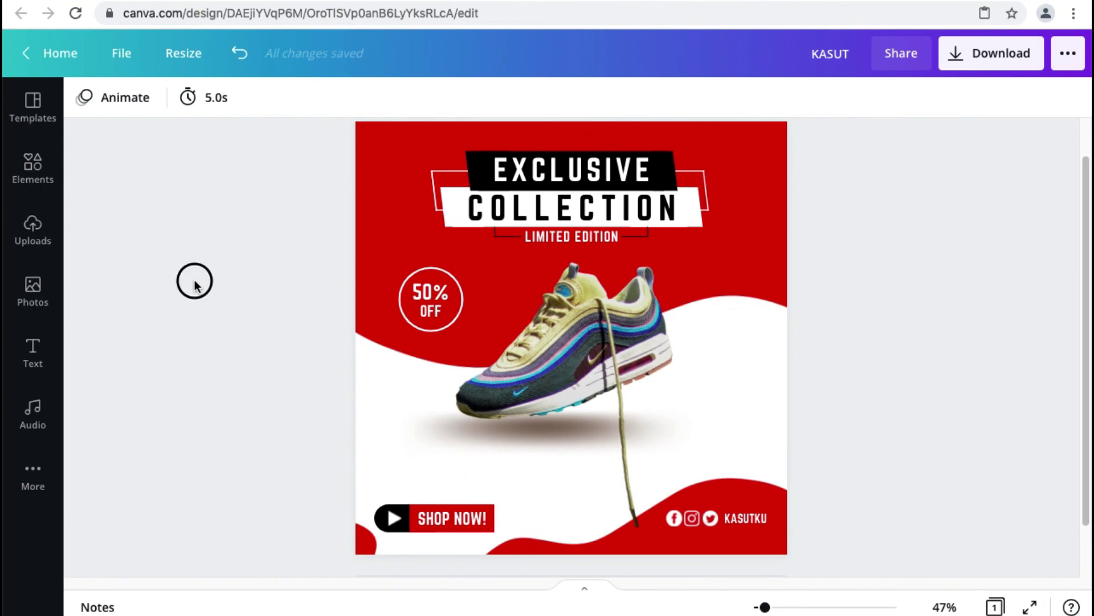